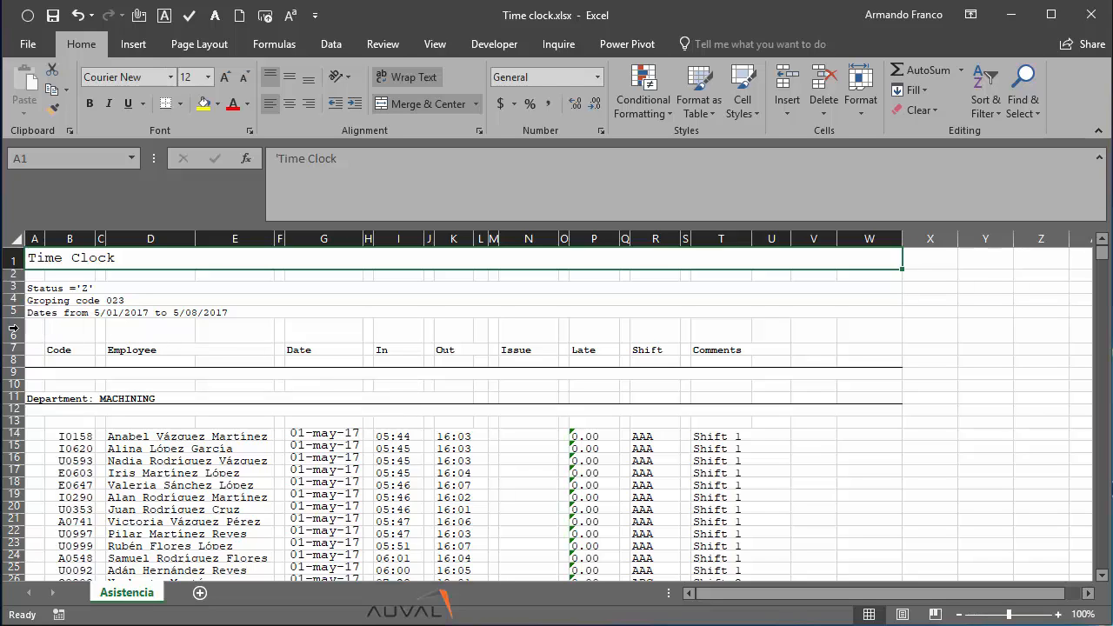
Delete rows 1 to 6 above the column headers and turn on filters for the range from A1 to the last used cell.
{"action": "left_click_drag", "start_coordinate": [14, 330], "coordinate": [14, 261]}
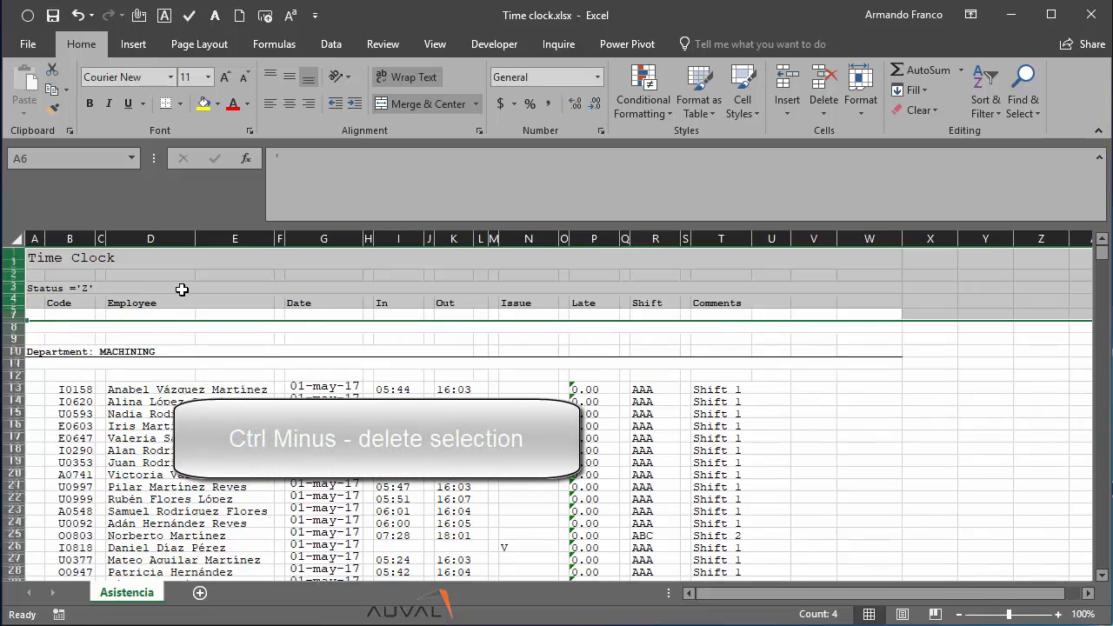
{"action": "key", "text": "ctrl+minus"}
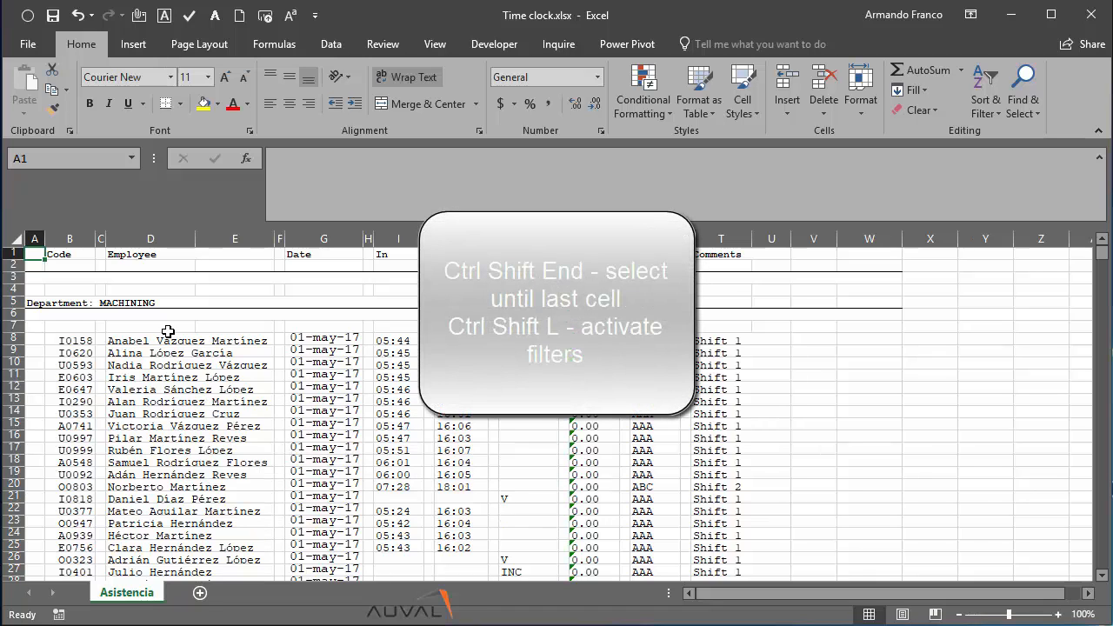
{"action": "key", "text": "ctrl+shift+End"}
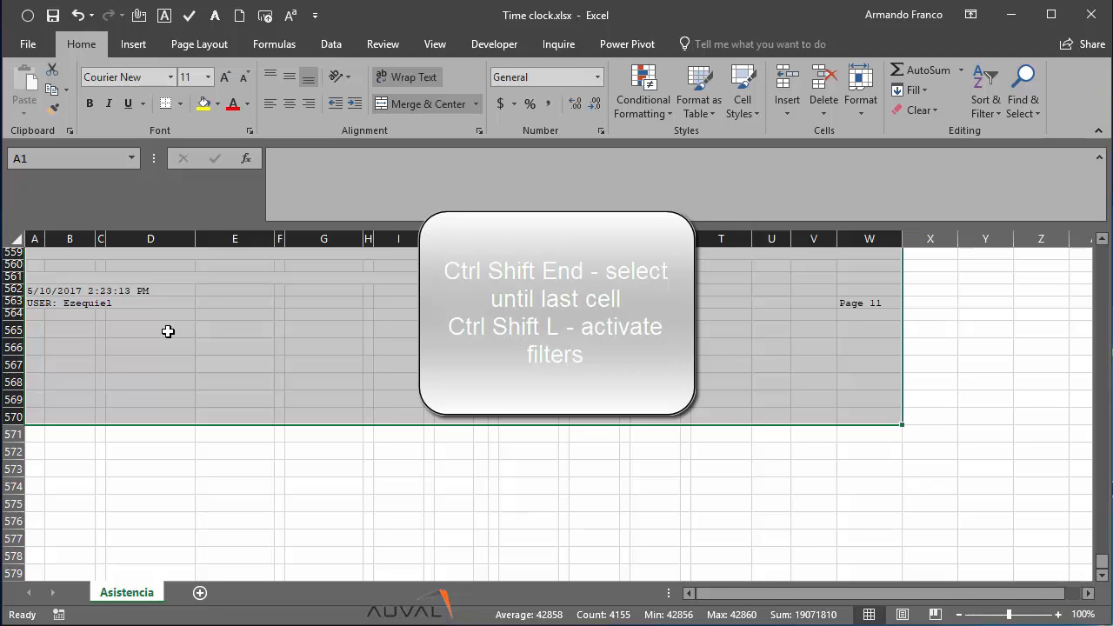
{"action": "key", "text": "ctrl+shift+l"}
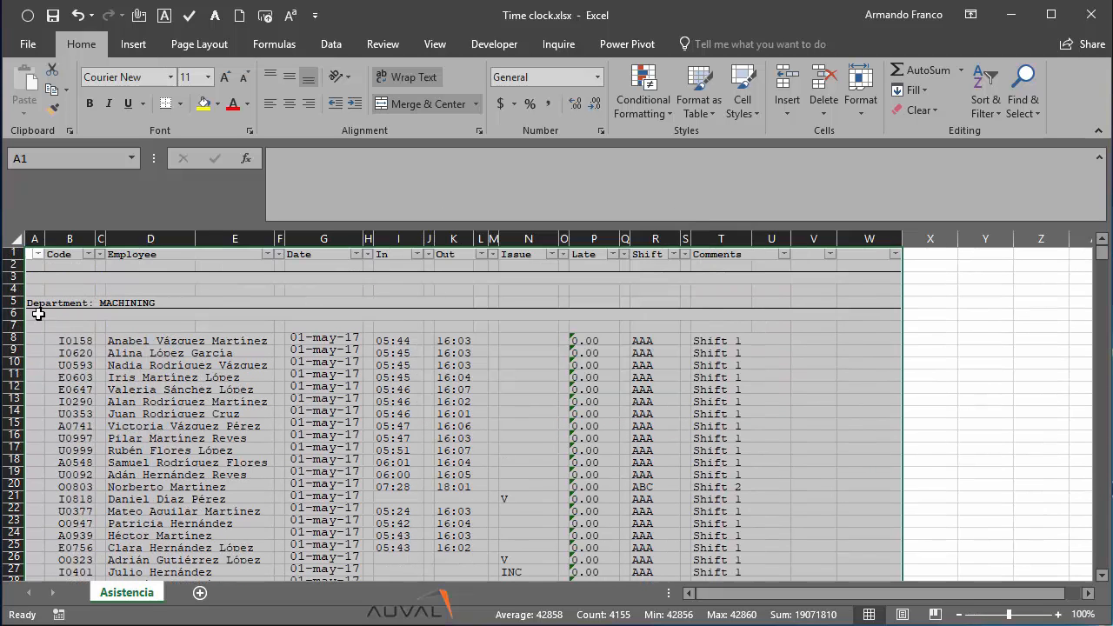
Unmerge all cells of the whole sheet and apply the Normal cell style to them.
{"action": "left_click", "coordinate": [31, 302]}
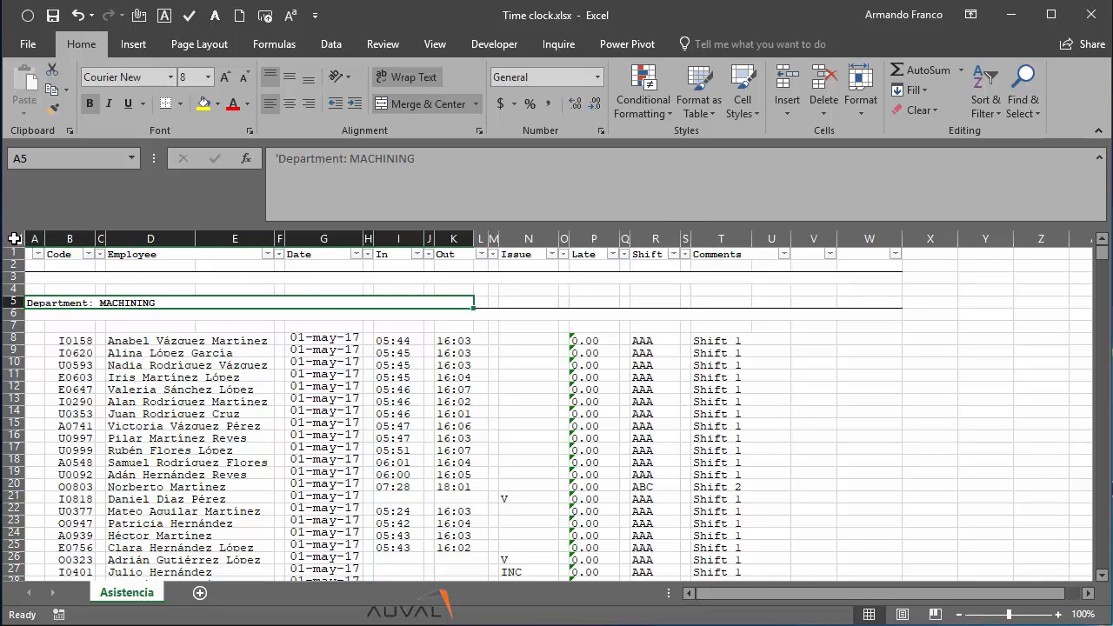
{"action": "left_click", "coordinate": [164, 367]}
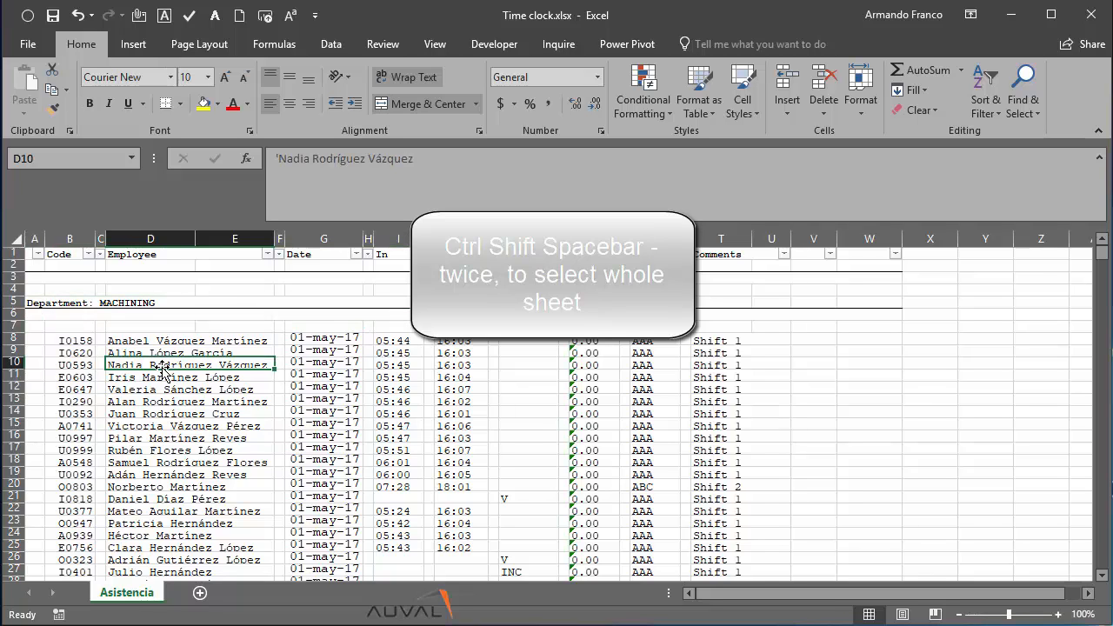
{"action": "key", "text": "ctrl+shift+space"}
{"action": "key", "text": "ctrl+shift+space"}
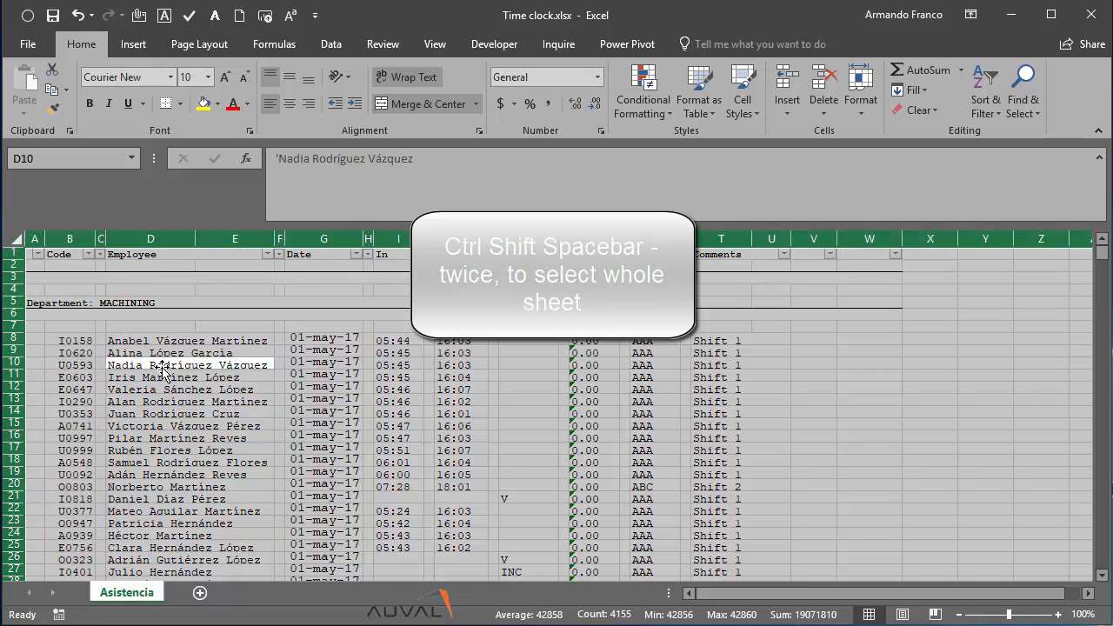
{"action": "left_click", "coordinate": [474, 104]}
{"action": "left_click", "coordinate": [442, 195]}
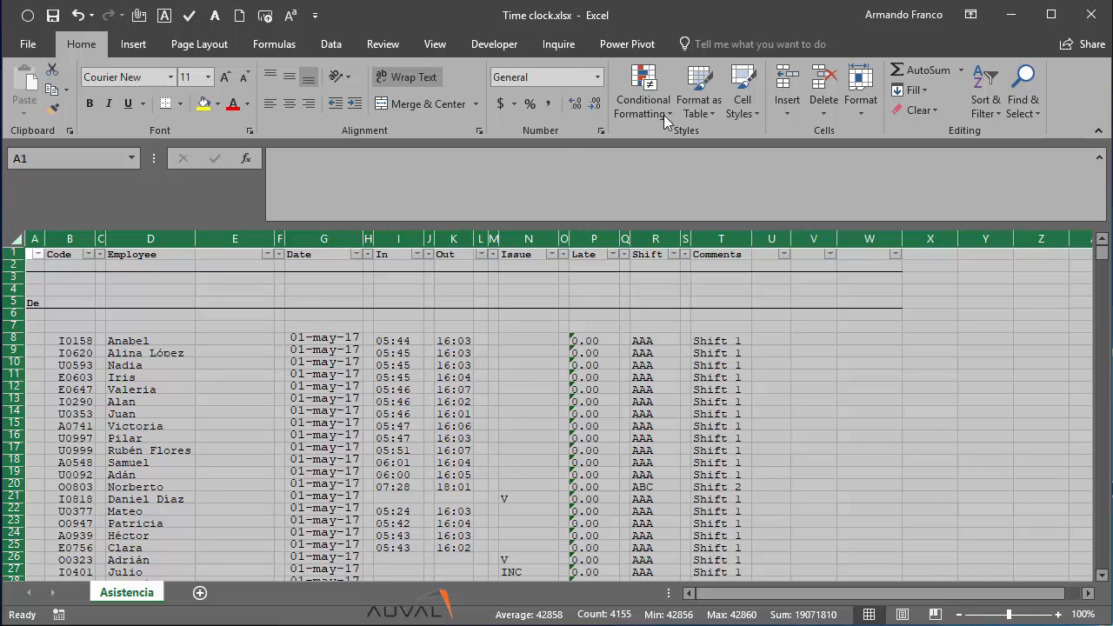
{"action": "left_click", "coordinate": [739, 108]}
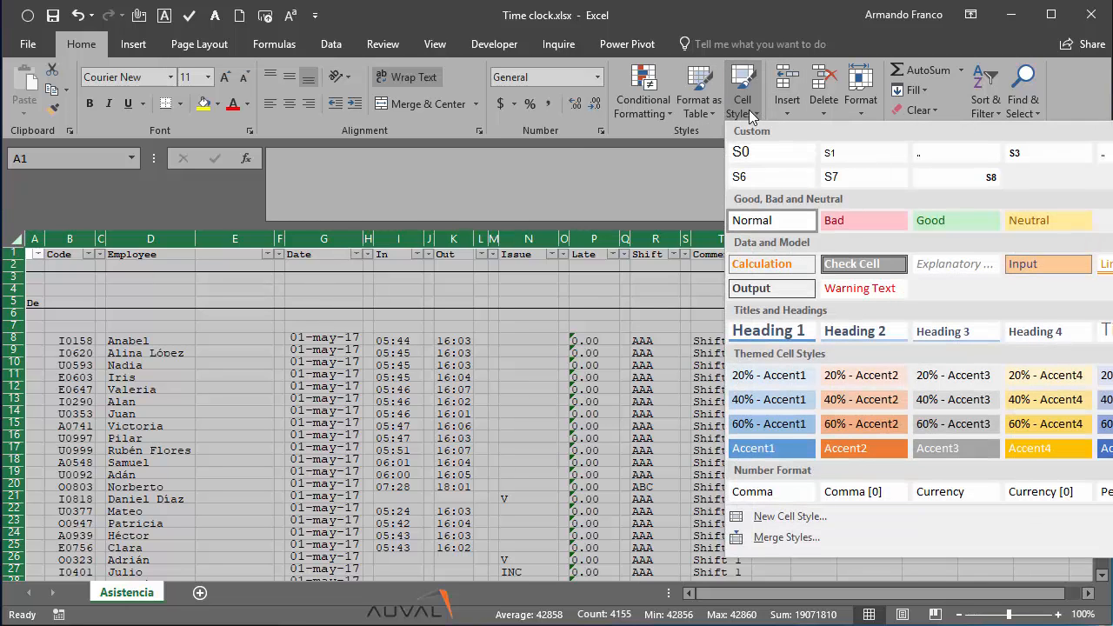
{"action": "left_click", "coordinate": [766, 223]}
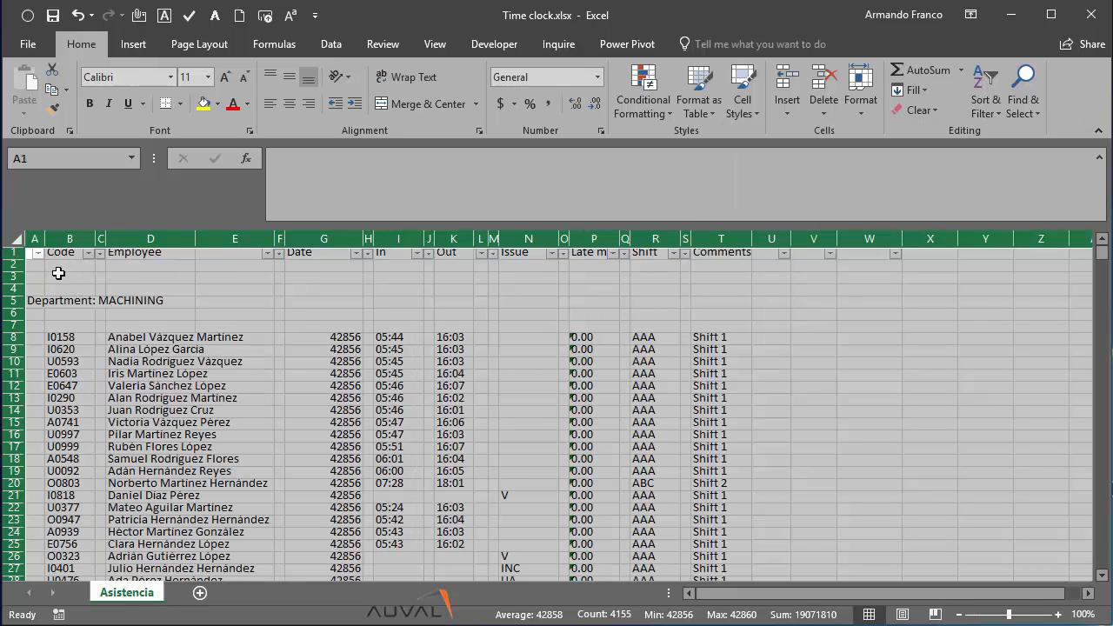
Jump down column A from the MACHINING department cell through its non-empty cells to check for seemingly blank entries, and return to A1.
{"action": "left_click", "coordinate": [37, 300]}
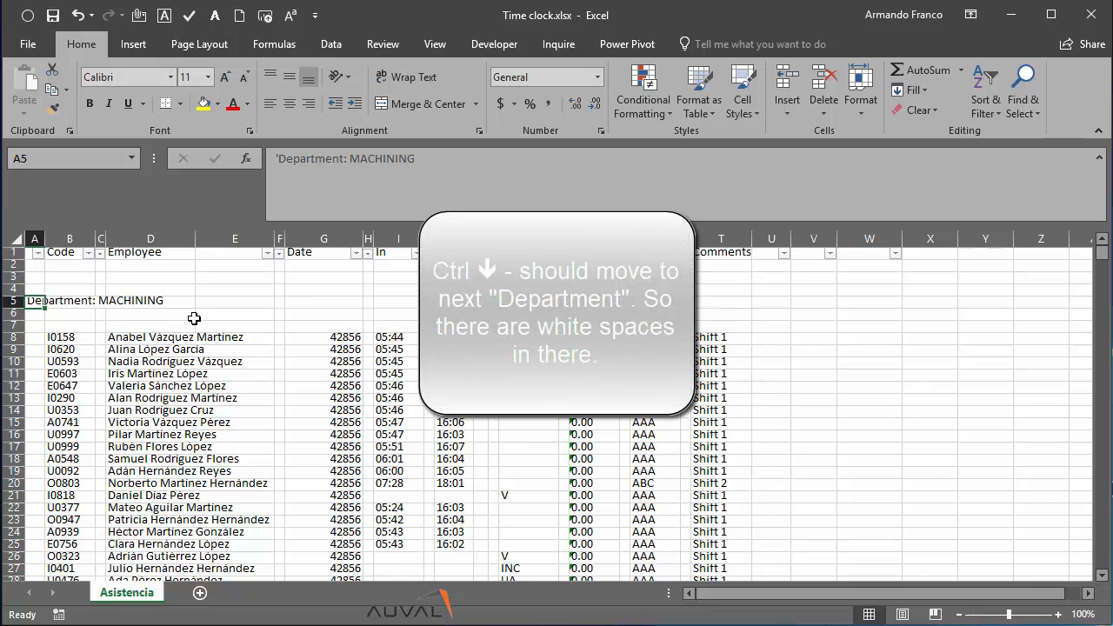
{"action": "key", "text": "ctrl+Down"}
{"action": "key", "text": "ctrl+Down"}
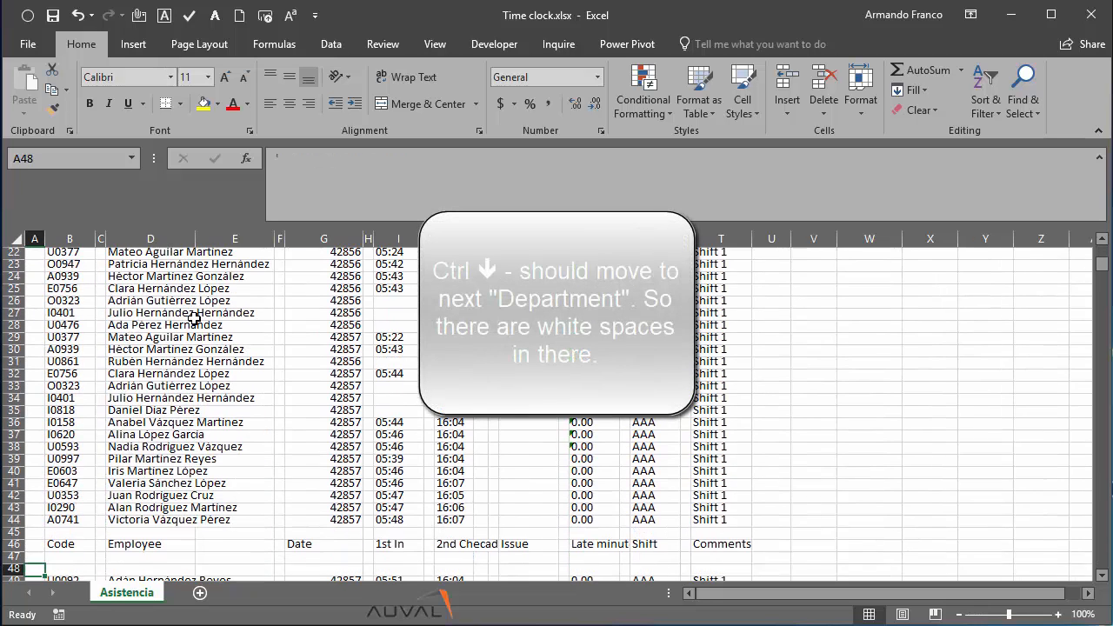
{"action": "key", "text": "ctrl+Down"}
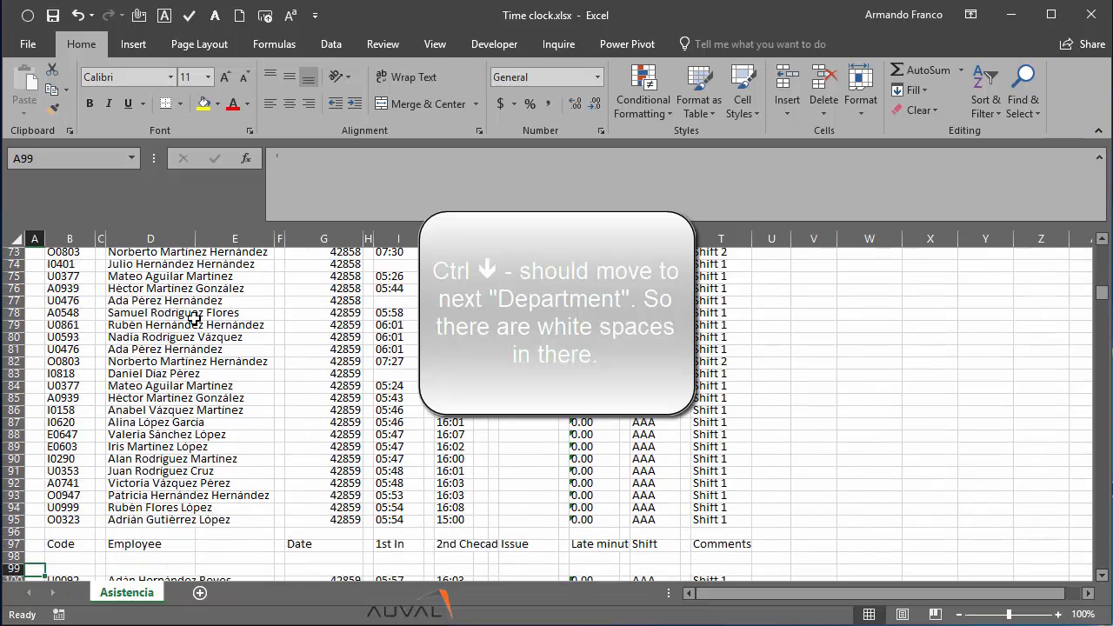
{"action": "key", "text": "ctrl+Down"}
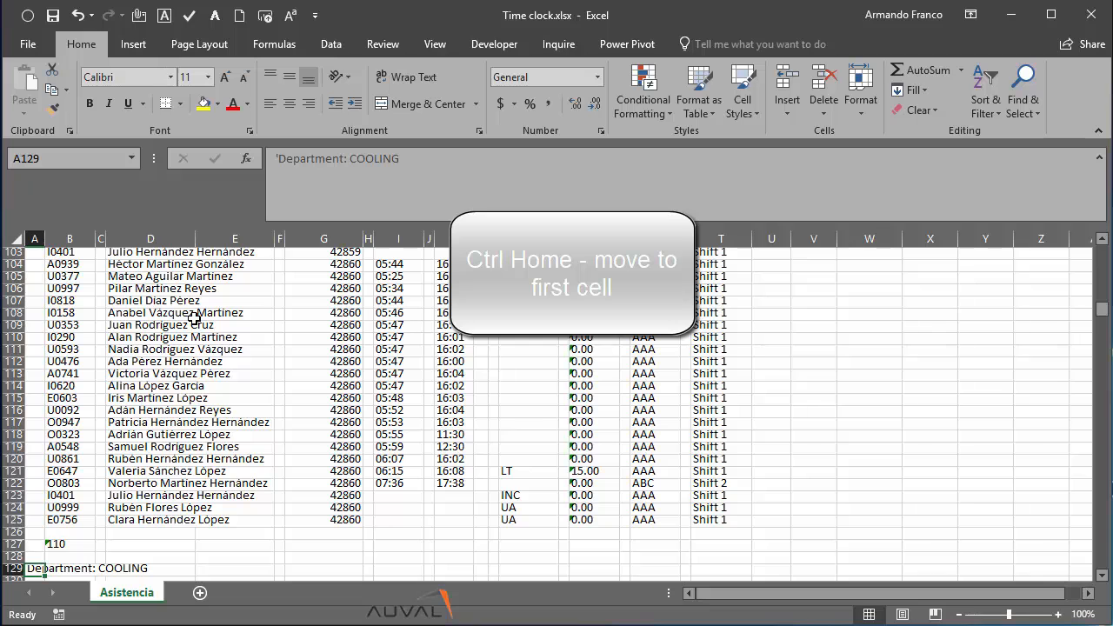
{"action": "key", "text": "ctrl+Home"}
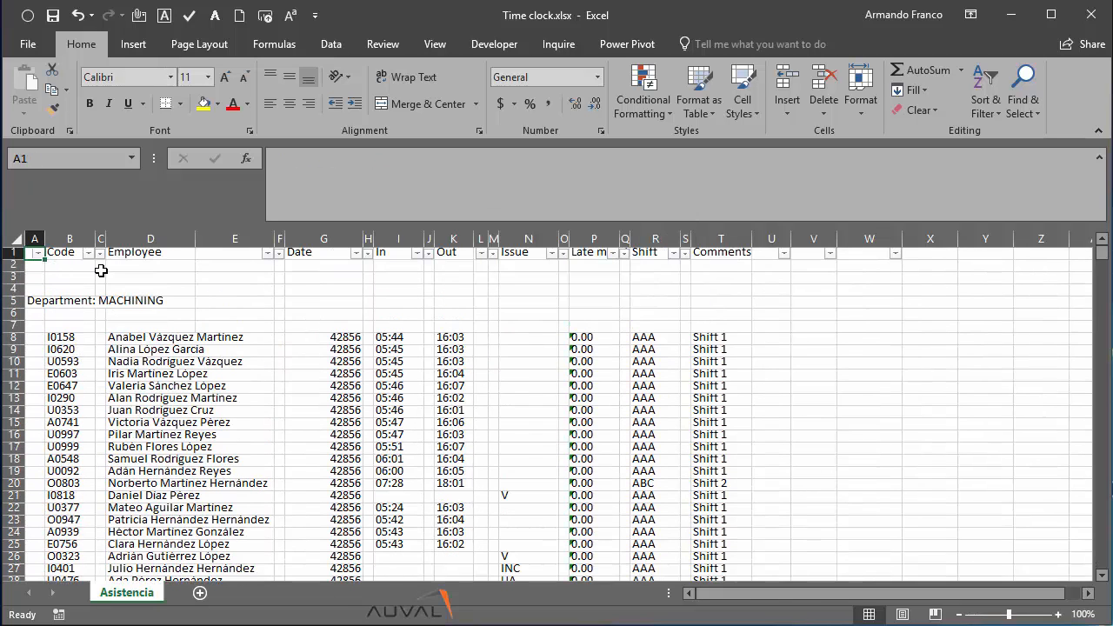
Filter column A to show only the (Blanks) entries.
{"action": "key", "text": "alt"}
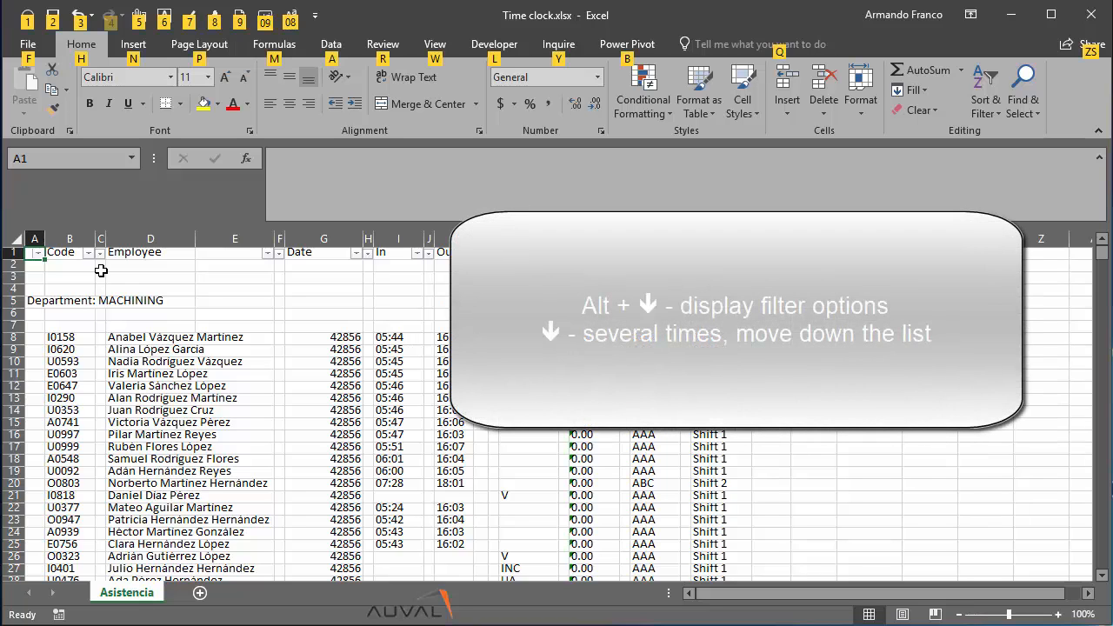
{"action": "key", "text": "alt+Down"}
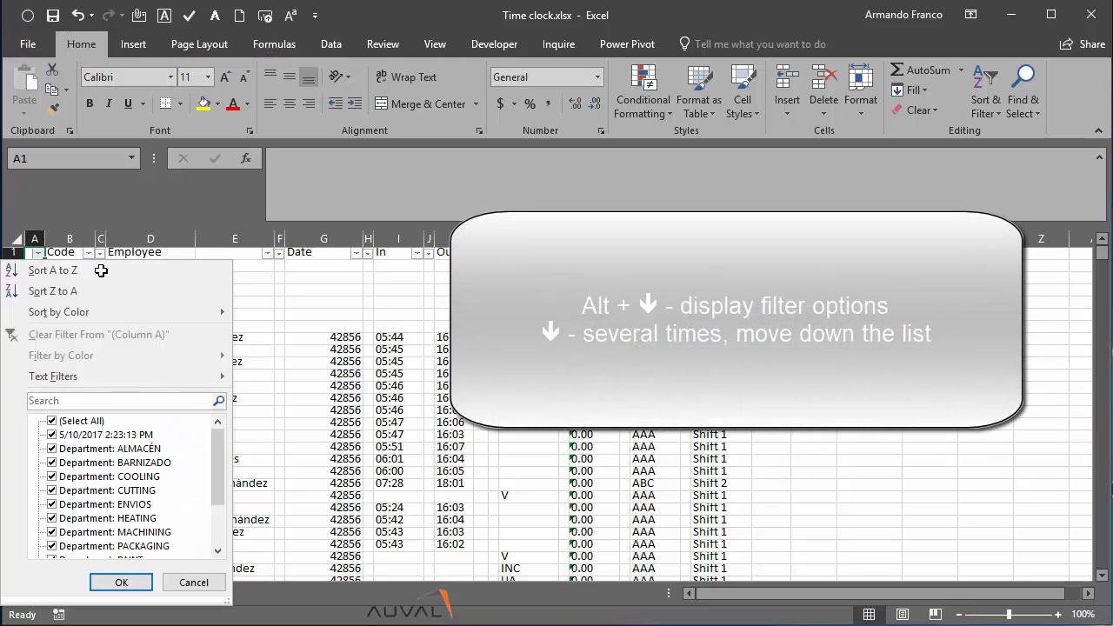
{"action": "key", "text": "Down"}
{"action": "key", "text": "Down"}
{"action": "key", "text": "Down"}
{"action": "key", "text": "Down"}
{"action": "key", "text": "Down"}
{"action": "key", "text": "Down"}
{"action": "key", "text": "Down"}
{"action": "key", "text": "Down"}
{"action": "key", "text": "space"}
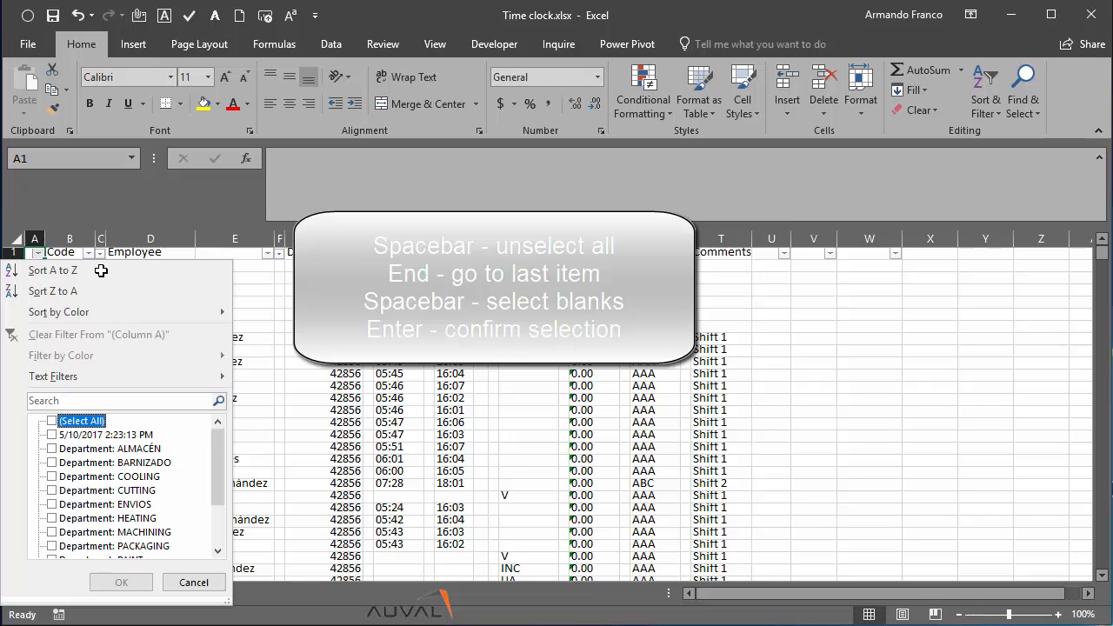
{"action": "key", "text": "End"}
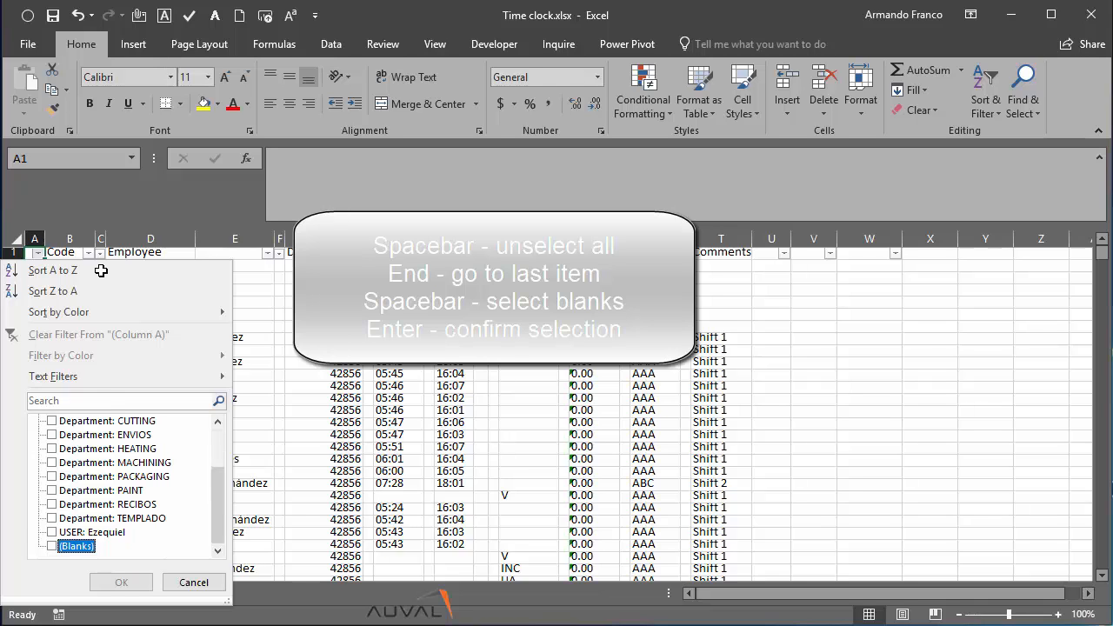
{"action": "key", "text": "space"}
{"action": "key", "text": "Return"}
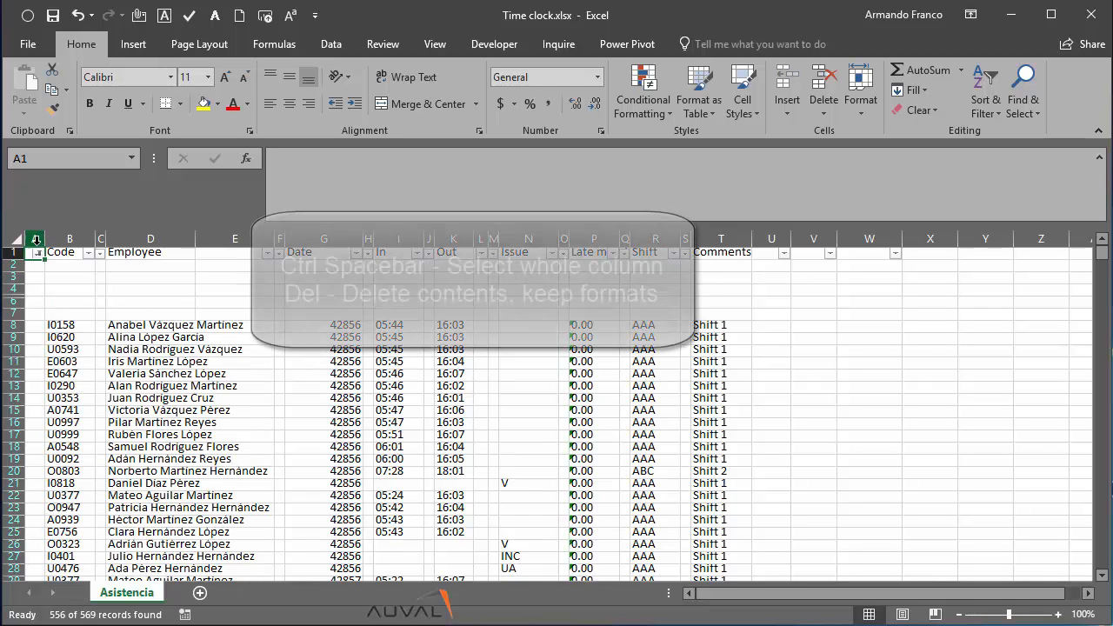
Delete the contents of column A's filtered blank-looking cells and clear the filter from that column.
{"action": "key", "text": "ctrl+space"}
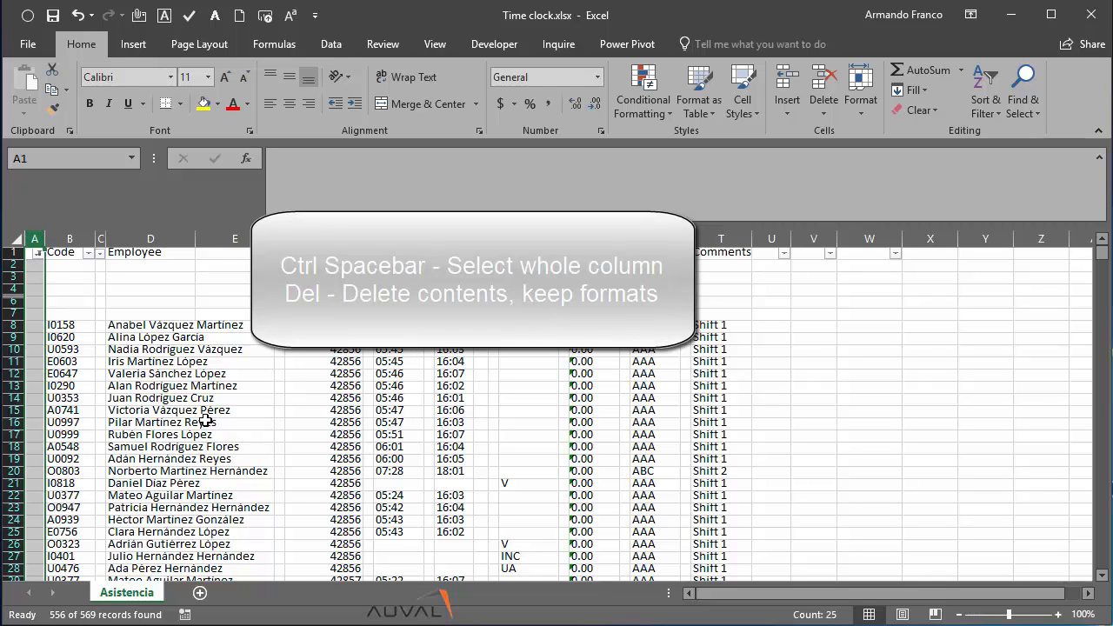
{"action": "key", "text": "Delete"}
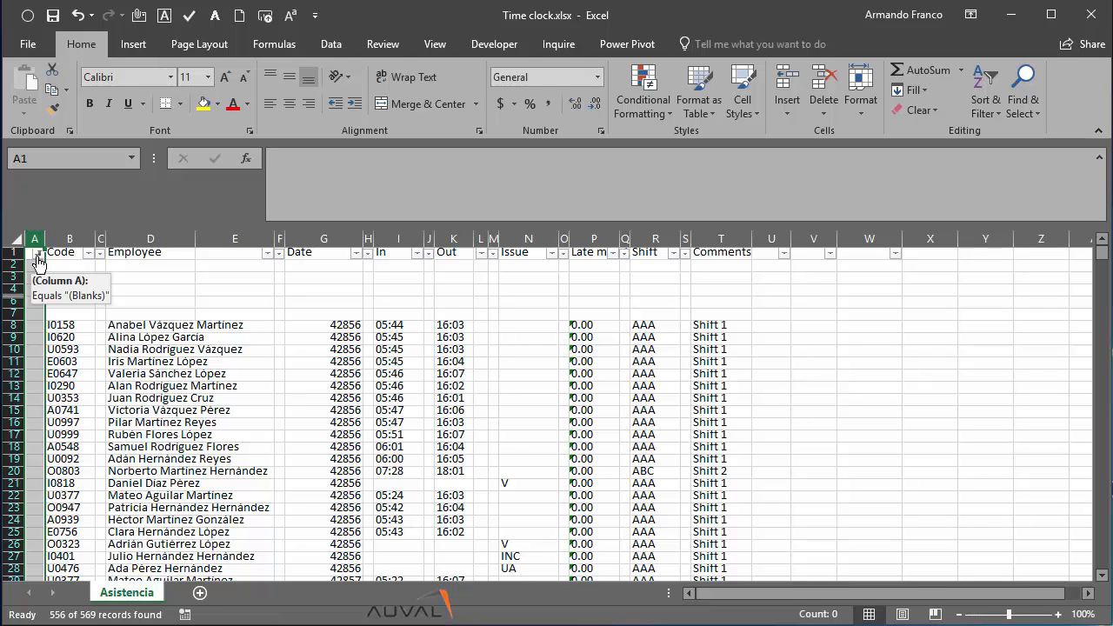
{"action": "left_click", "coordinate": [38, 261]}
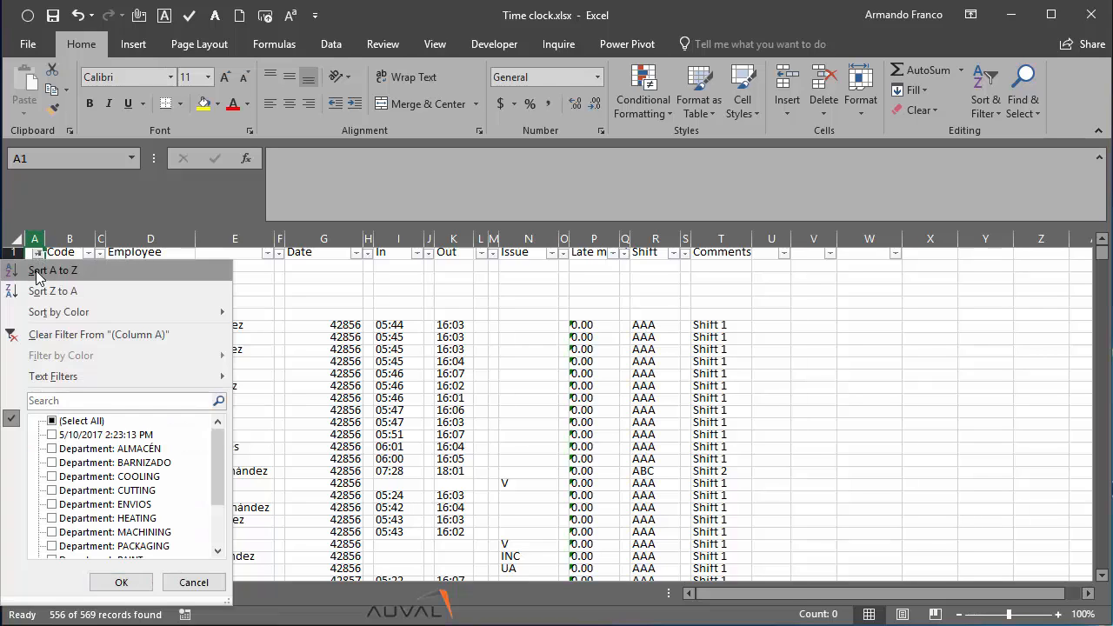
{"action": "left_click", "coordinate": [78, 325]}
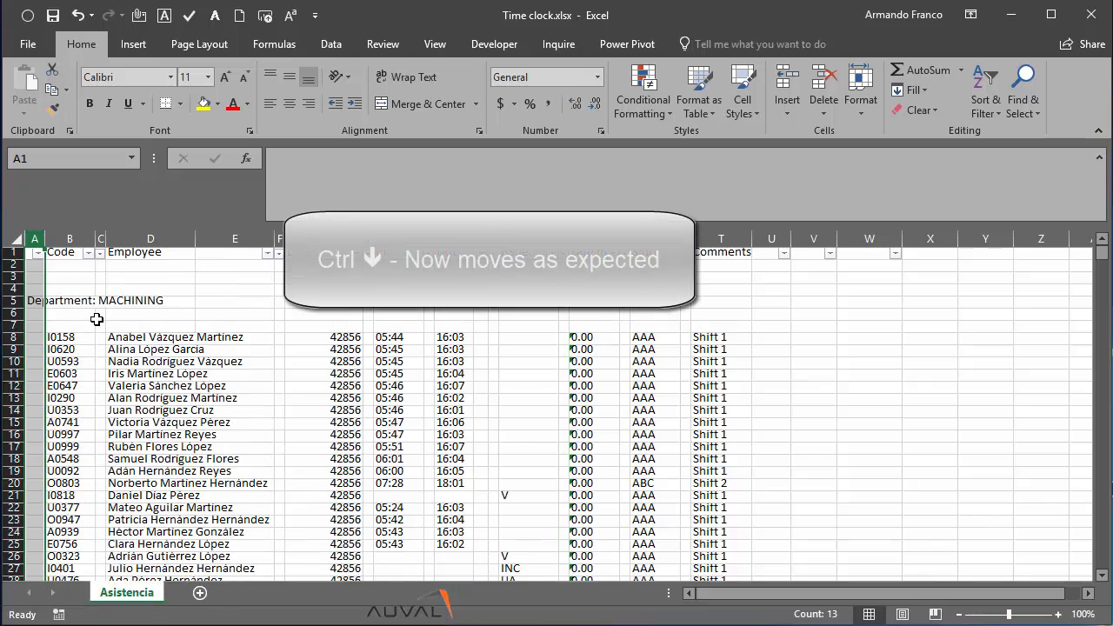
Jump down column A from one department cell to the next as far as HEATING to check the cleanup, and return to A1.
{"action": "key", "text": "ctrl+Down"}
{"action": "key", "text": "ctrl+Down"}
{"action": "key", "text": "ctrl+Down"}
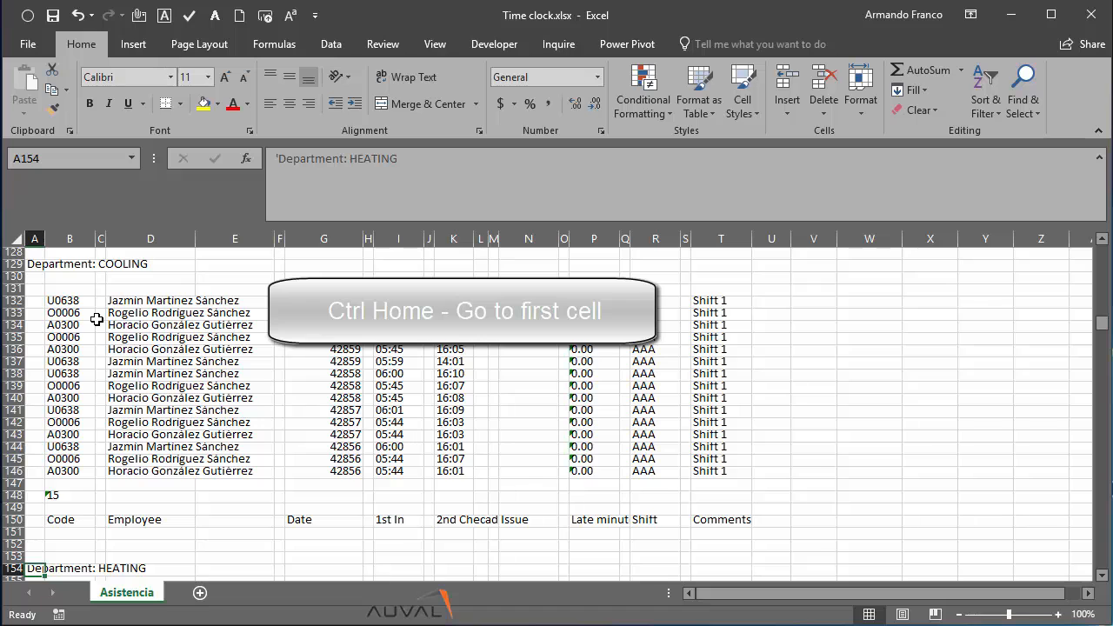
{"action": "key", "text": "ctrl+Home"}
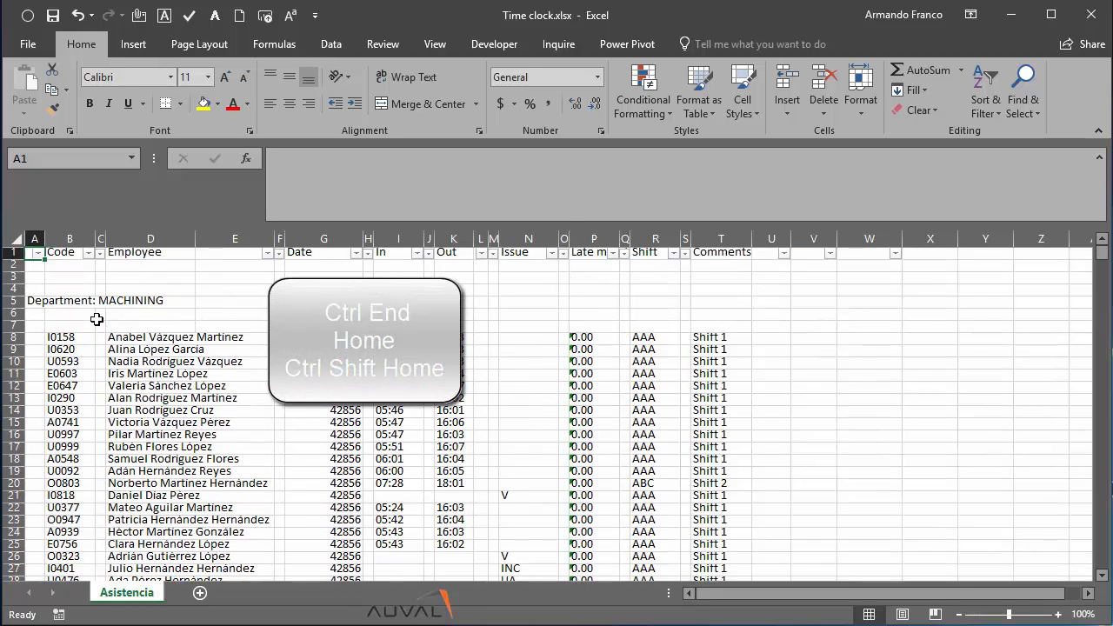
Select the blank cells in A1:A570 with Go To Special and fill them all with a formula referencing the cell above, =A1 in A2.
{"action": "key", "text": "ctrl+End"}
{"action": "key", "text": "Home"}
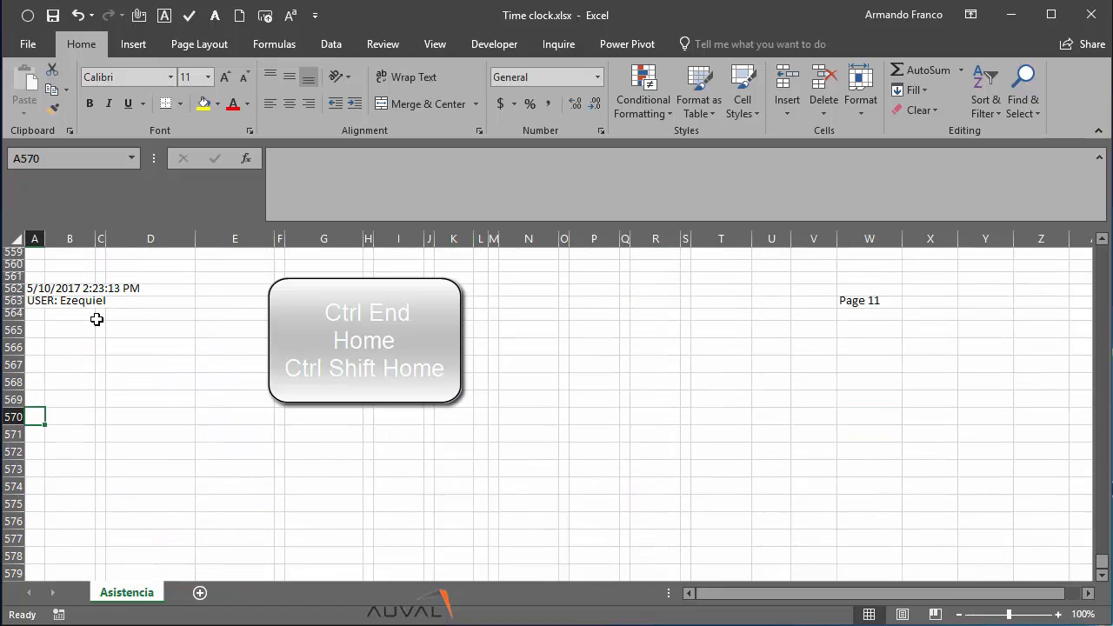
{"action": "key", "text": "ctrl+shift+Home"}
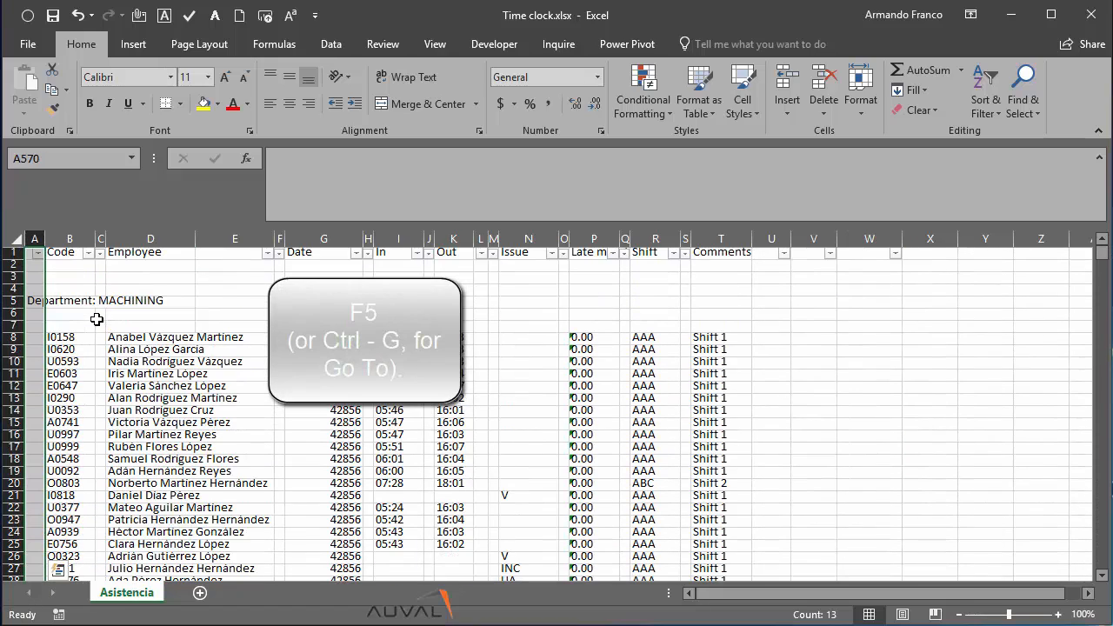
{"action": "key", "text": "F5"}
{"action": "left_click", "coordinate": [746, 613]}
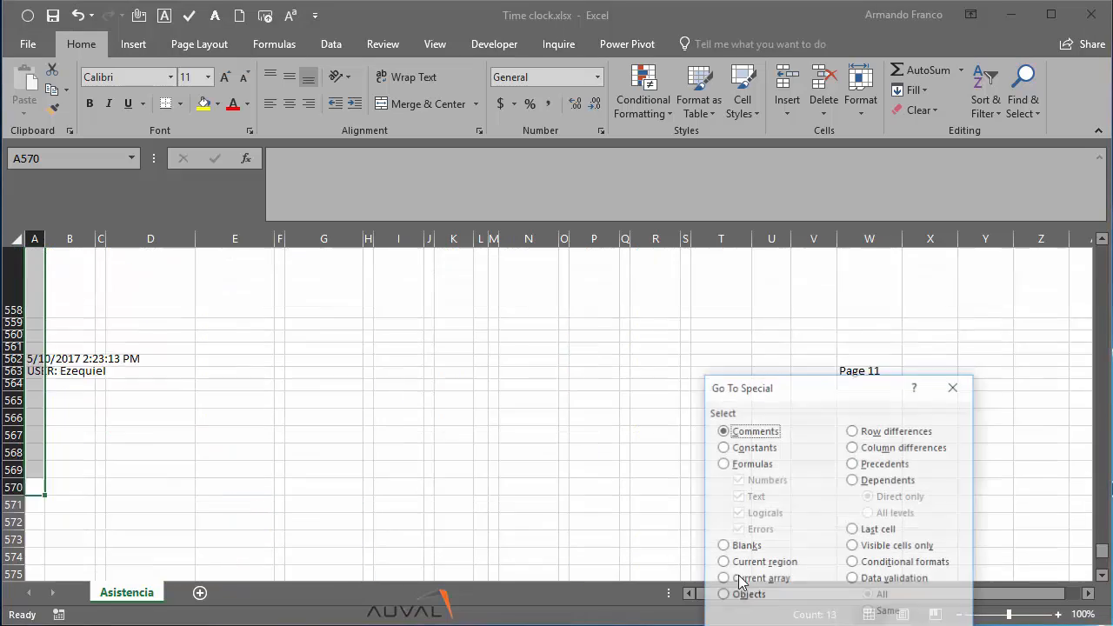
{"action": "left_click", "coordinate": [724, 546]}
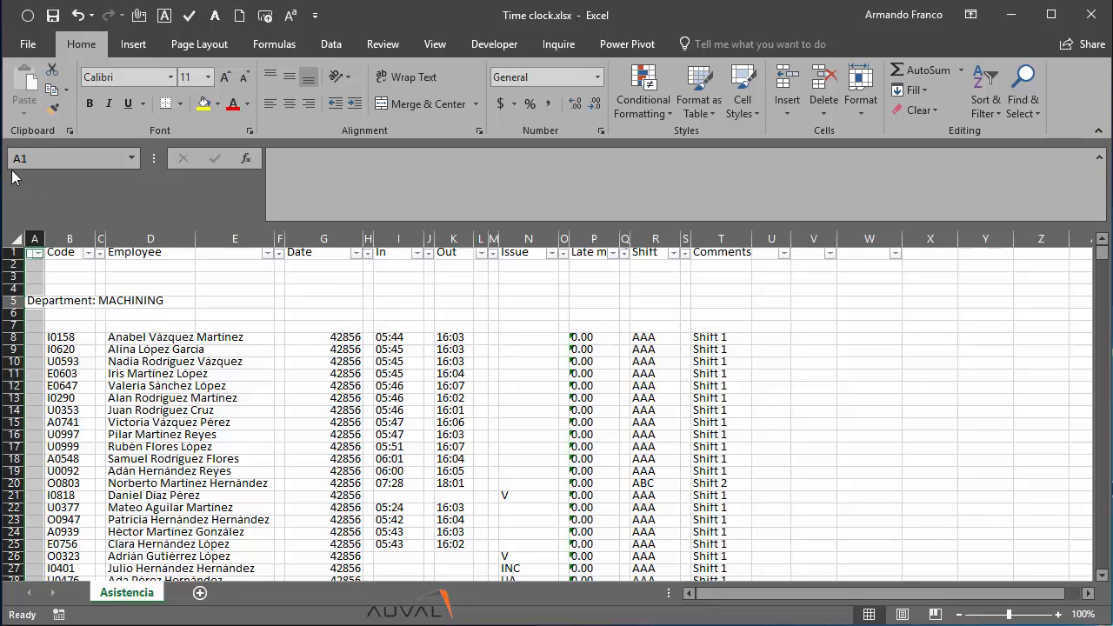
{"action": "left_click_drag", "start_coordinate": [374, 222], "coordinate": [372, 172]}
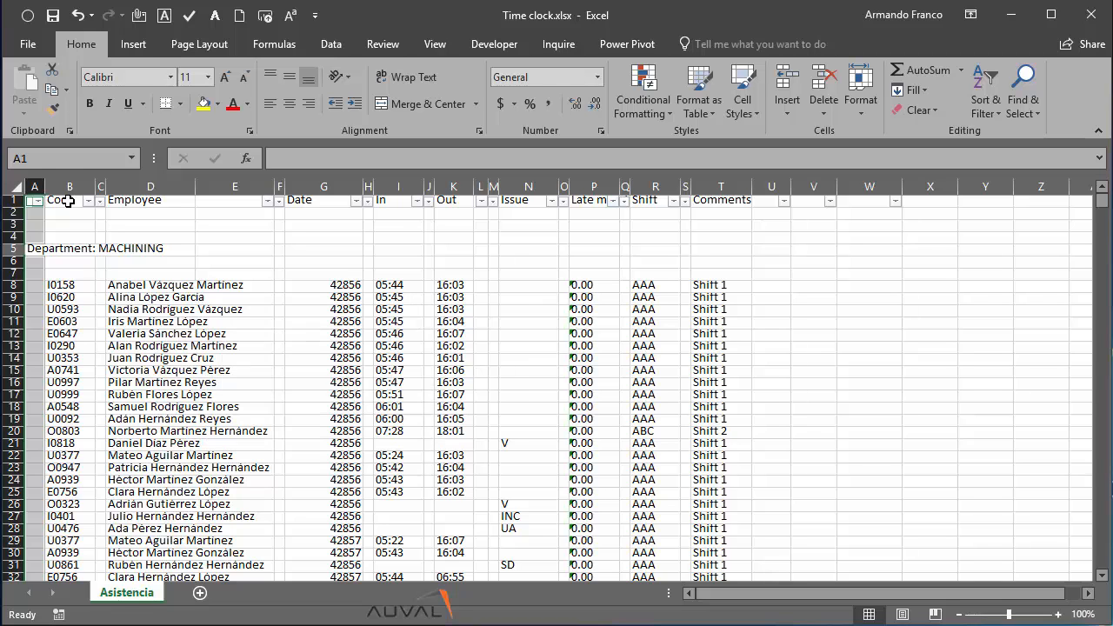
{"action": "key", "text": "Return"}
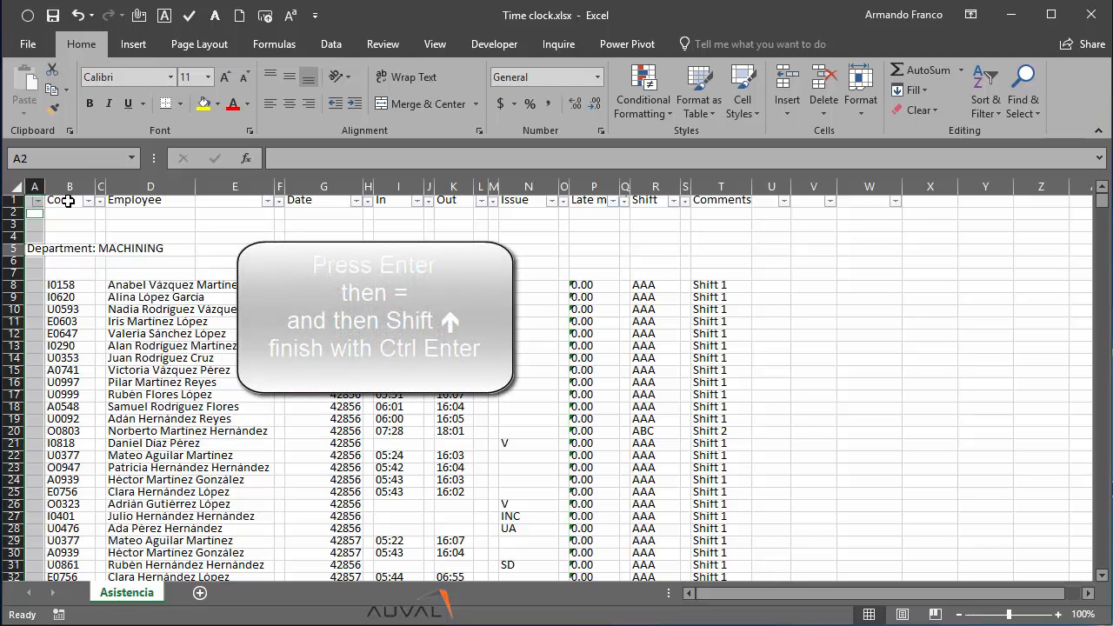
{"action": "type", "text": "="}
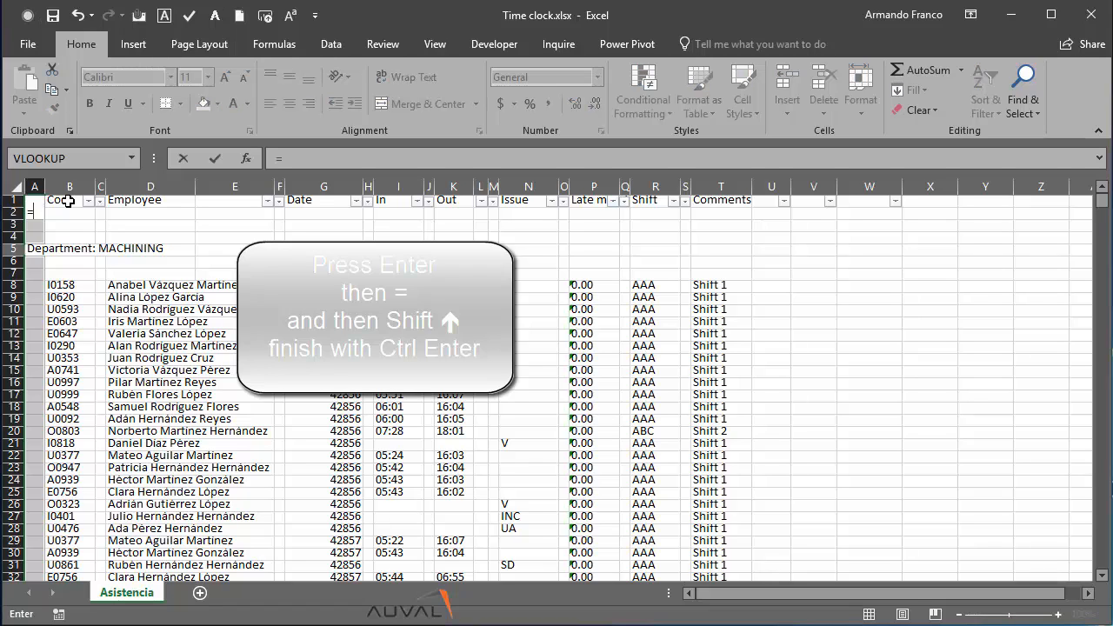
{"action": "key", "text": "shift+Up"}
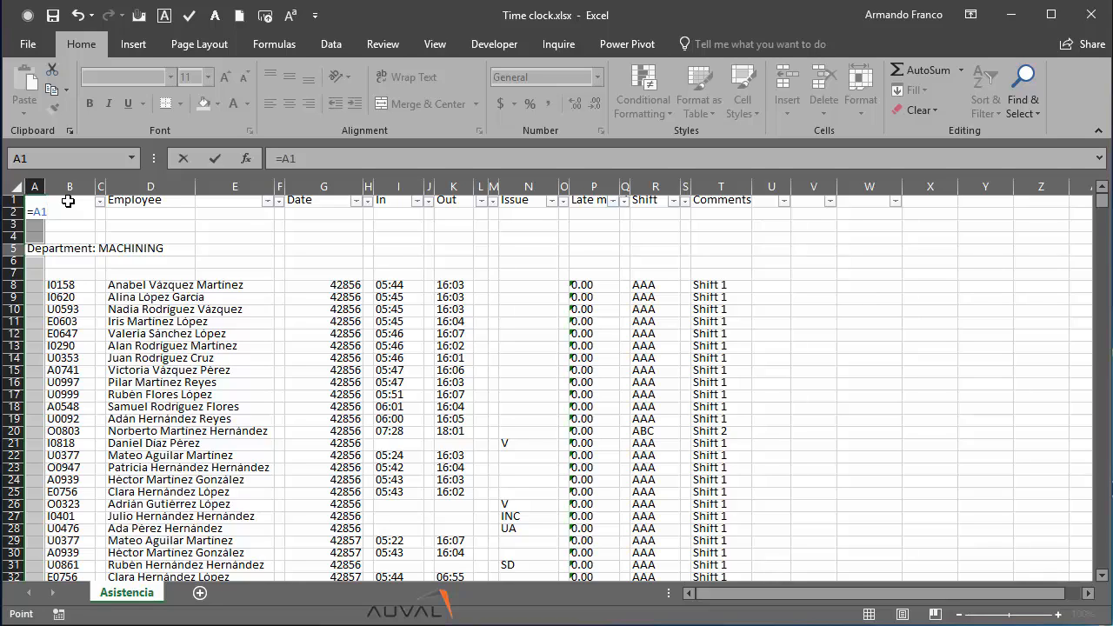
{"action": "key", "text": "ctrl+Return"}
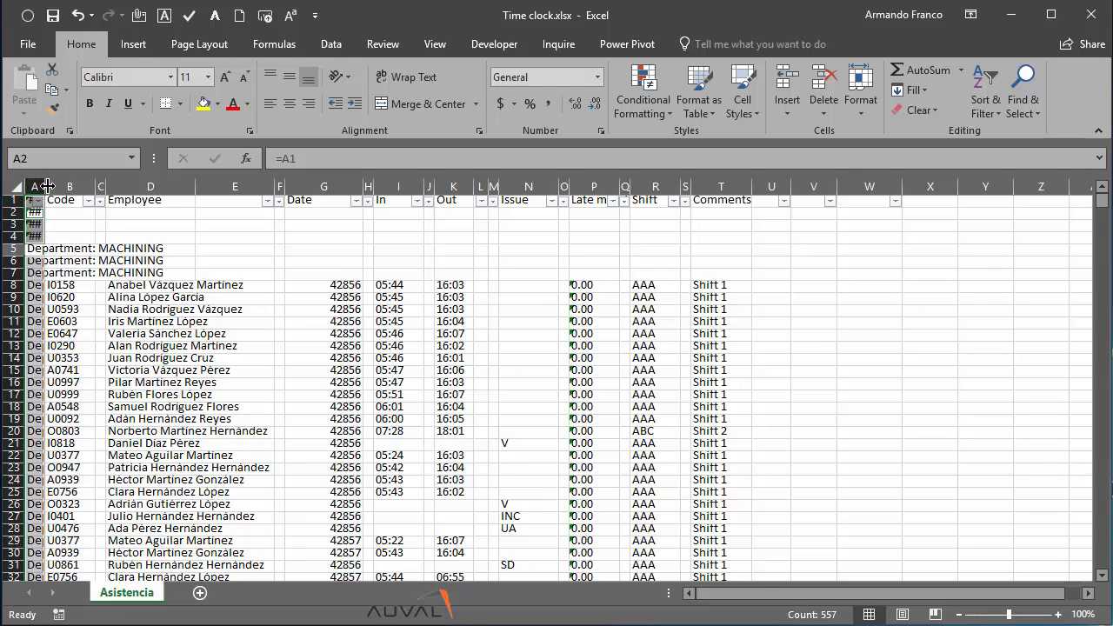
Widen column A and enter the header Department in A1.
{"action": "left_click_drag", "start_coordinate": [41, 184], "coordinate": [73, 184]}
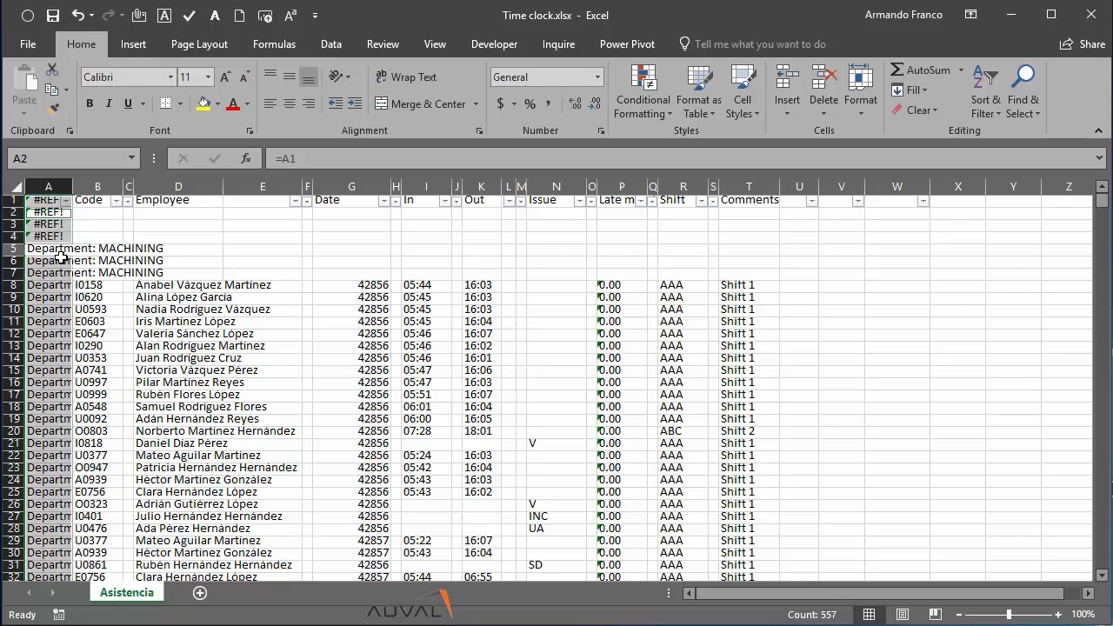
{"action": "left_click", "coordinate": [45, 201]}
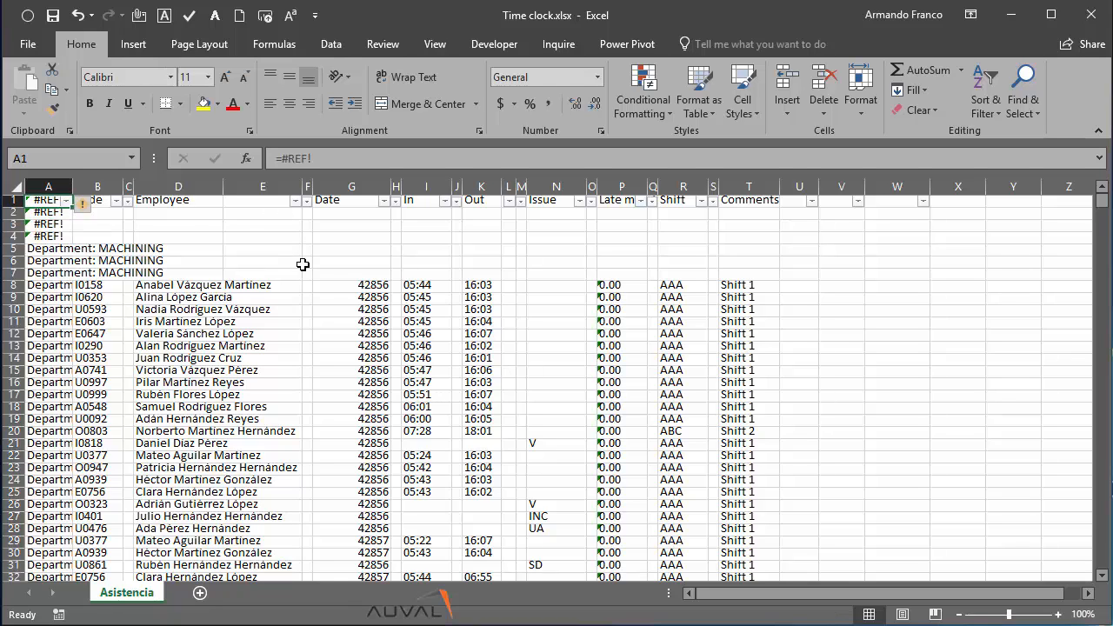
{"action": "type", "text": "De"}
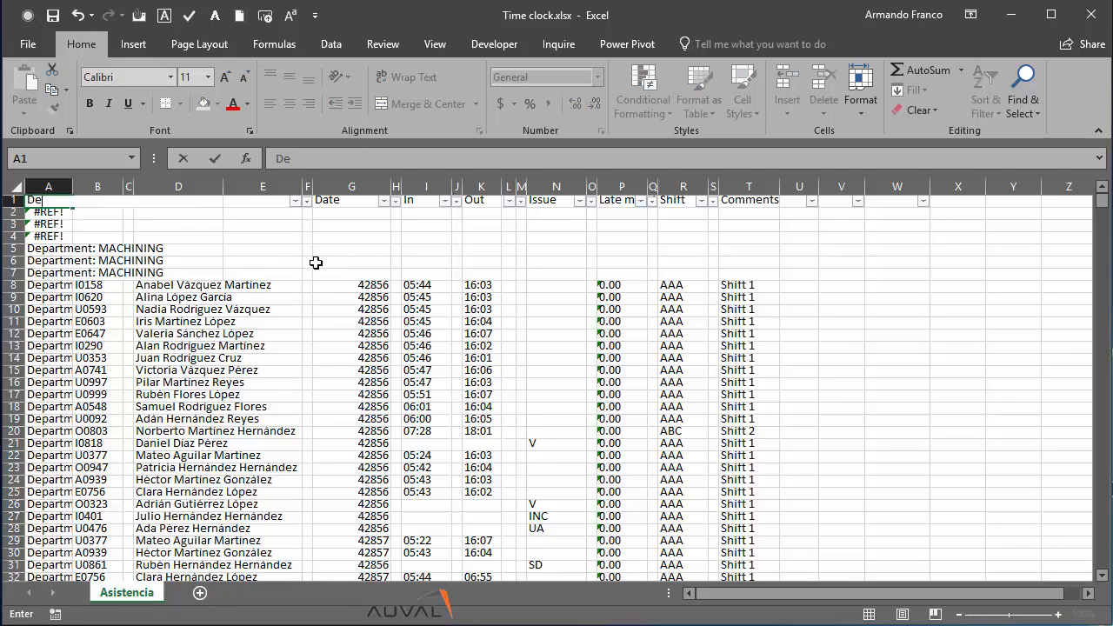
{"action": "type", "text": "partment"}
{"action": "key", "text": "Return"}
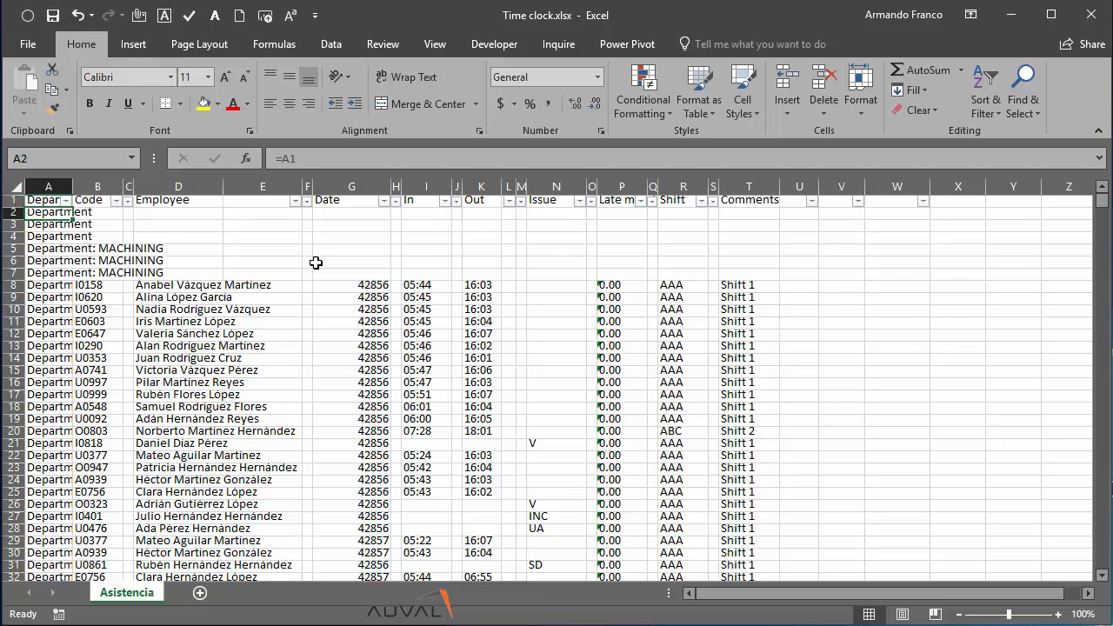
Replace column A's formulas with their values using Paste Special, and fit the column's width to its contents.
{"action": "key", "text": "ctrl+Home"}
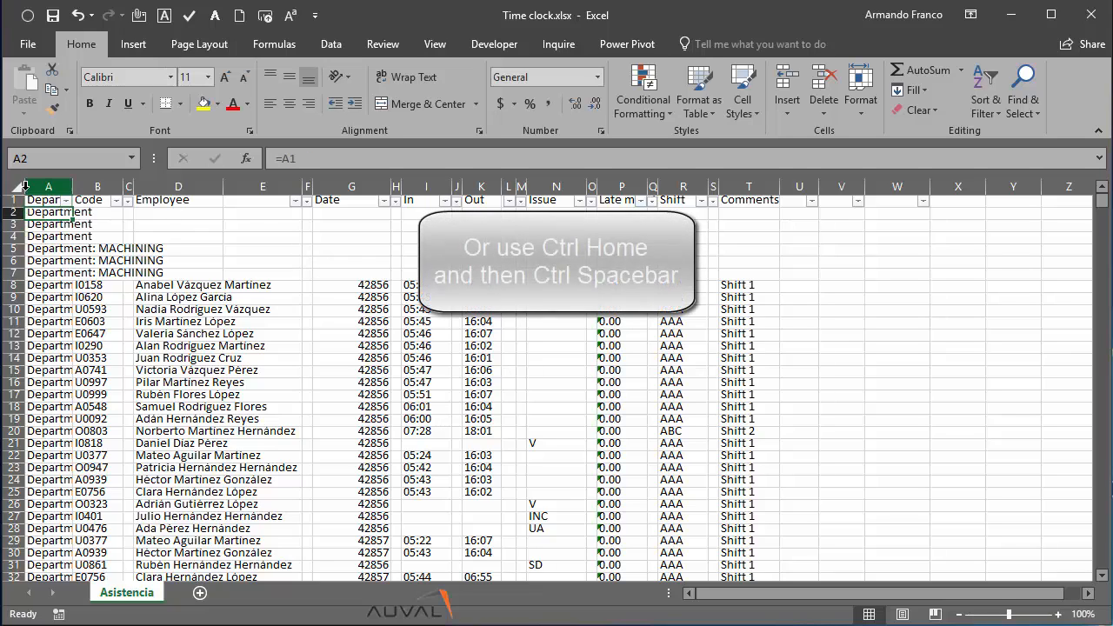
{"action": "key", "text": "ctrl+space"}
{"action": "key", "text": "ctrl+c"}
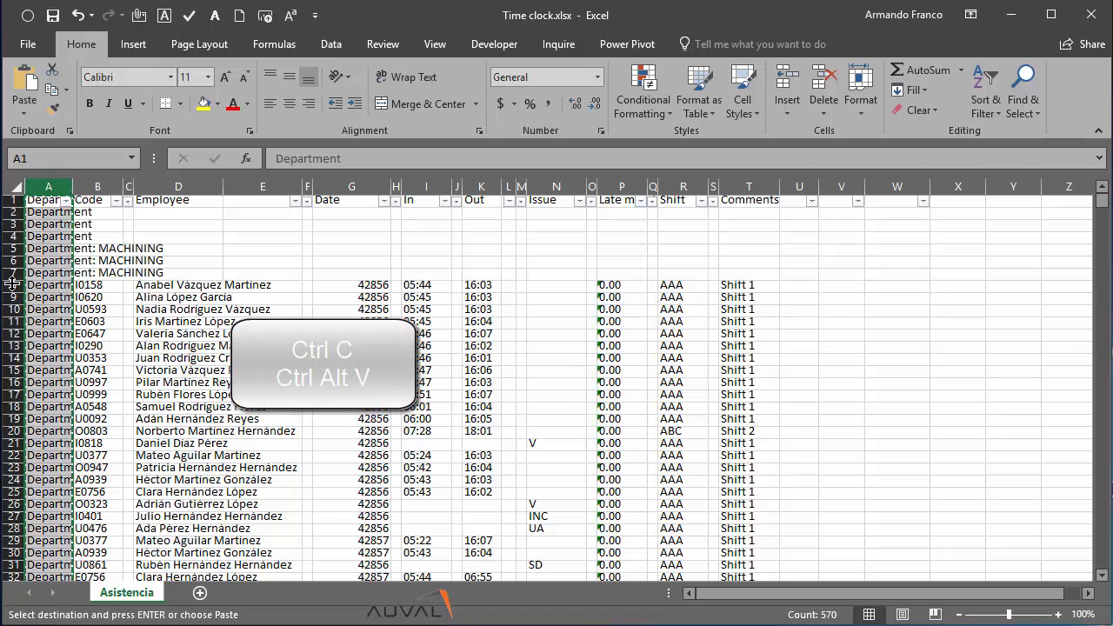
{"action": "key", "text": "ctrl+alt+v"}
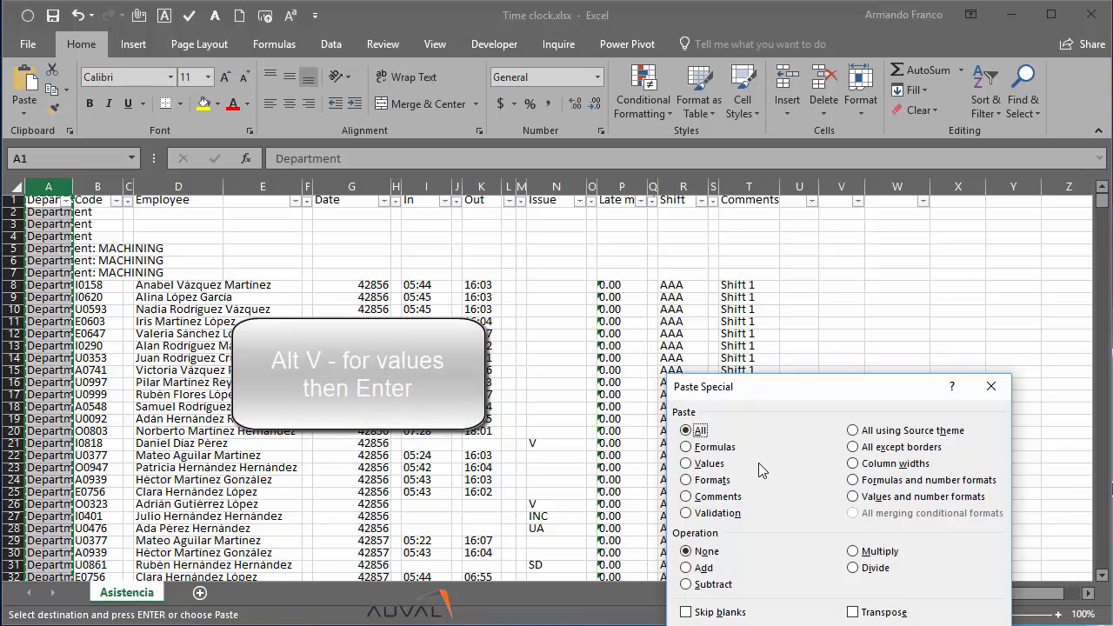
{"action": "key", "text": "alt+v"}
{"action": "key", "text": "Return"}
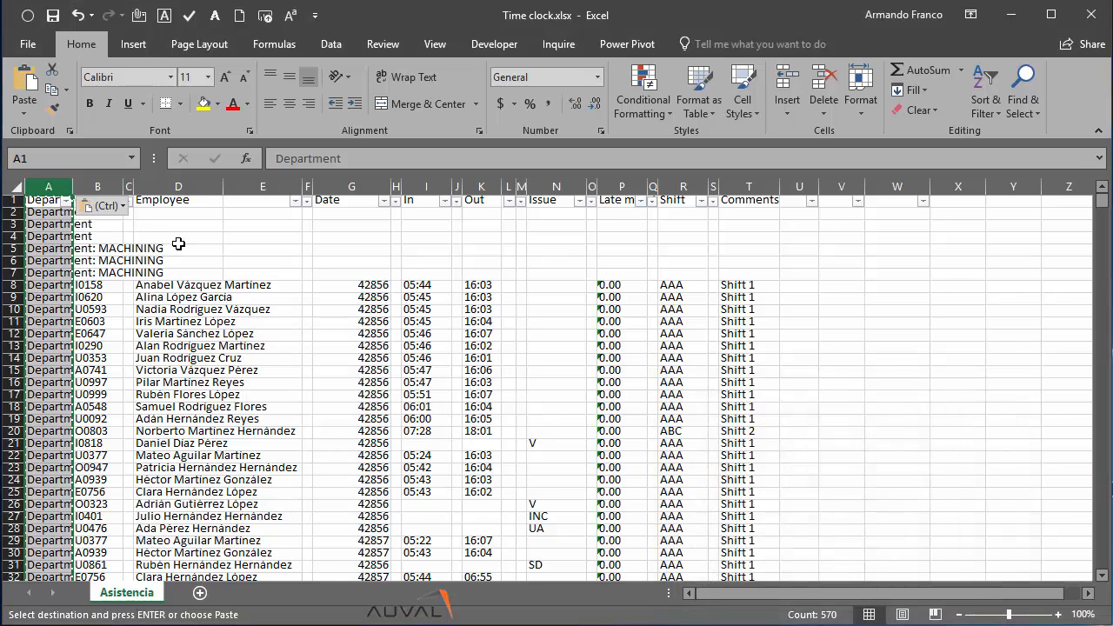
{"action": "double_click", "coordinate": [72, 186]}
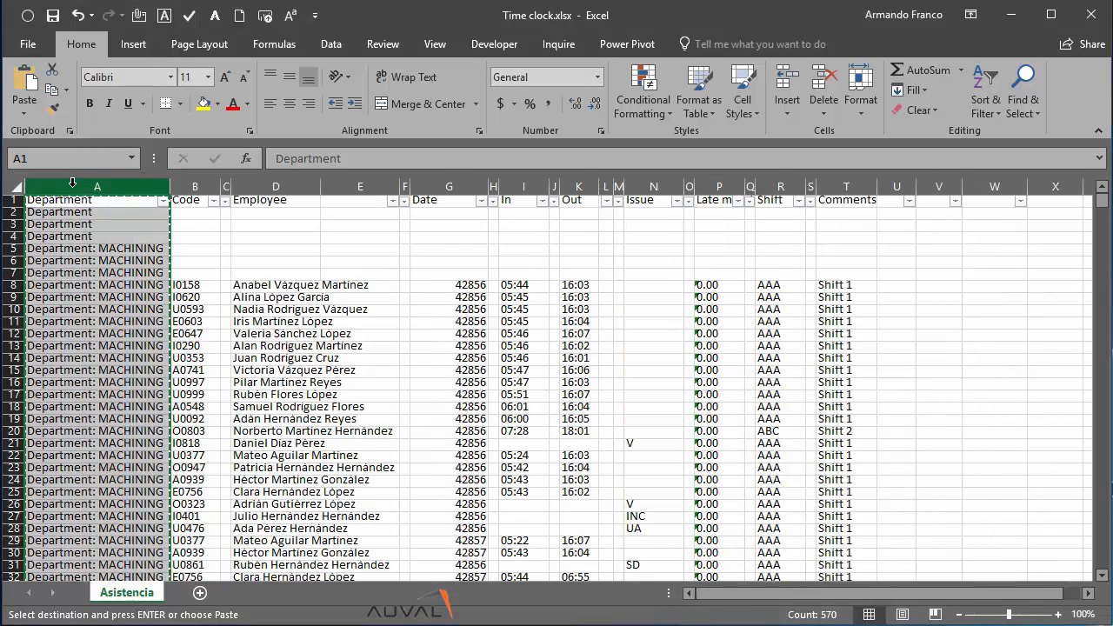
{"action": "left_click", "coordinate": [107, 261]}
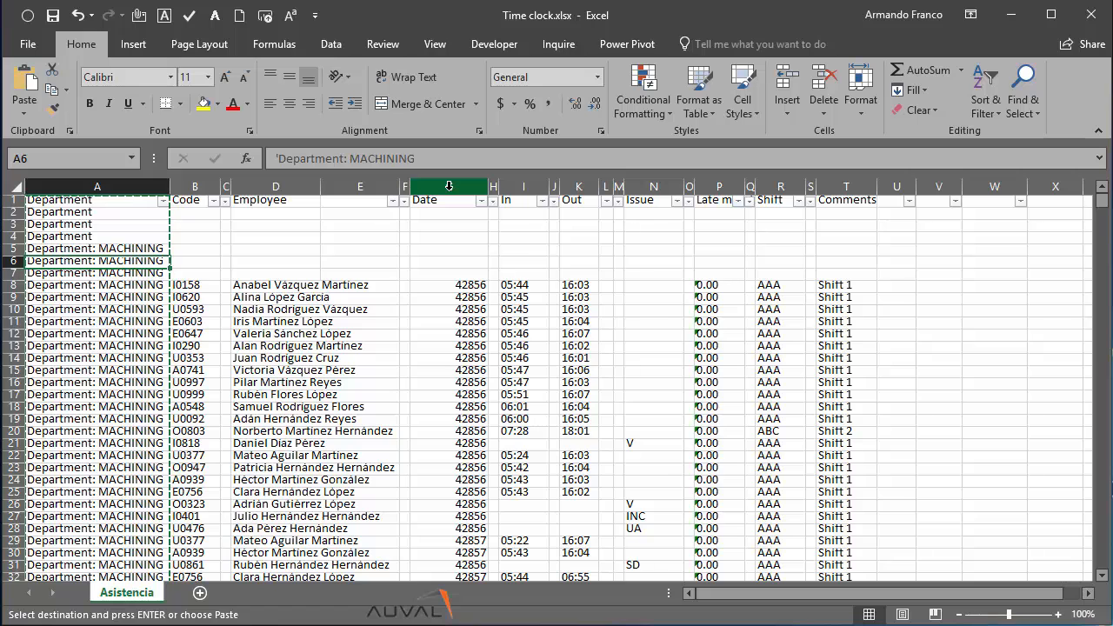
Apply the day-month-year date format to the whole Date column G and return to A1.
{"action": "left_click", "coordinate": [452, 249]}
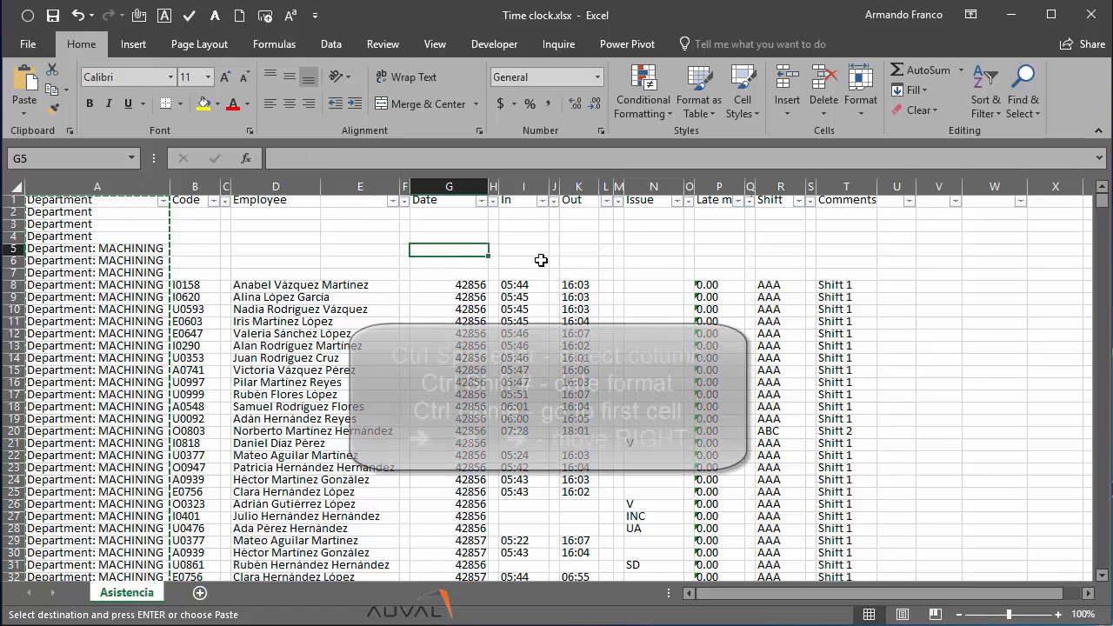
{"action": "key", "text": "ctrl+space"}
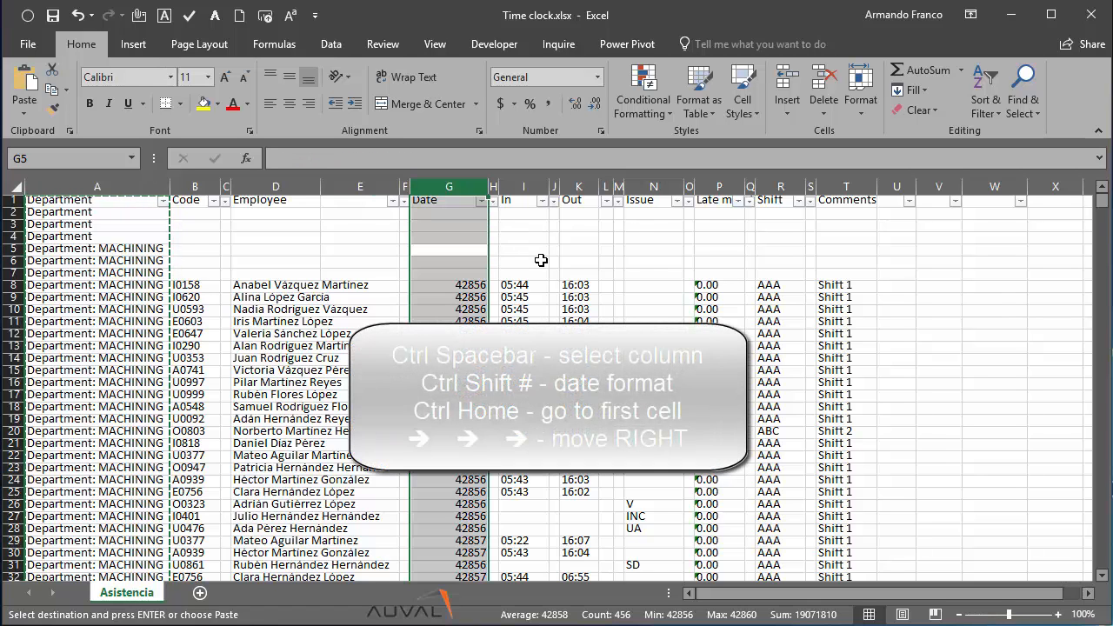
{"action": "key", "text": "ctrl+shift+3"}
{"action": "key", "text": "ctrl+Home"}
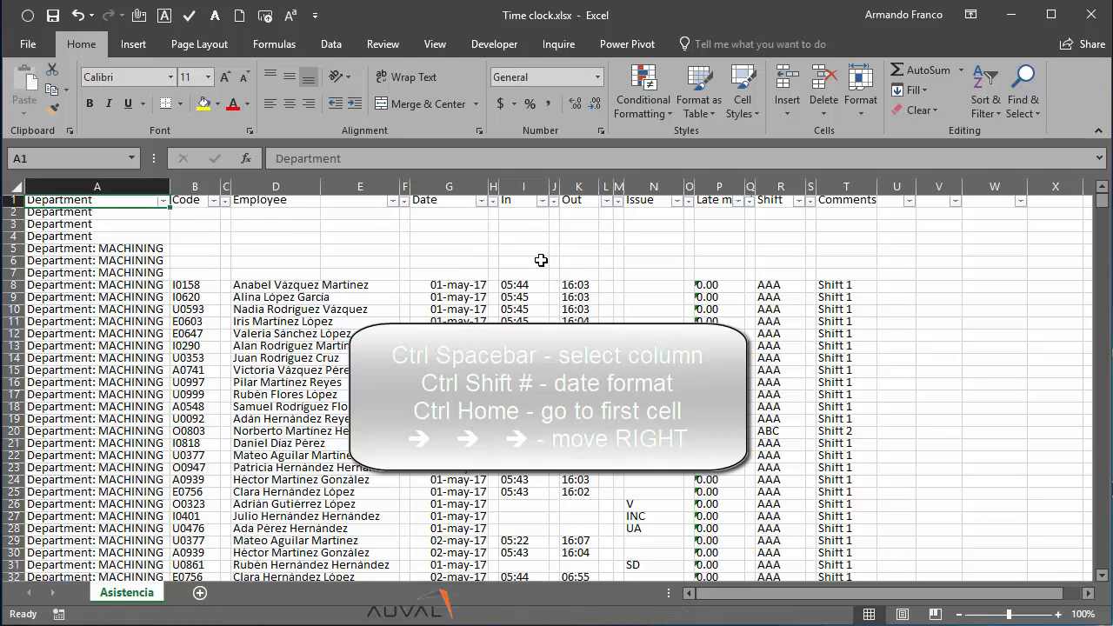
Filter the Employee column to show only the (Blanks) entries.
{"action": "key", "text": "Right"}
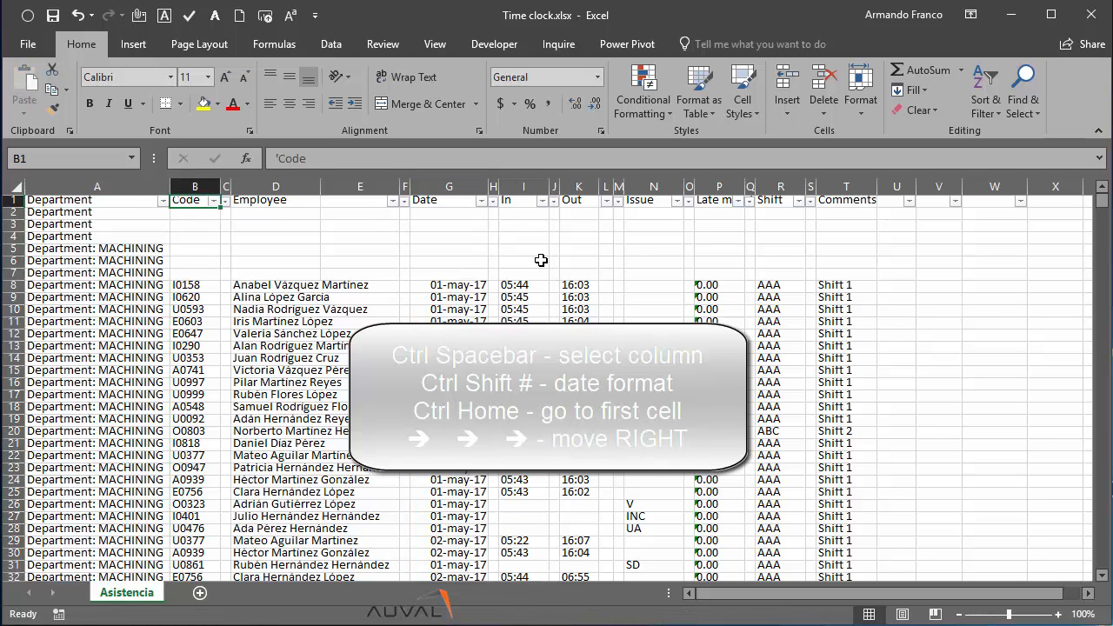
{"action": "key", "text": "Right"}
{"action": "key", "text": "Right"}
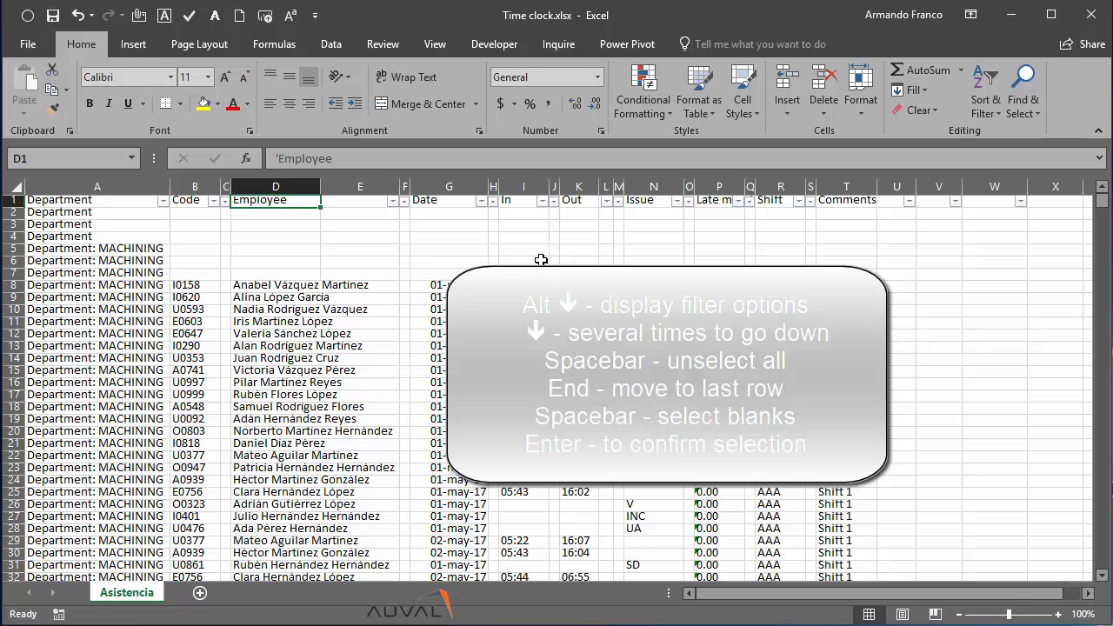
{"action": "key", "text": "alt+Down"}
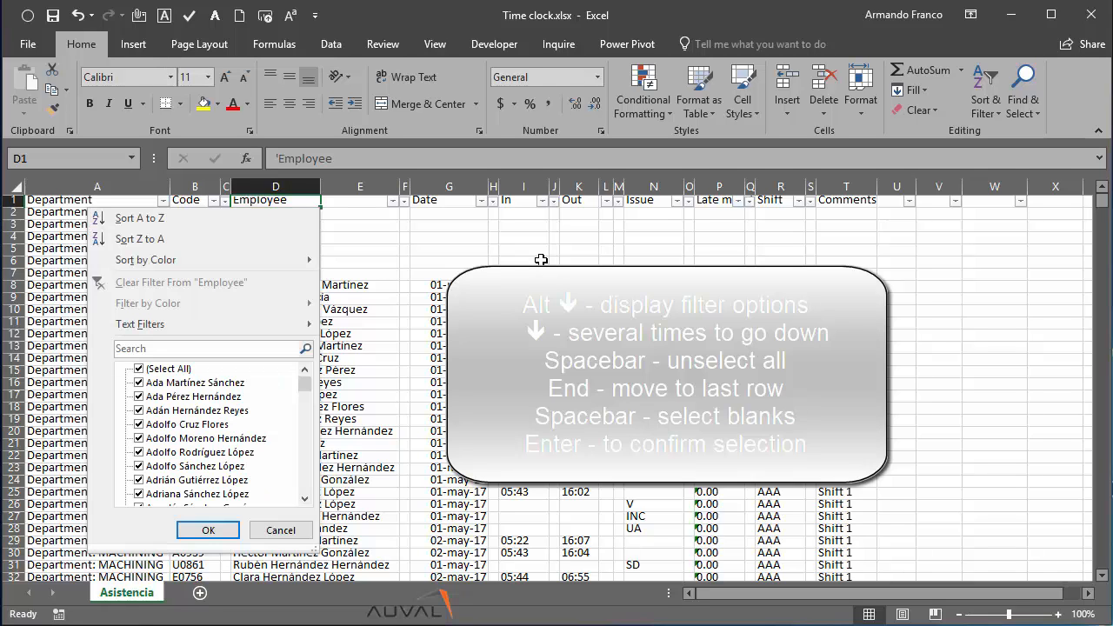
{"action": "key", "text": "Down"}
{"action": "key", "text": "Down"}
{"action": "key", "text": "Down"}
{"action": "key", "text": "Down"}
{"action": "key", "text": "Down"}
{"action": "key", "text": "Down"}
{"action": "key", "text": "space"}
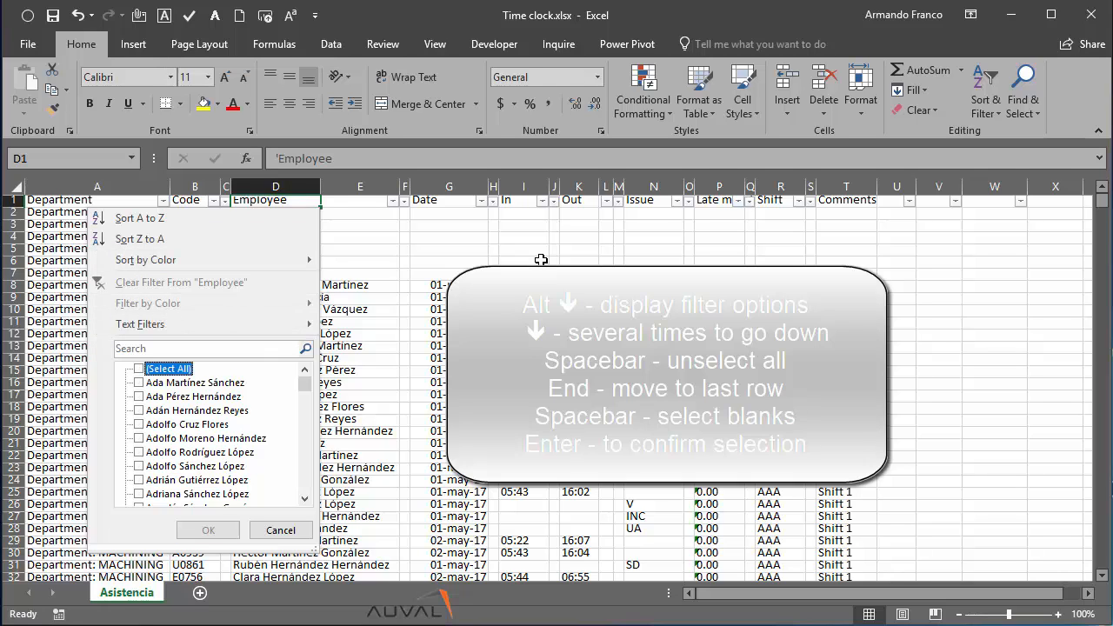
{"action": "key", "text": "End"}
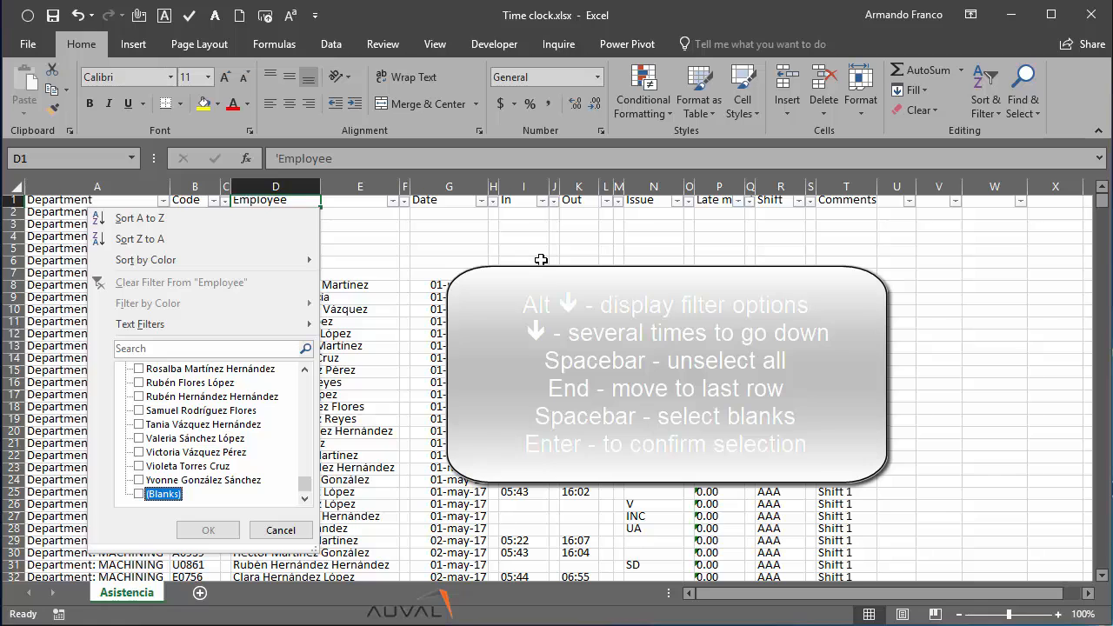
{"action": "key", "text": "space"}
{"action": "key", "text": "Return"}
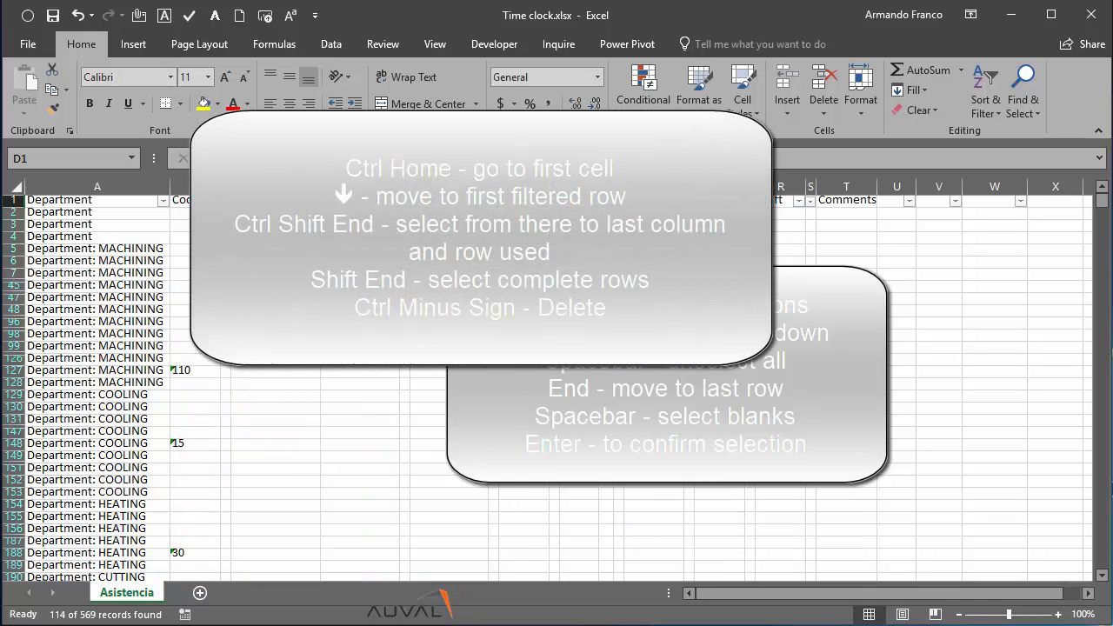
Delete all filtered rows from row 2 to the last used row, and remove the filters from the sheet.
{"action": "key", "text": "ctrl+Home"}
{"action": "key", "text": "Down"}
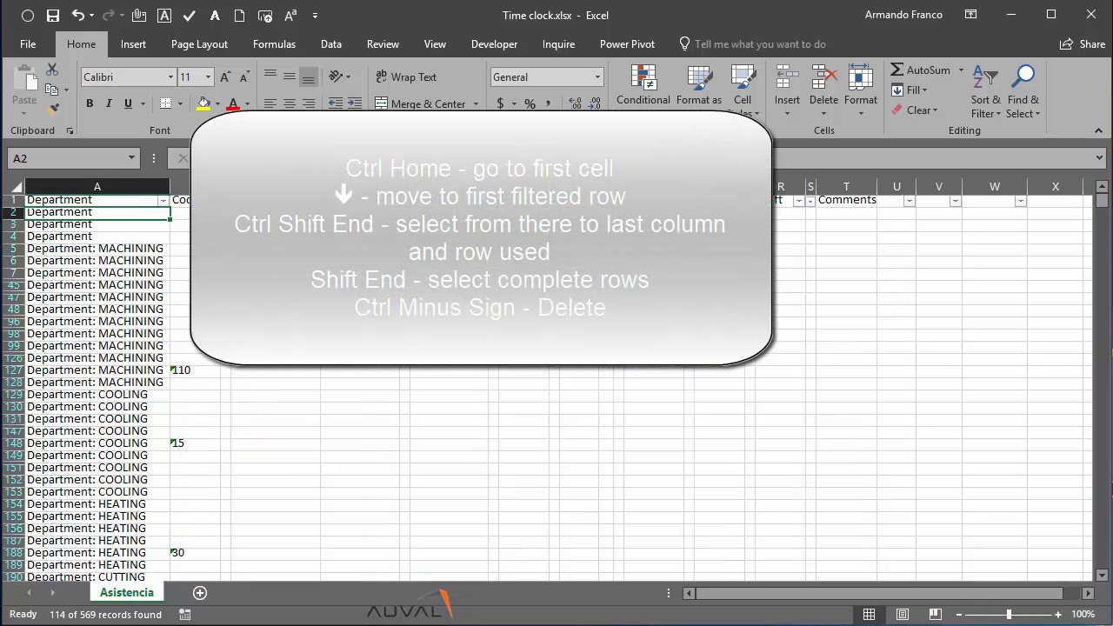
{"action": "key", "text": "ctrl+shift+End"}
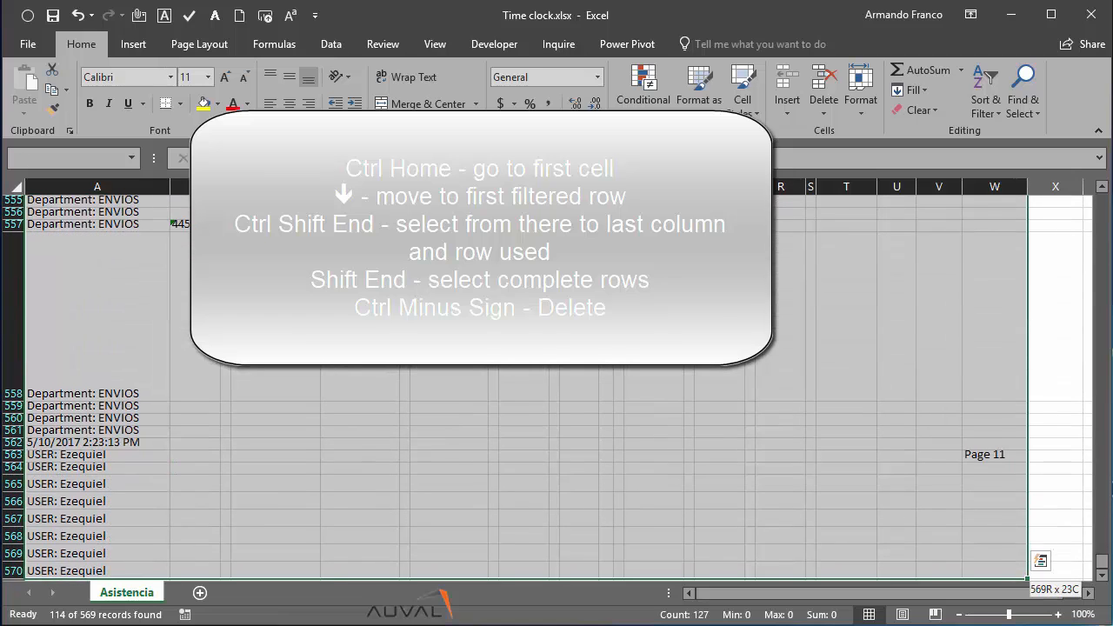
{"action": "key", "text": "shift+space"}
{"action": "key", "text": "ctrl+minus"}
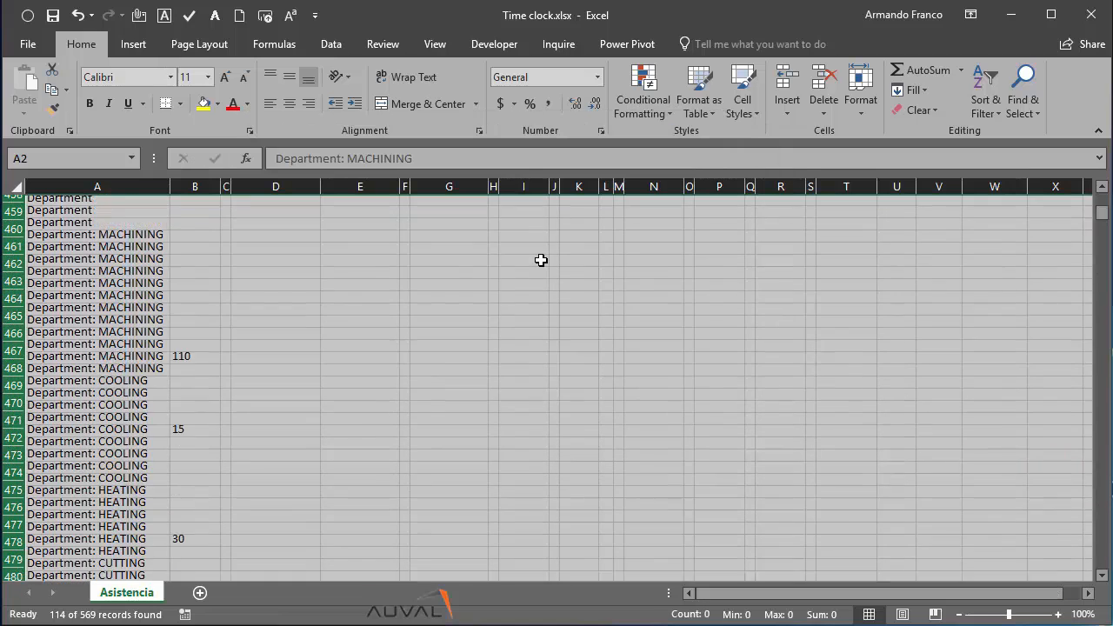
{"action": "key", "text": "ctrl+shift+l"}
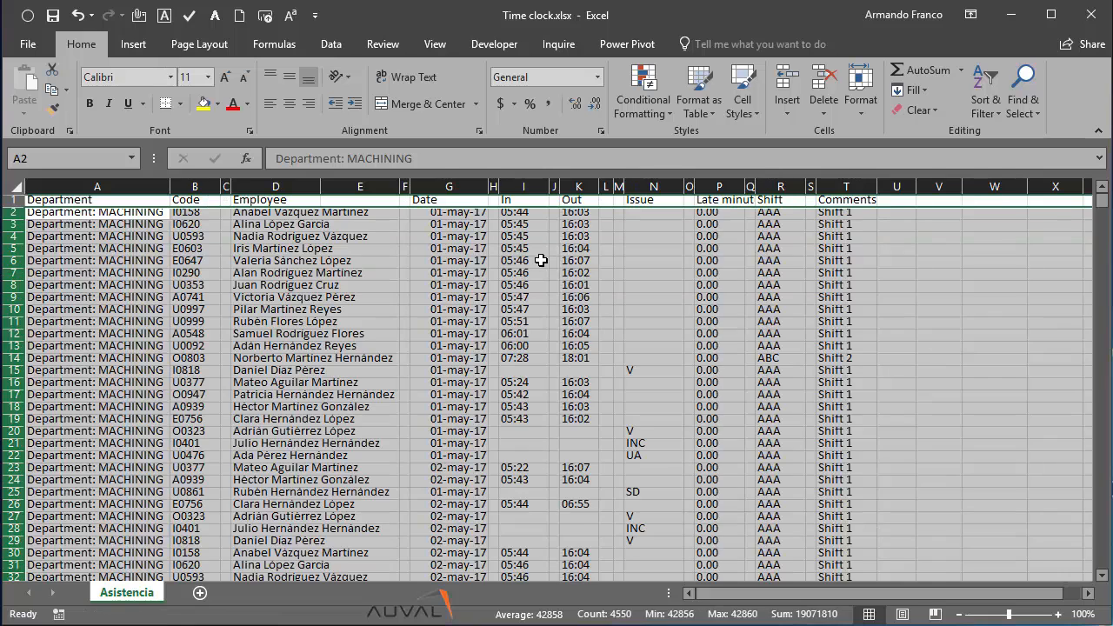
{"action": "key", "text": "ctrl+Home"}
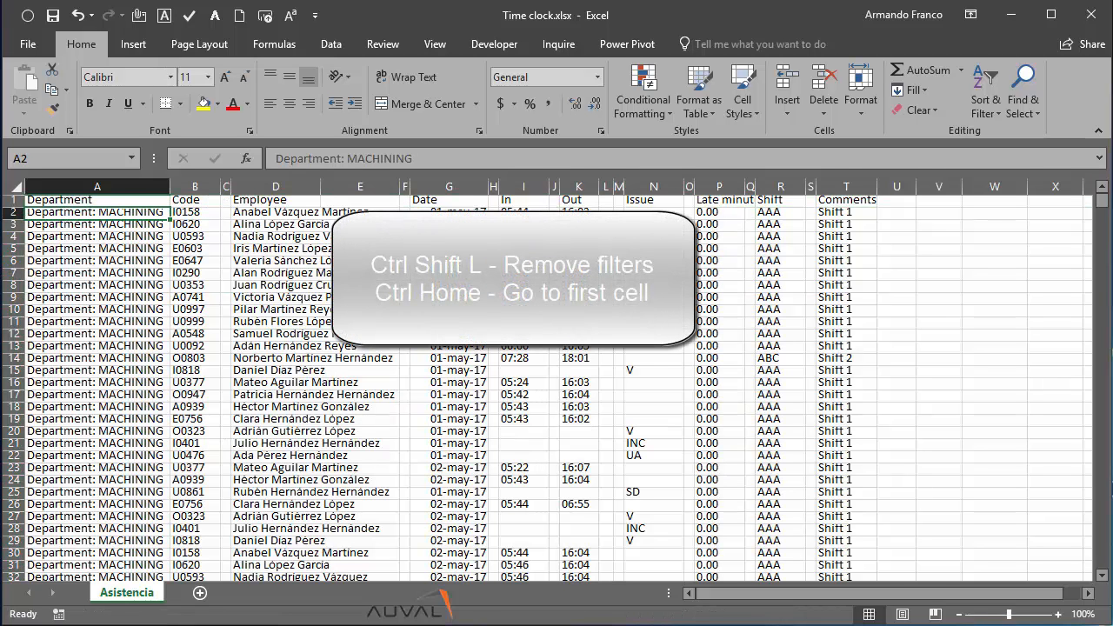
{"action": "key", "text": "Up"}
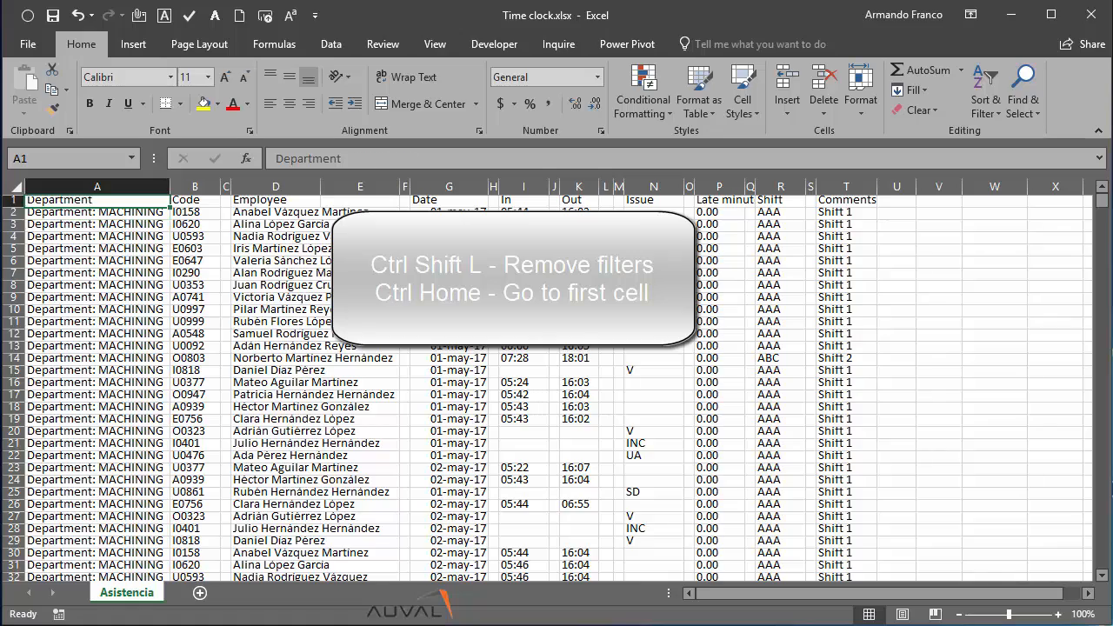
Split A2:A456 with Text to Columns at the colon delimiter, skipping the first column so only the department name is kept.
{"action": "key", "text": "Down"}
{"action": "key", "text": "ctrl+shift+Down"}
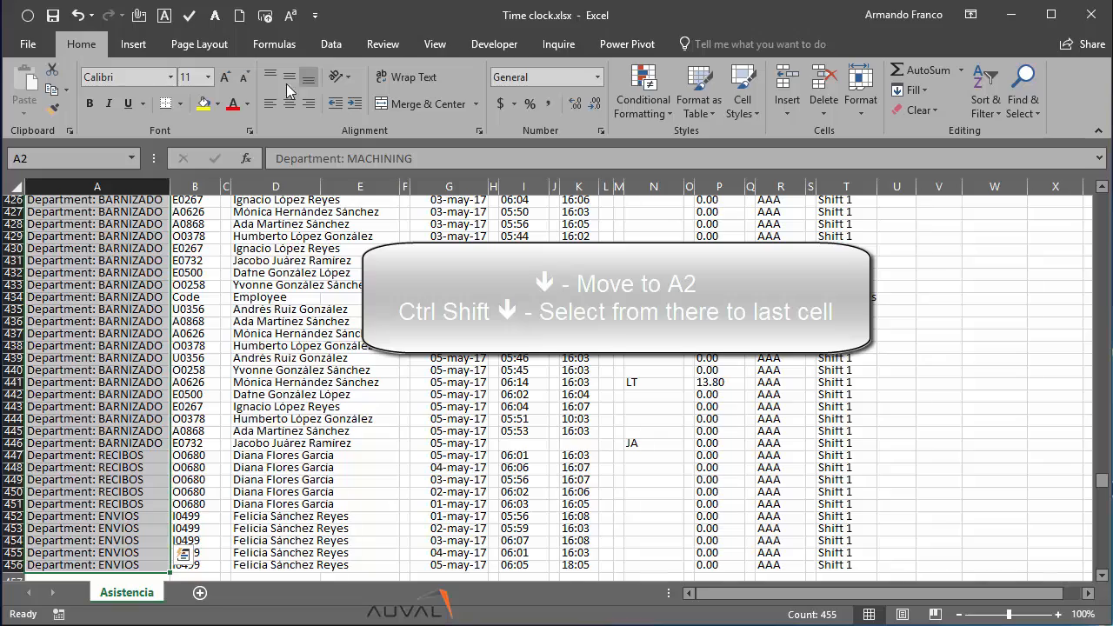
{"action": "left_click", "coordinate": [330, 43]}
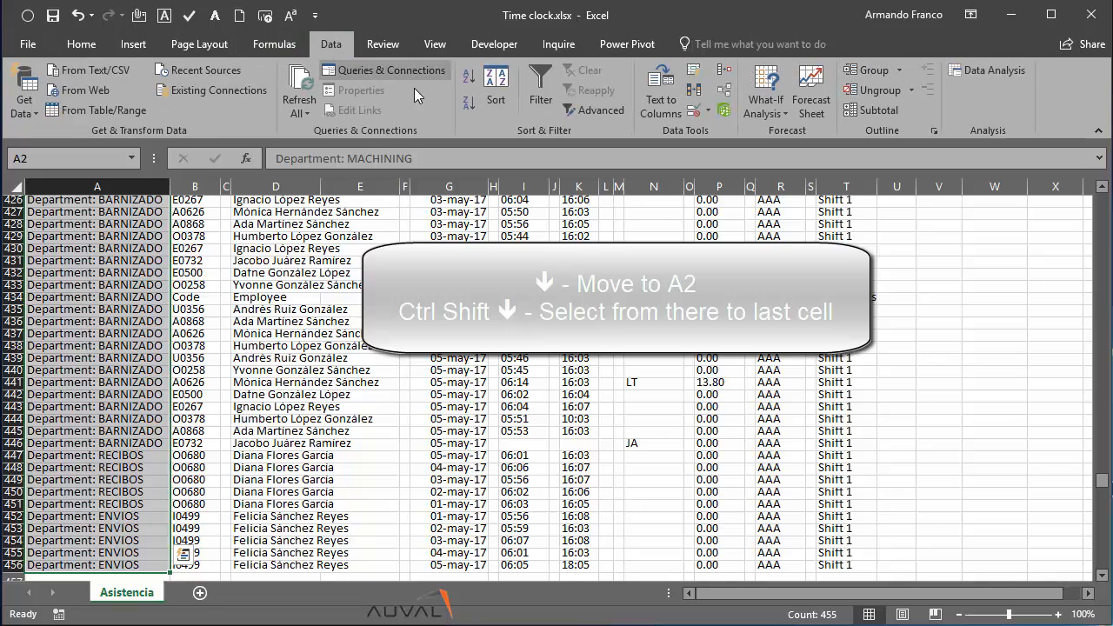
{"action": "left_click", "coordinate": [659, 94]}
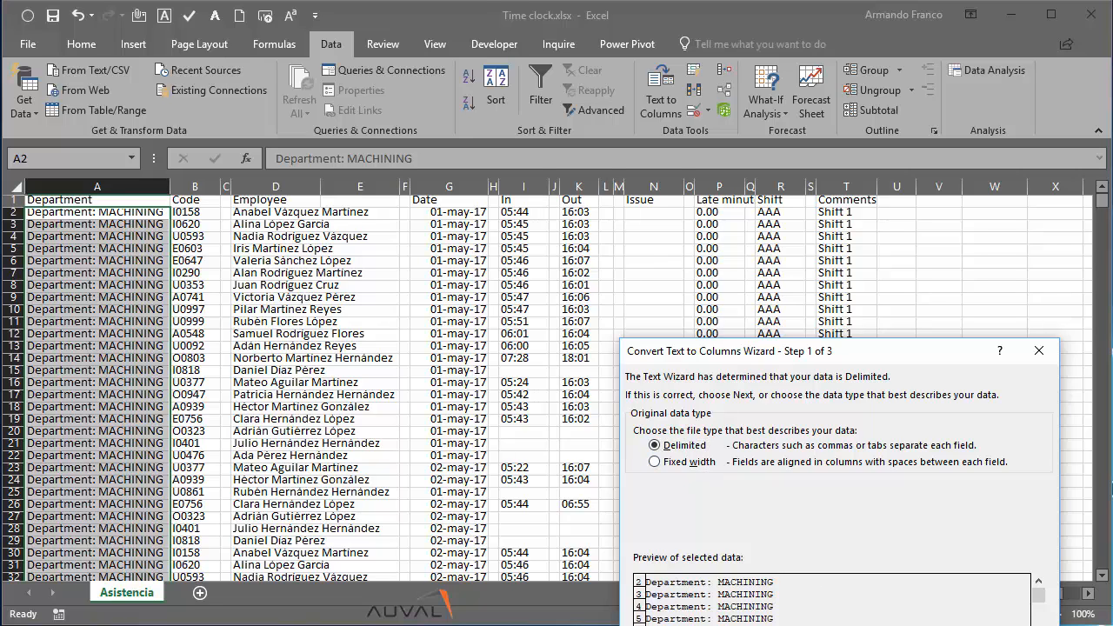
{"action": "left_click", "coordinate": [943, 625]}
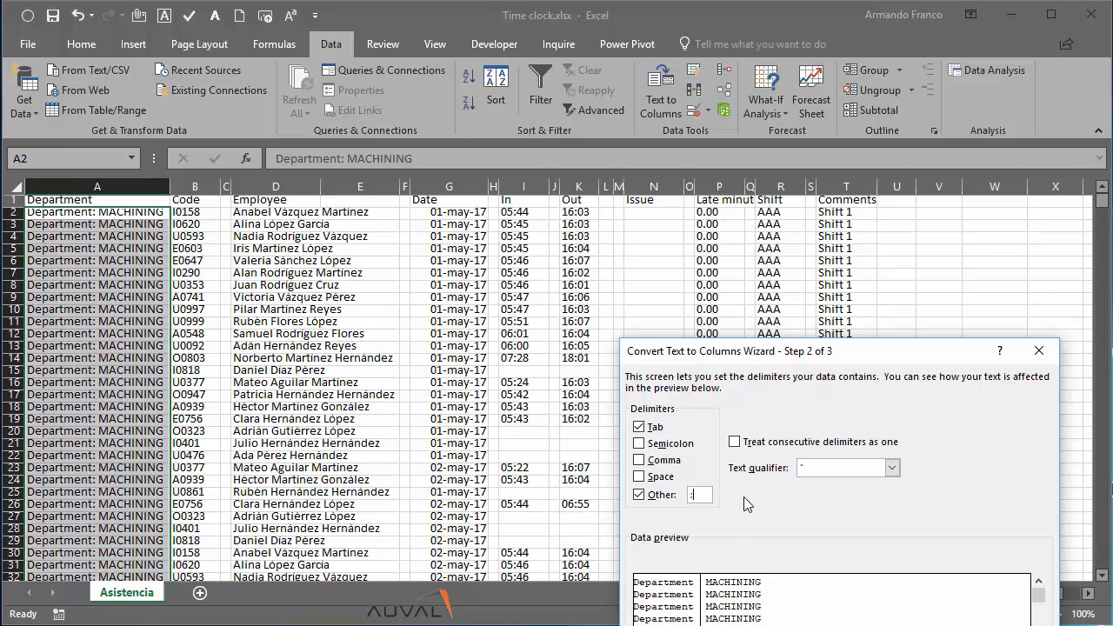
{"action": "key", "text": "Return"}
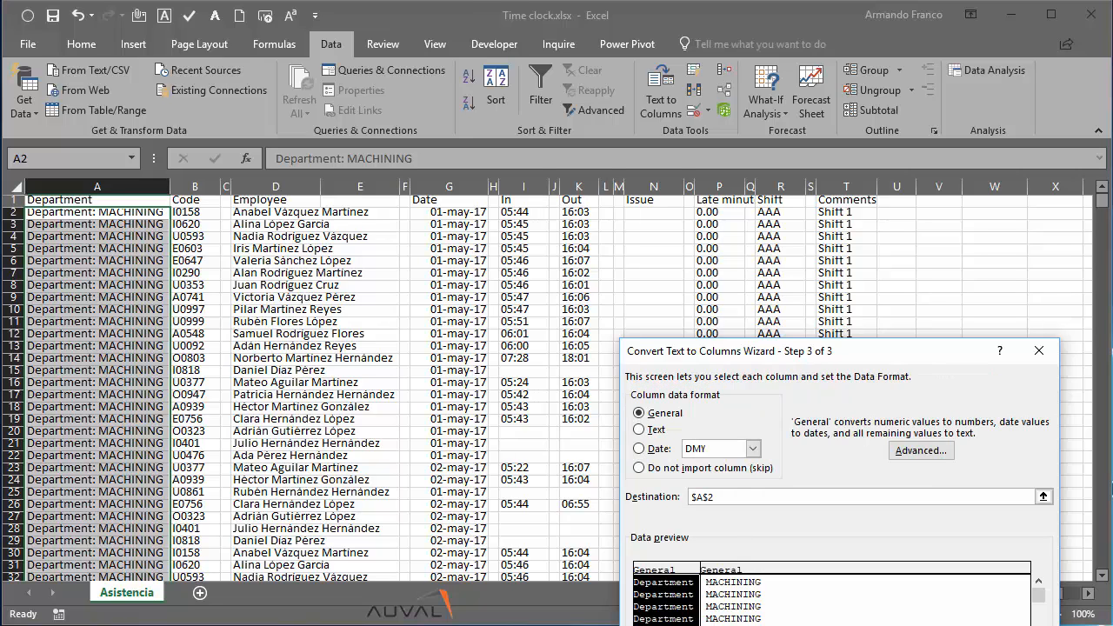
{"action": "left_click", "coordinate": [639, 468]}
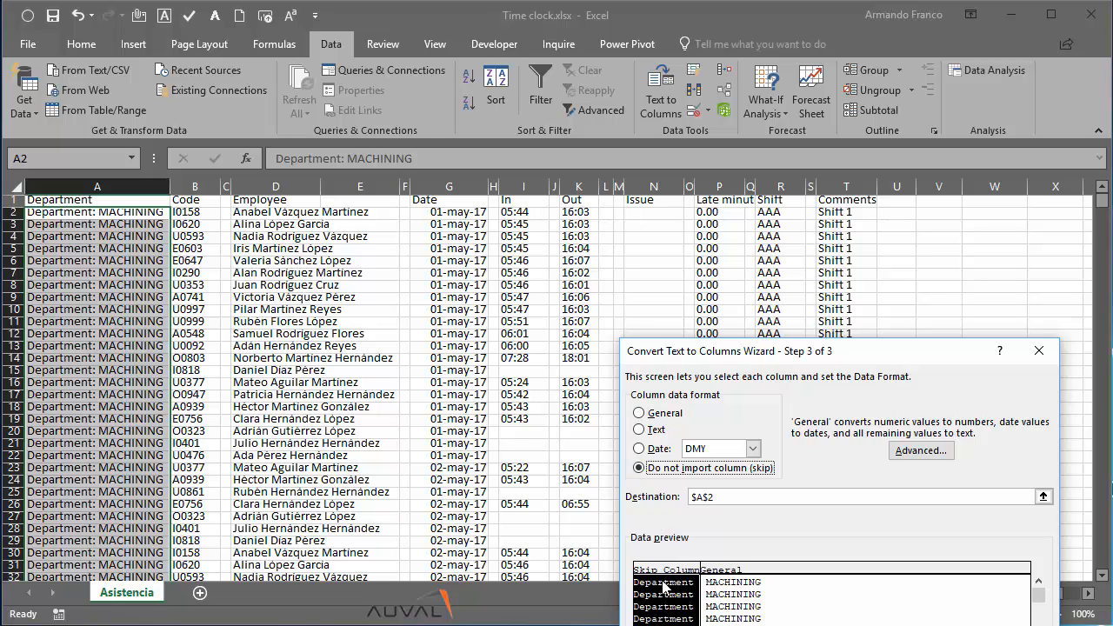
{"action": "key", "text": "Return"}
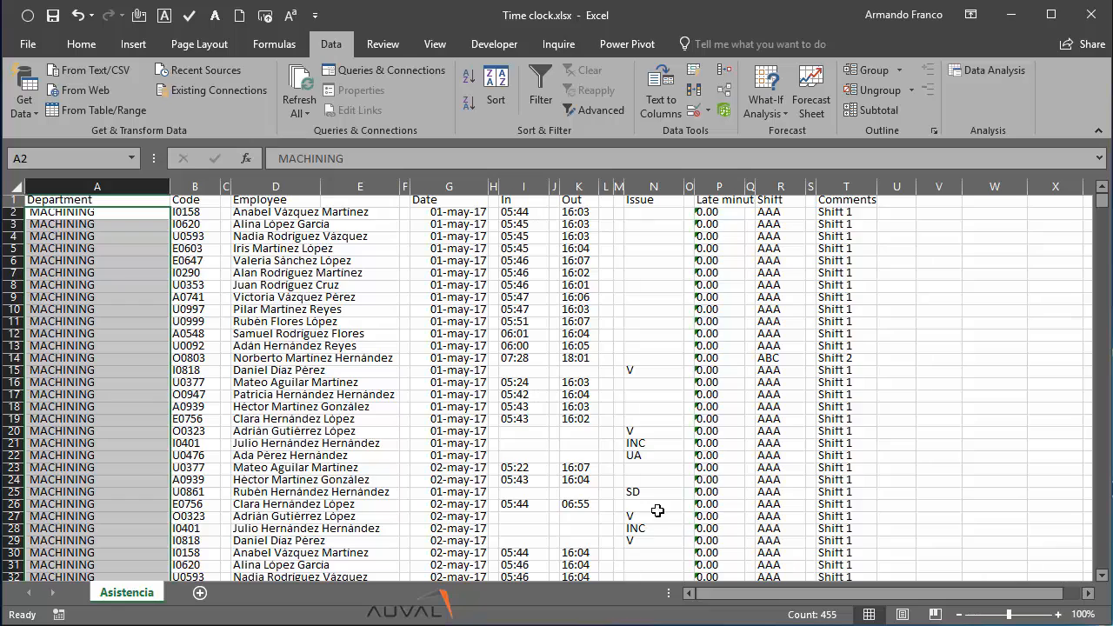
Look down the table for leftover repeated header rows, as far as the Employee cell in D87.
{"action": "left_click", "coordinate": [84, 202]}
{"action": "scroll", "coordinate": [255, 324], "scroll_direction": "down", "scroll_amount": 16}
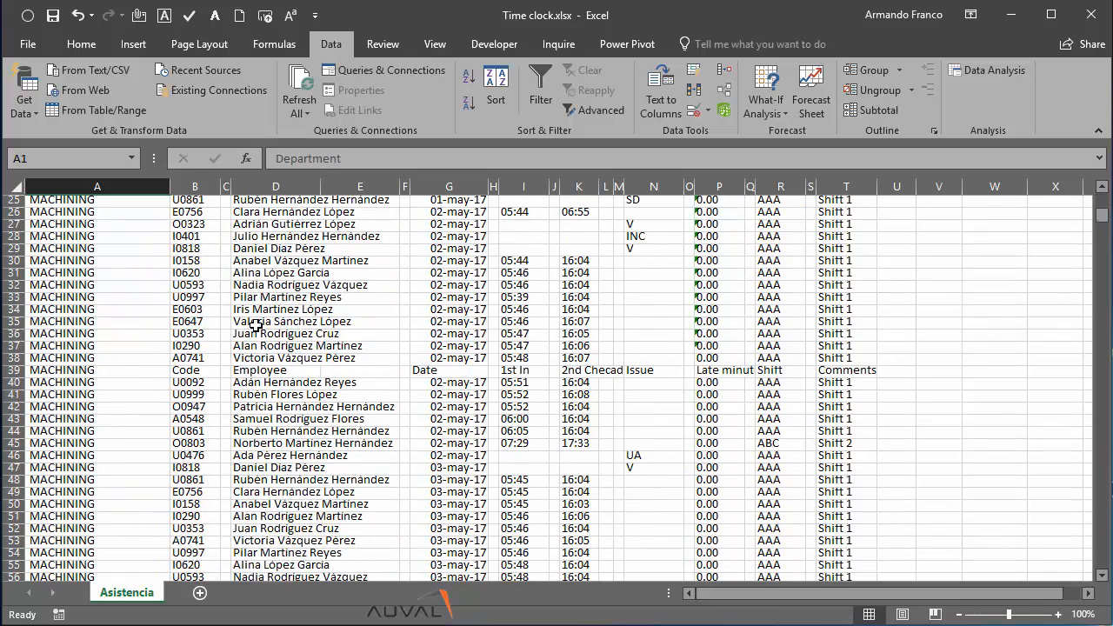
{"action": "scroll", "coordinate": [254, 324], "scroll_direction": "down", "scroll_amount": 9}
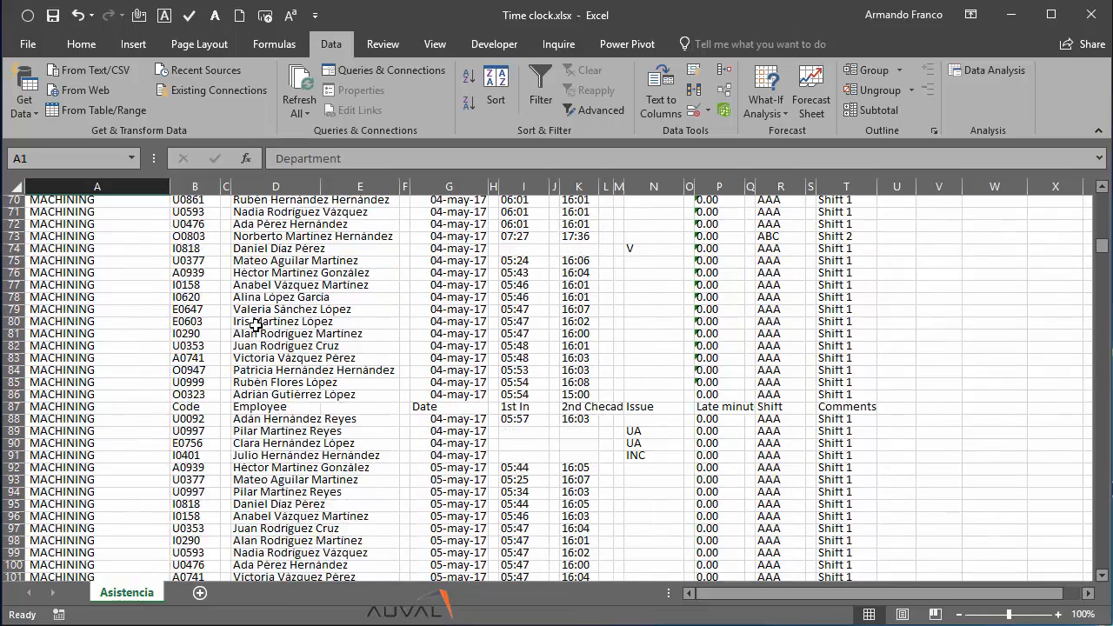
{"action": "left_click", "coordinate": [307, 337]}
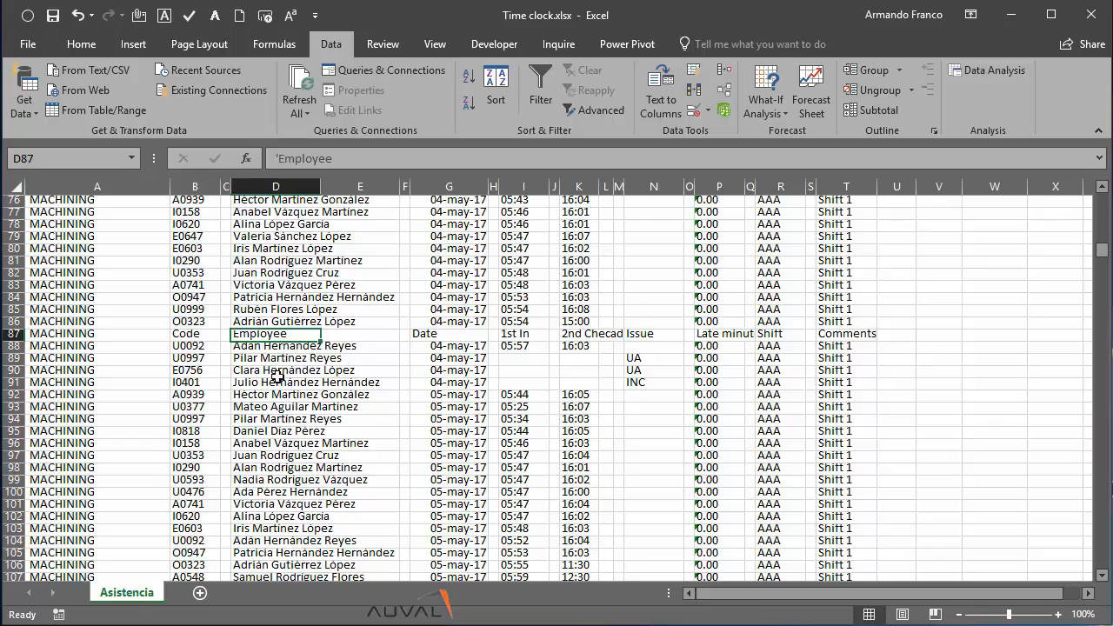
Look through more of the table below row 87 for repeated header rows, and return to cell A1.
{"action": "scroll", "coordinate": [276, 373], "scroll_direction": "down", "scroll_amount": 13}
{"action": "scroll", "coordinate": [278, 385], "scroll_direction": "down", "scroll_amount": 20}
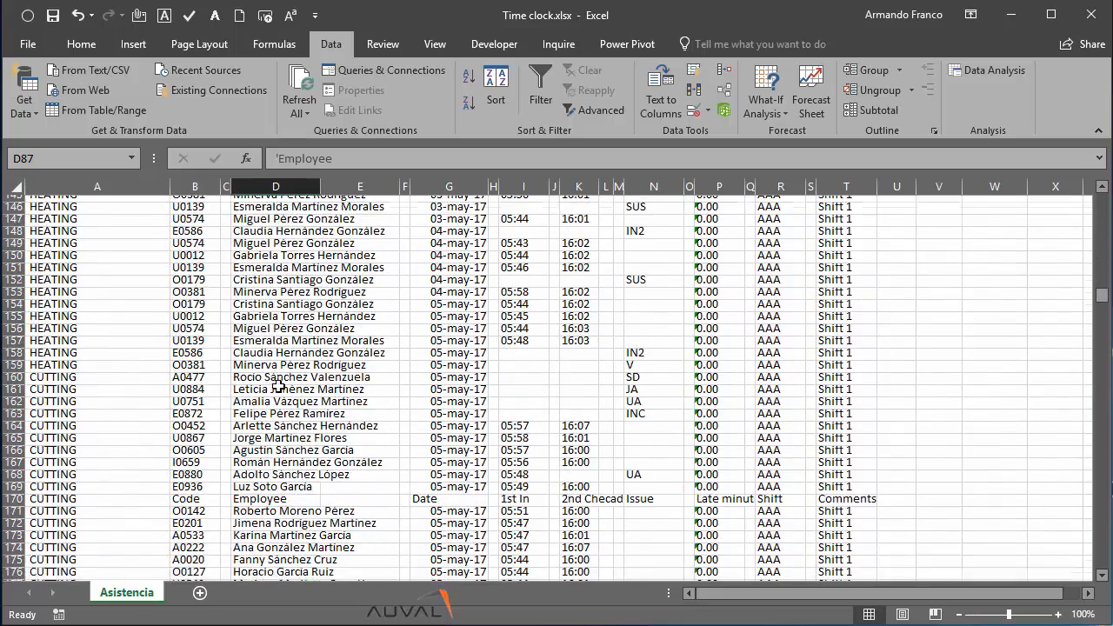
{"action": "key", "text": "ctrl+Home"}
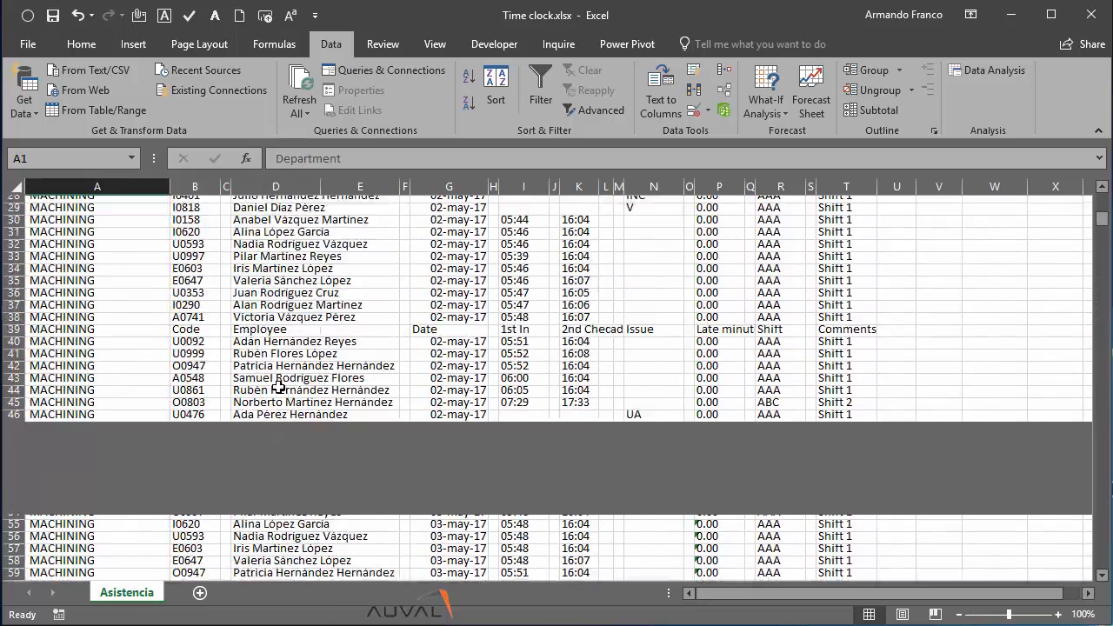
Try to apply filters across all the header columns from A1, and remove the filters again.
{"action": "key", "text": "ctrl+shift+l"}
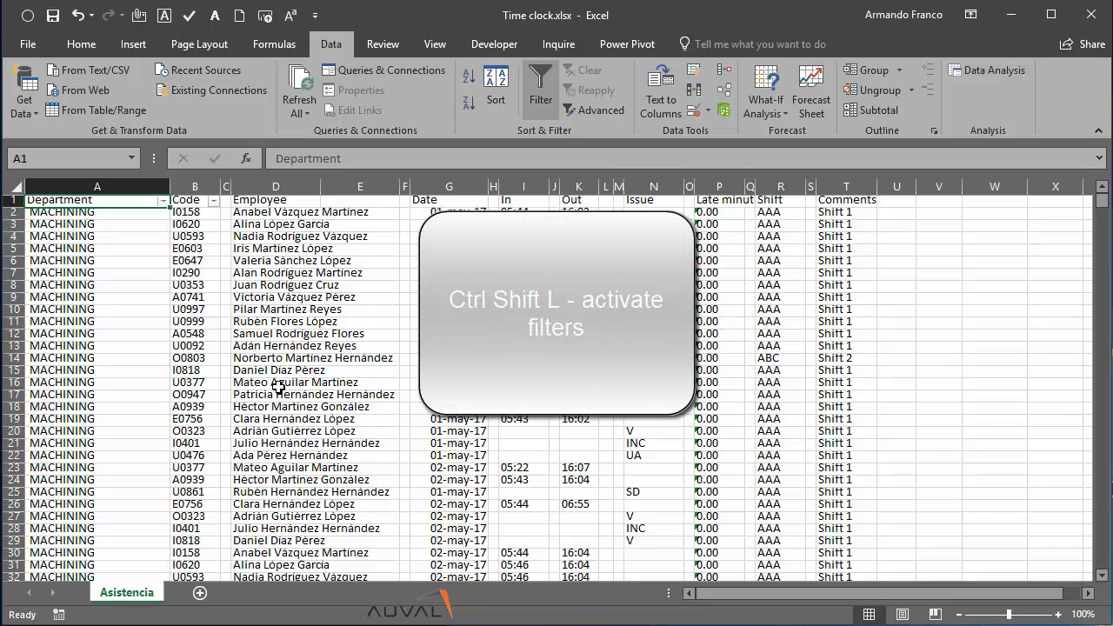
{"action": "left_click", "coordinate": [294, 200]}
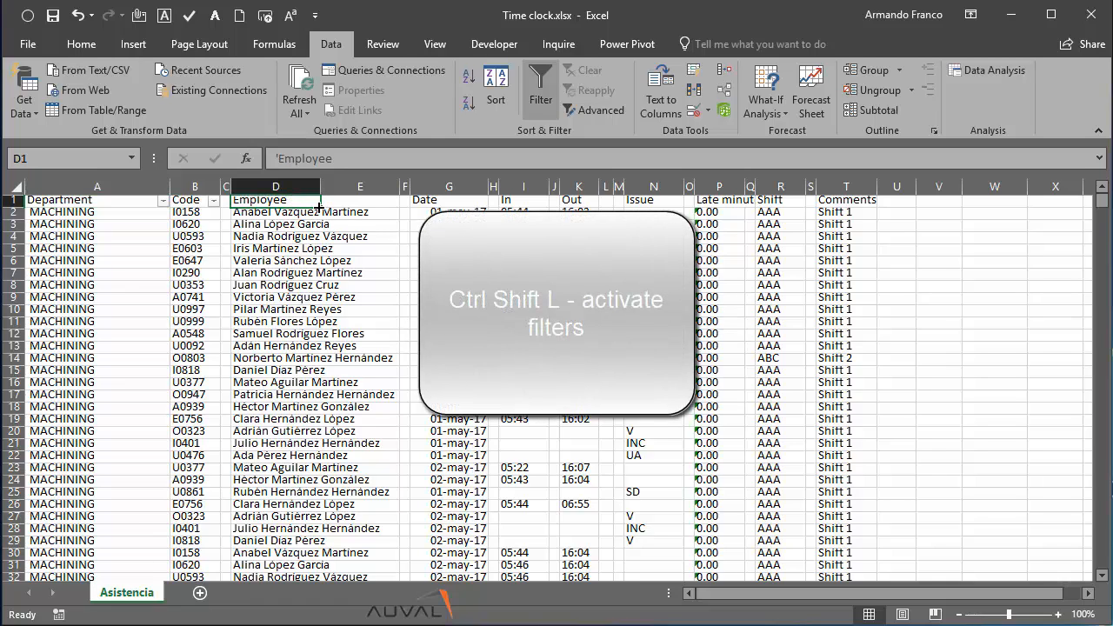
{"action": "left_click", "coordinate": [104, 201]}
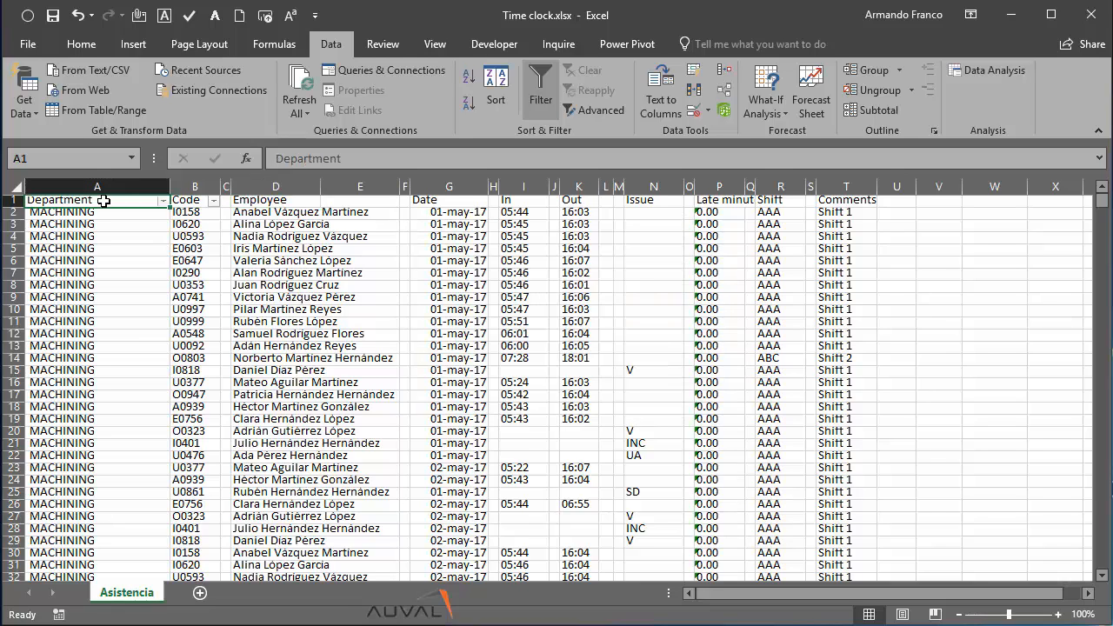
{"action": "key", "text": "ctrl+shift+l"}
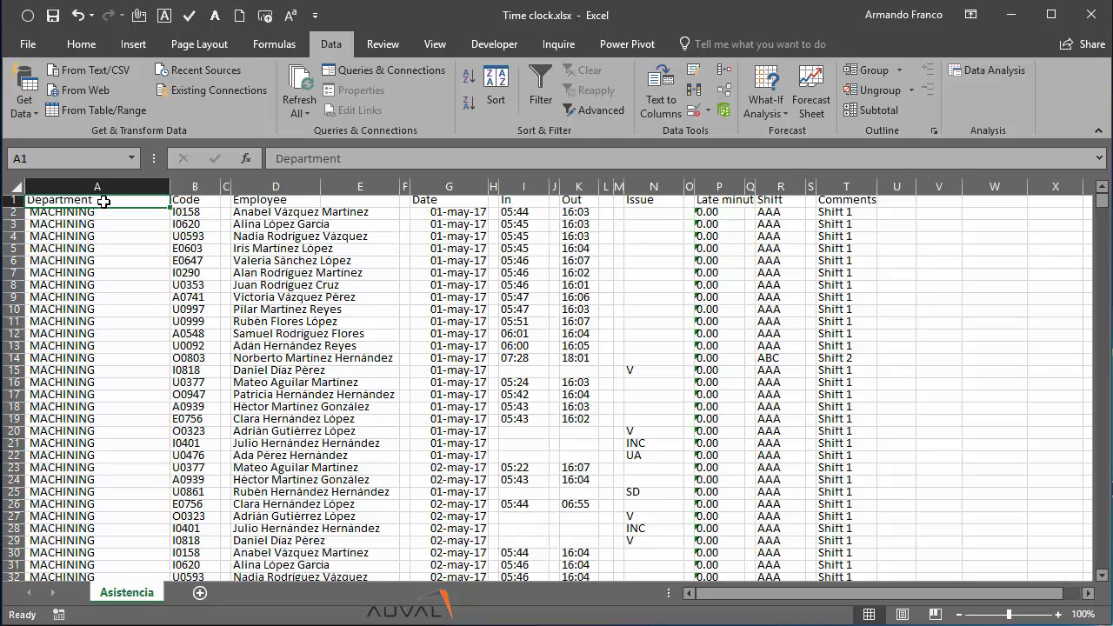
{"action": "key", "text": "ctrl+shift+l"}
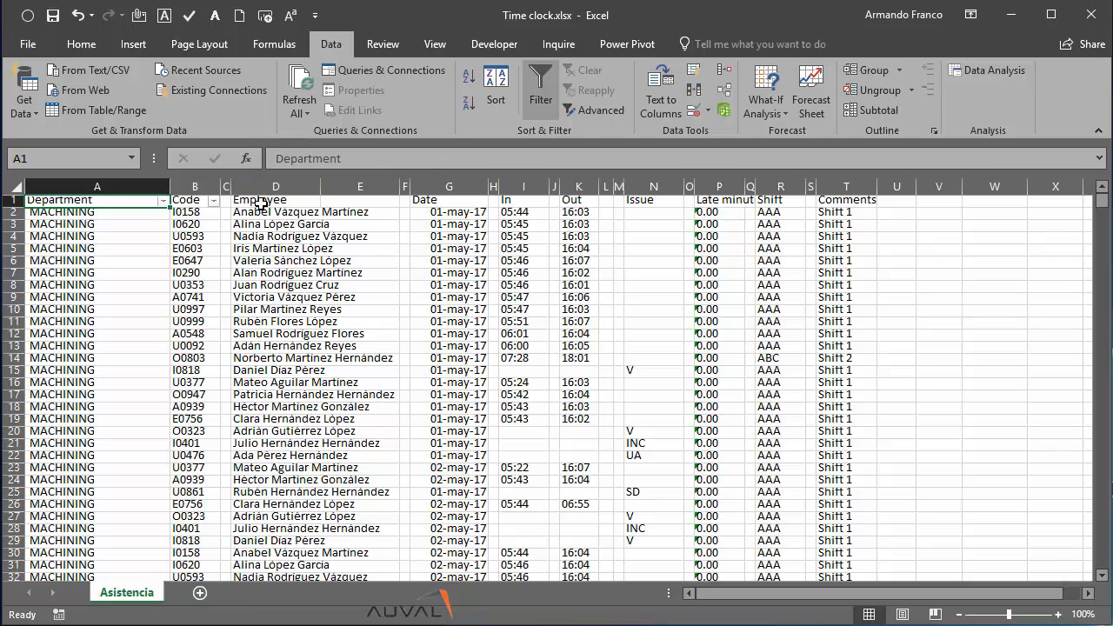
{"action": "key", "text": "ctrl+shift+l"}
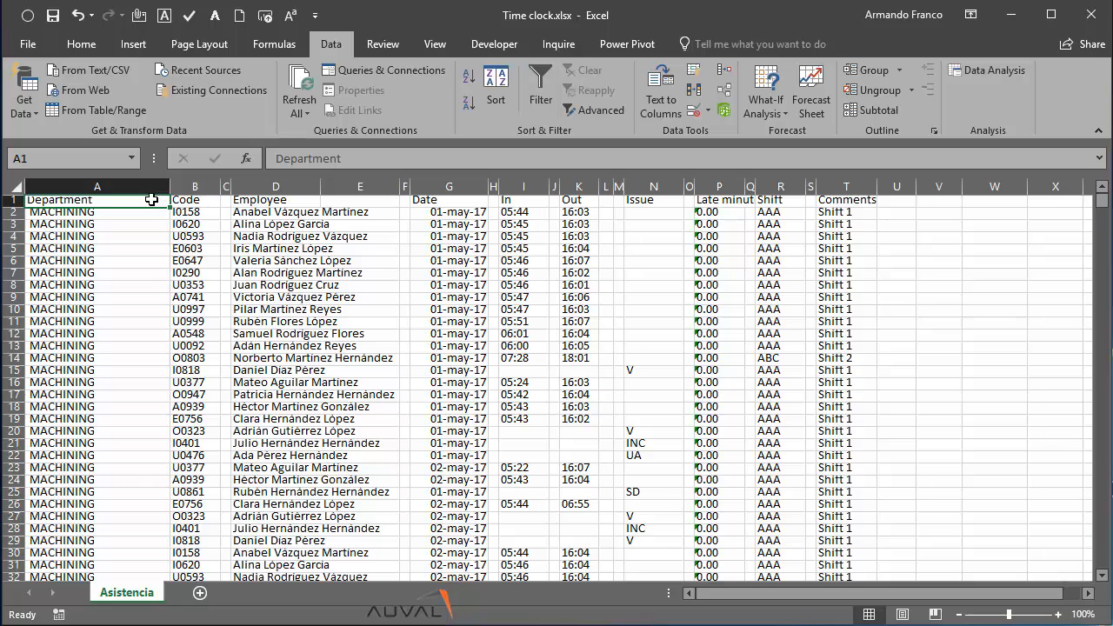
Autofit the column widths of the whole sheet and widen the narrow blank columns so they can be selected easily.
{"action": "left_click", "coordinate": [224, 189]}
{"action": "left_click_drag", "start_coordinate": [405, 188], "coordinate": [379, 188]}
{"action": "left_click", "coordinate": [102, 263]}
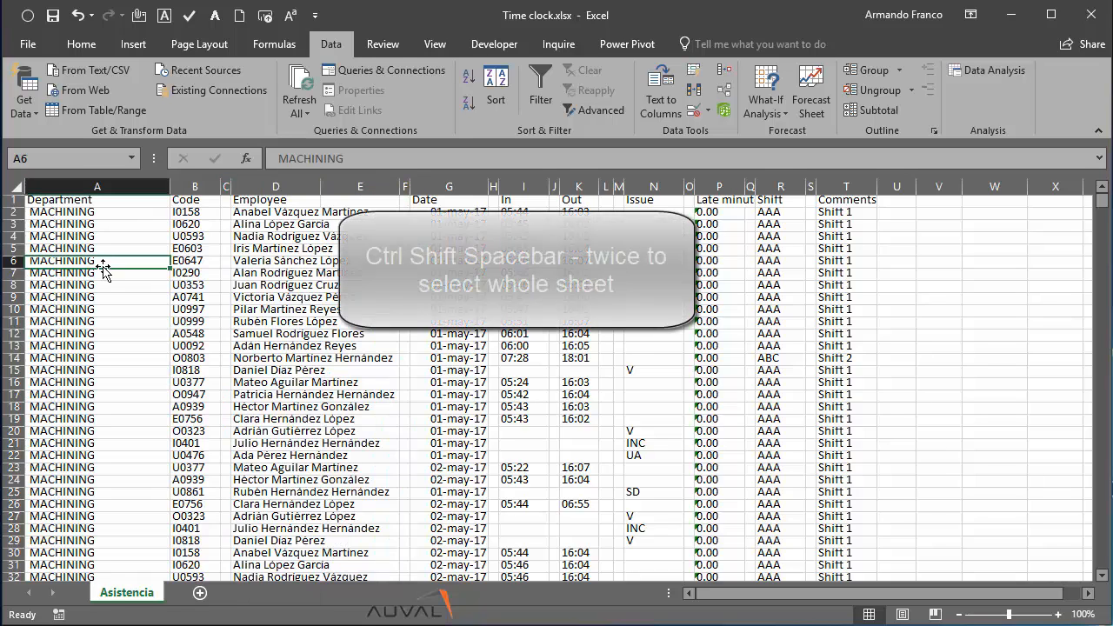
{"action": "key", "text": "ctrl+shift+space"}
{"action": "key", "text": "ctrl+shift+space"}
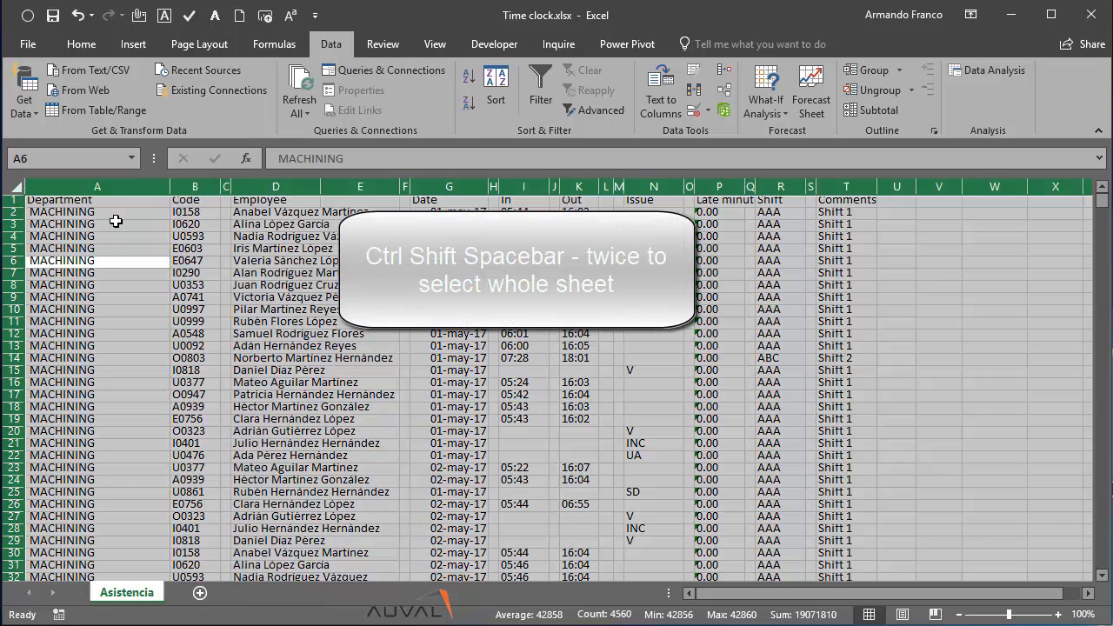
{"action": "double_click", "coordinate": [165, 187]}
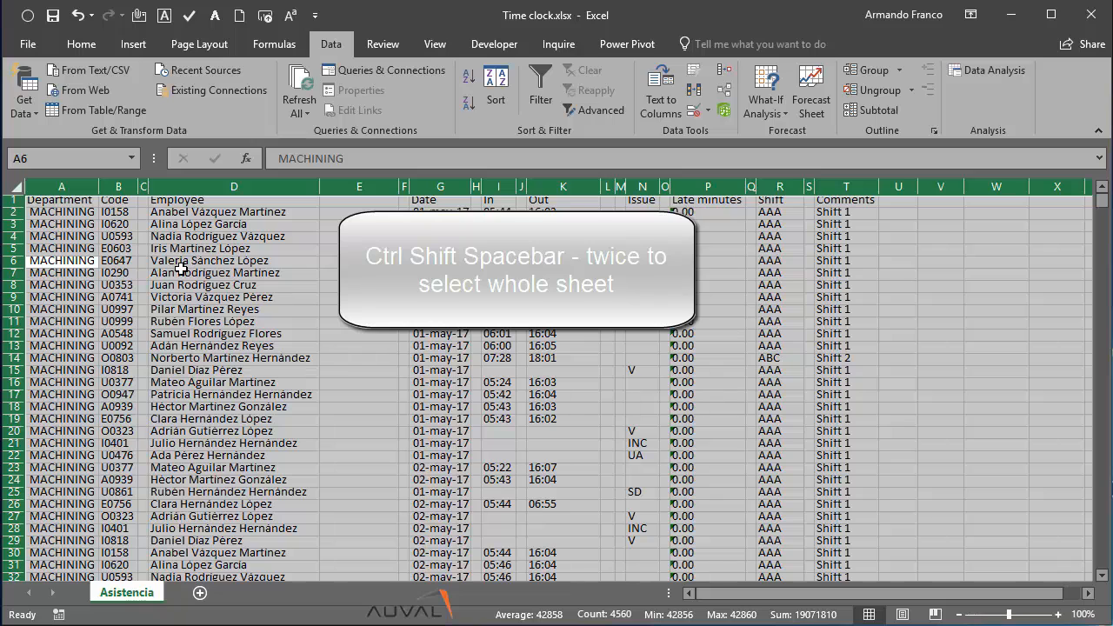
{"action": "left_click_drag", "start_coordinate": [149, 187], "coordinate": [296, 191]}
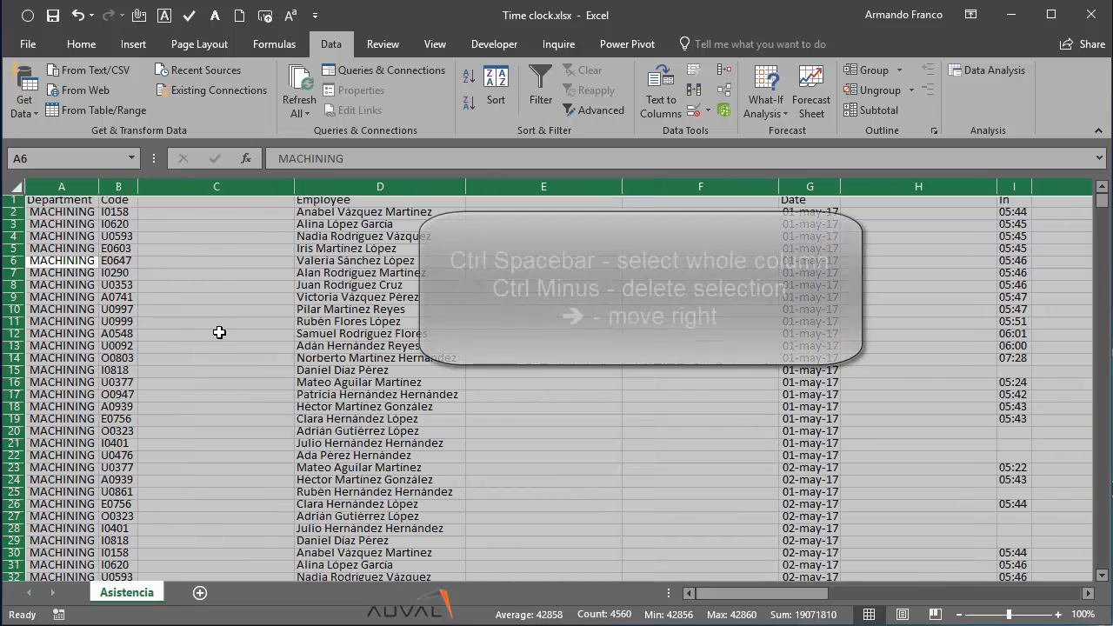
Delete the blank column C between Code and Employee.
{"action": "left_click", "coordinate": [214, 289]}
{"action": "key", "text": "ctrl+space"}
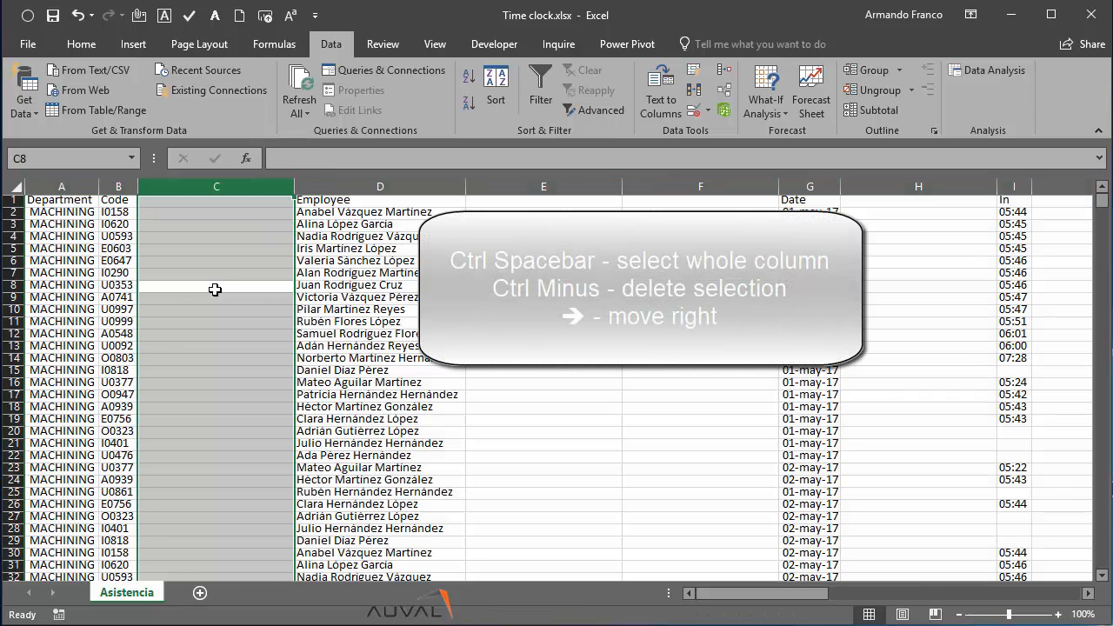
{"action": "key", "text": "ctrl+minus"}
{"action": "key", "text": "Right"}
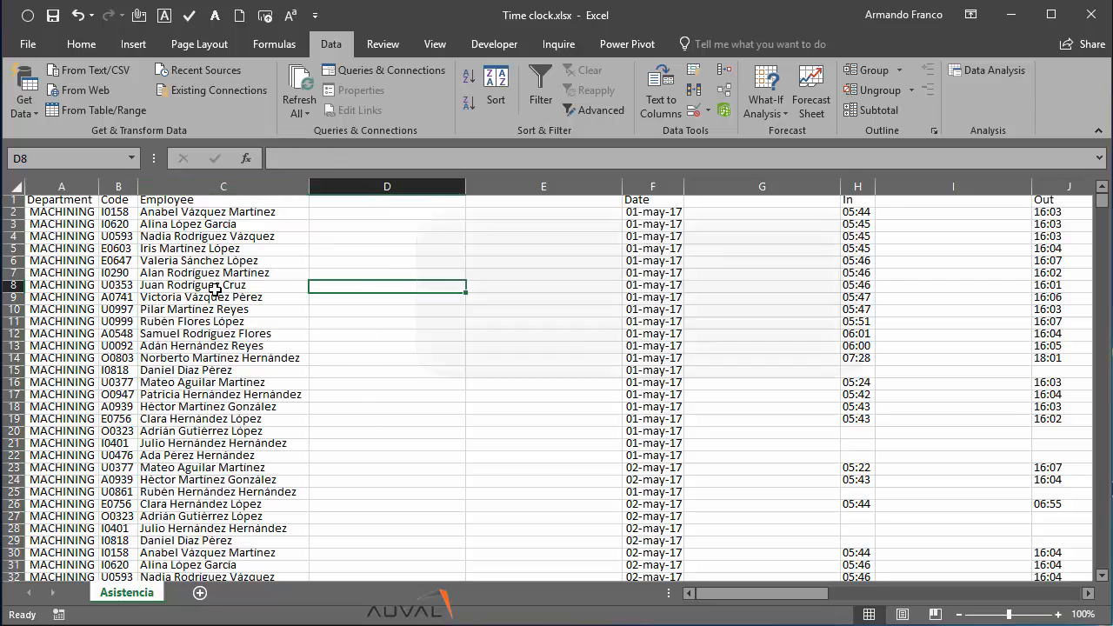
Delete the two blank columns between Employee and Date, and the single blank columns before In and Out.
{"action": "key", "text": "shift+Right"}
{"action": "key", "text": "ctrl+space"}
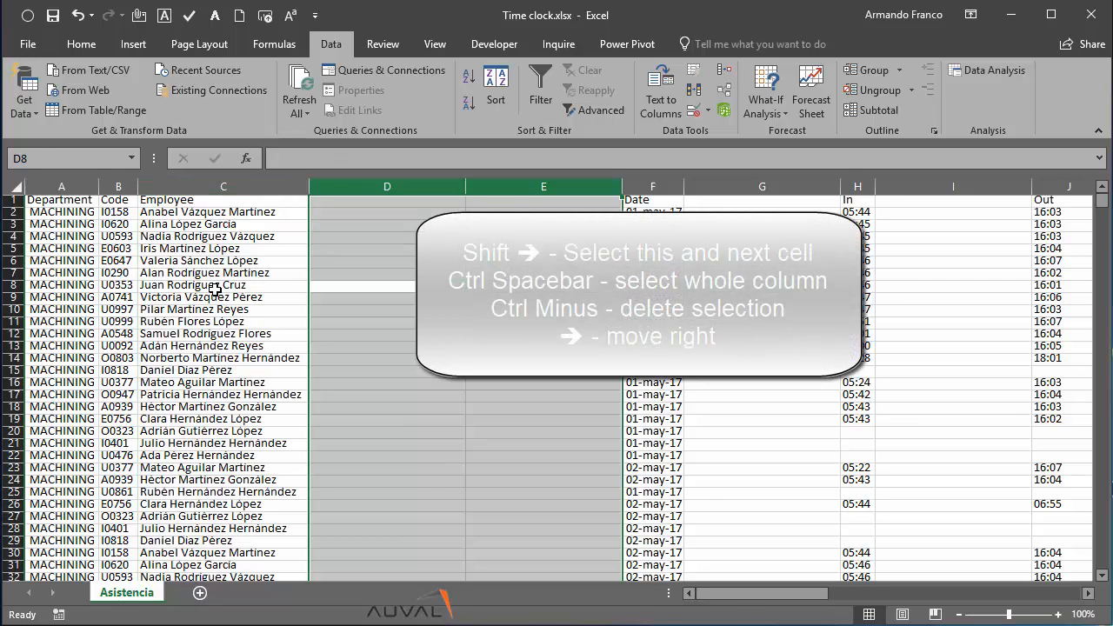
{"action": "key", "text": "ctrl+minus"}
{"action": "key", "text": "Right"}
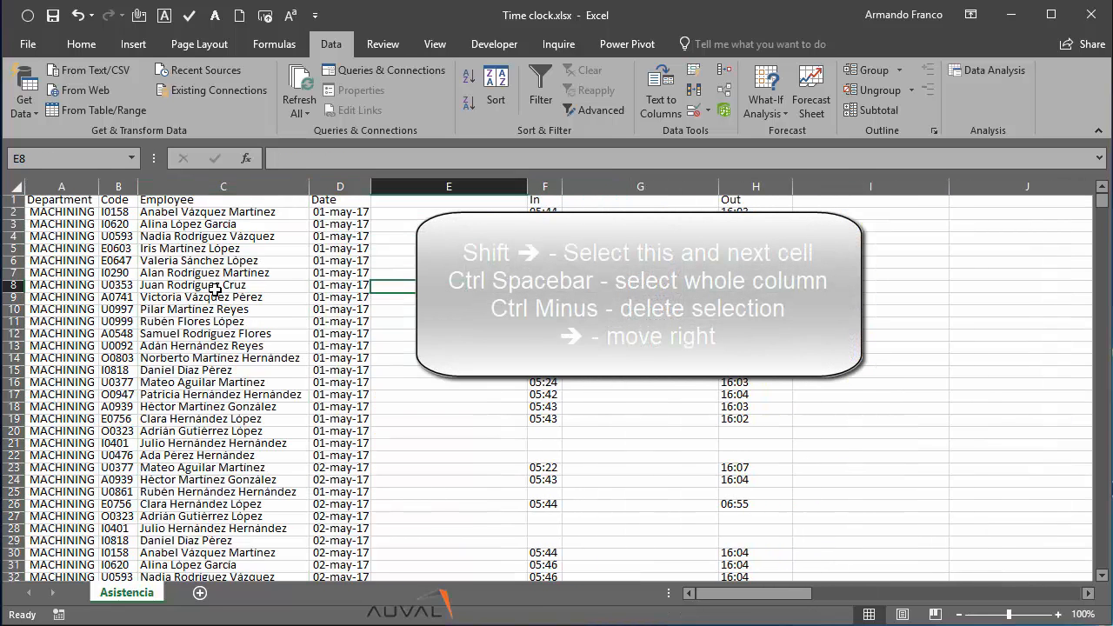
{"action": "key", "text": "ctrl+space"}
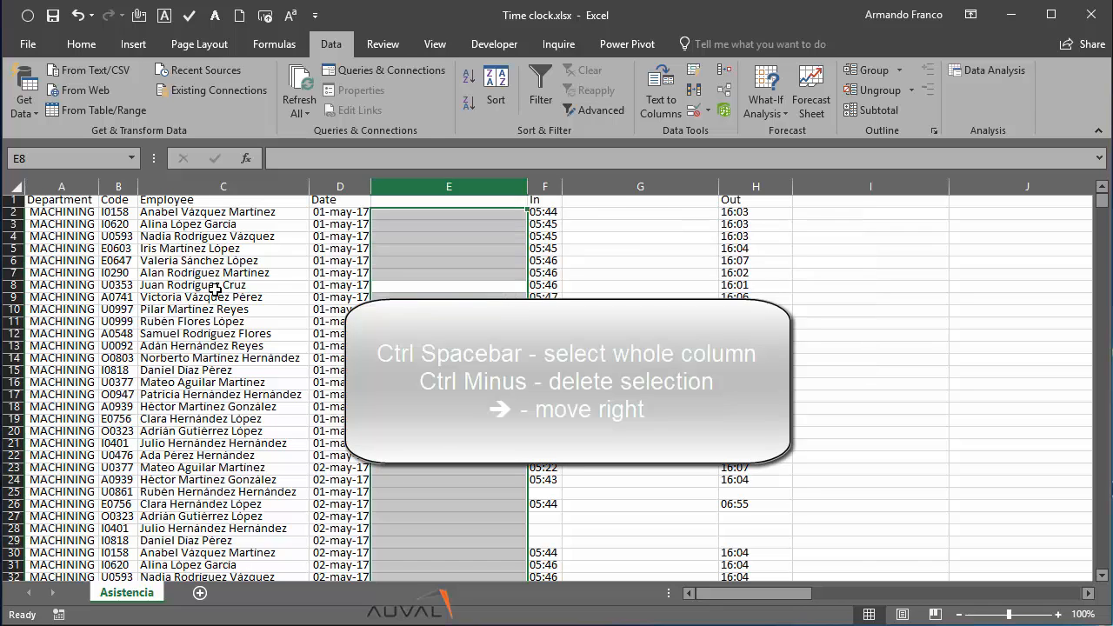
{"action": "key", "text": "ctrl+minus"}
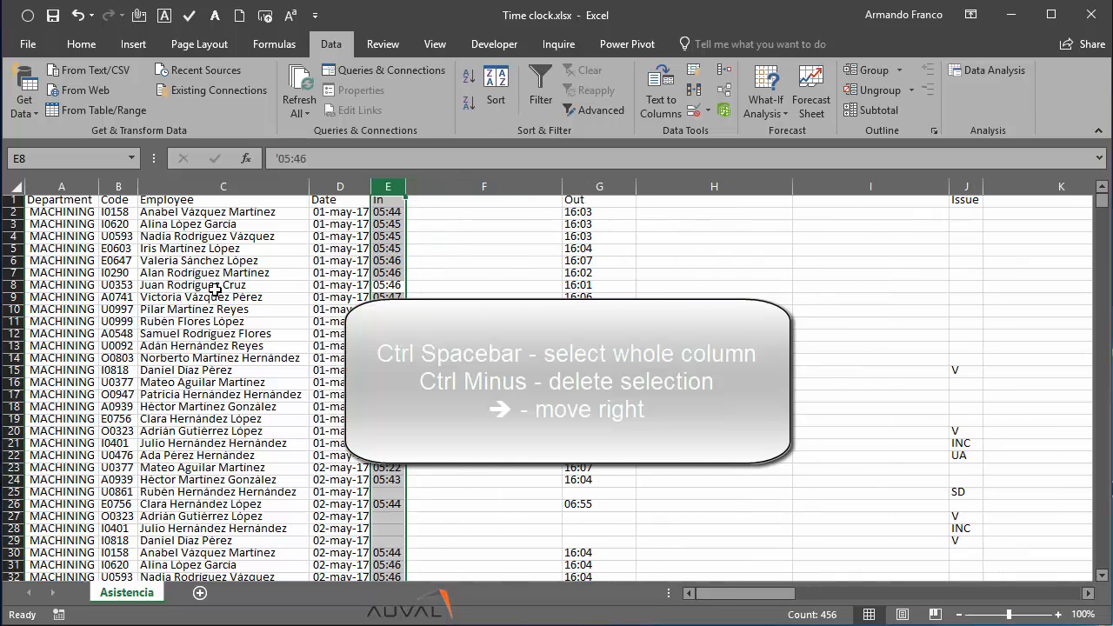
{"action": "key", "text": "Right"}
{"action": "key", "text": "ctrl+space"}
{"action": "key", "text": "ctrl+minus"}
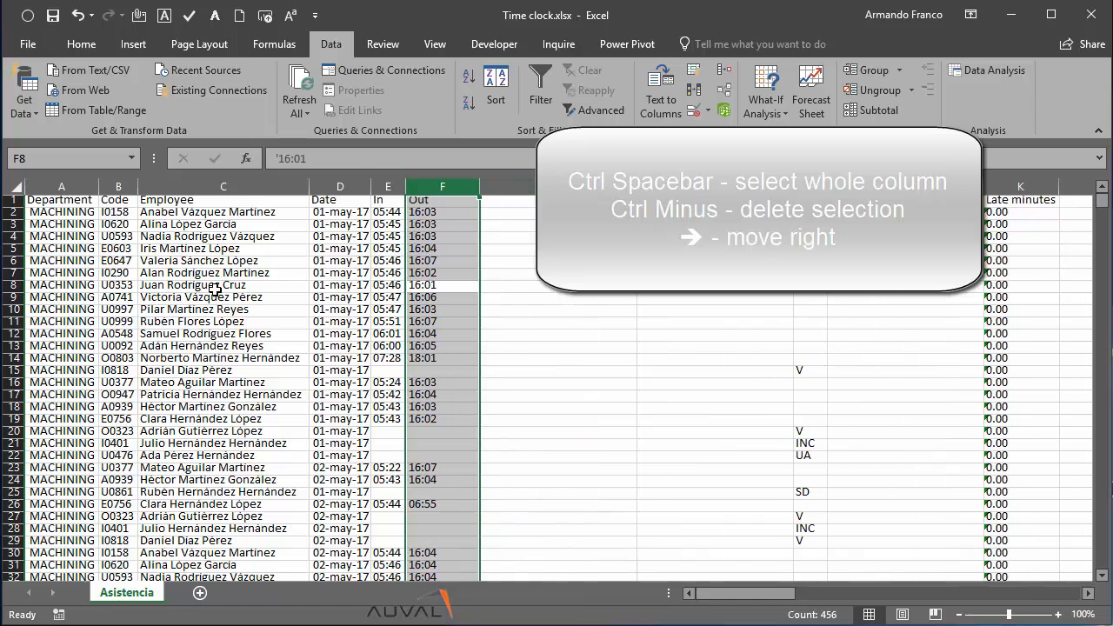
Delete blank columns D:E after Employee, and the blank columns E and F directly preceding In and Out.
{"action": "key", "text": "Right"}
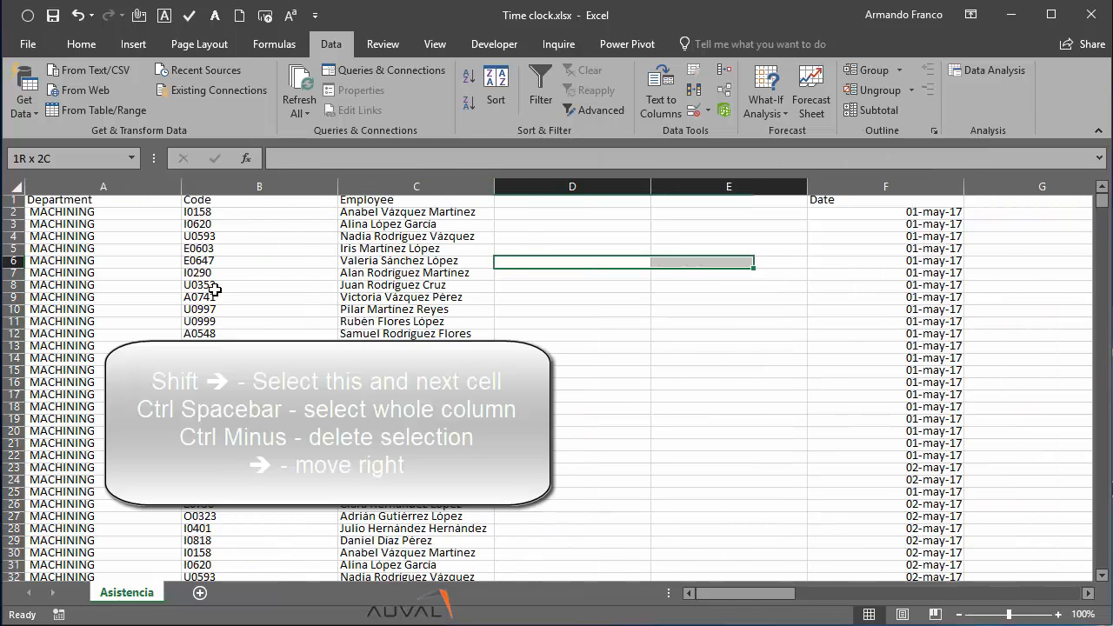
{"action": "key", "text": "ctrl+space"}
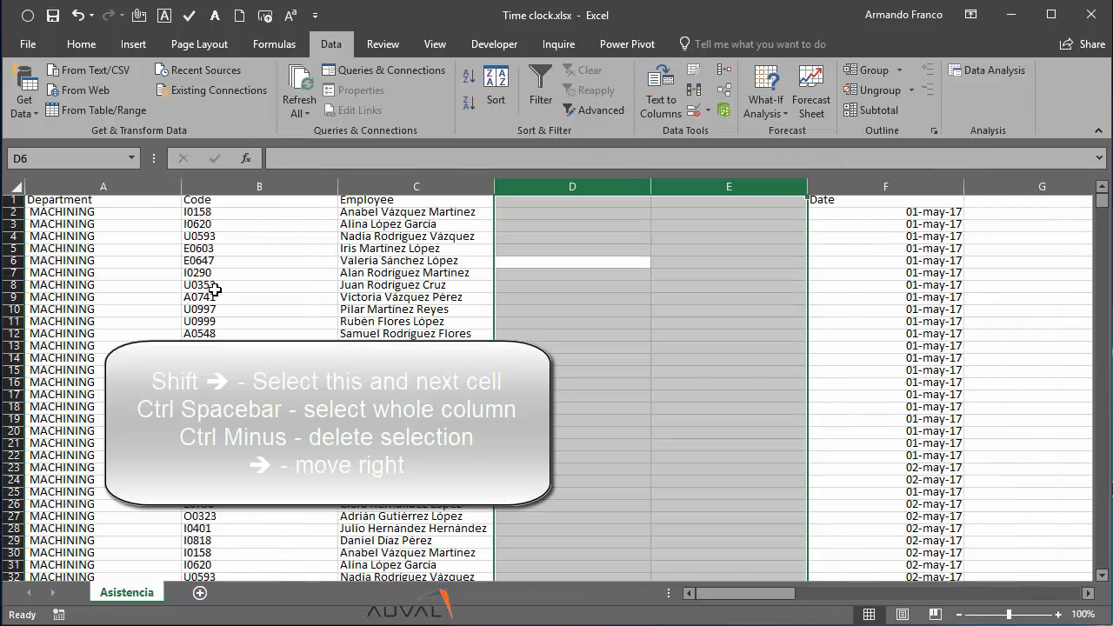
{"action": "key", "text": "ctrl+minus"}
{"action": "key", "text": "Right"}
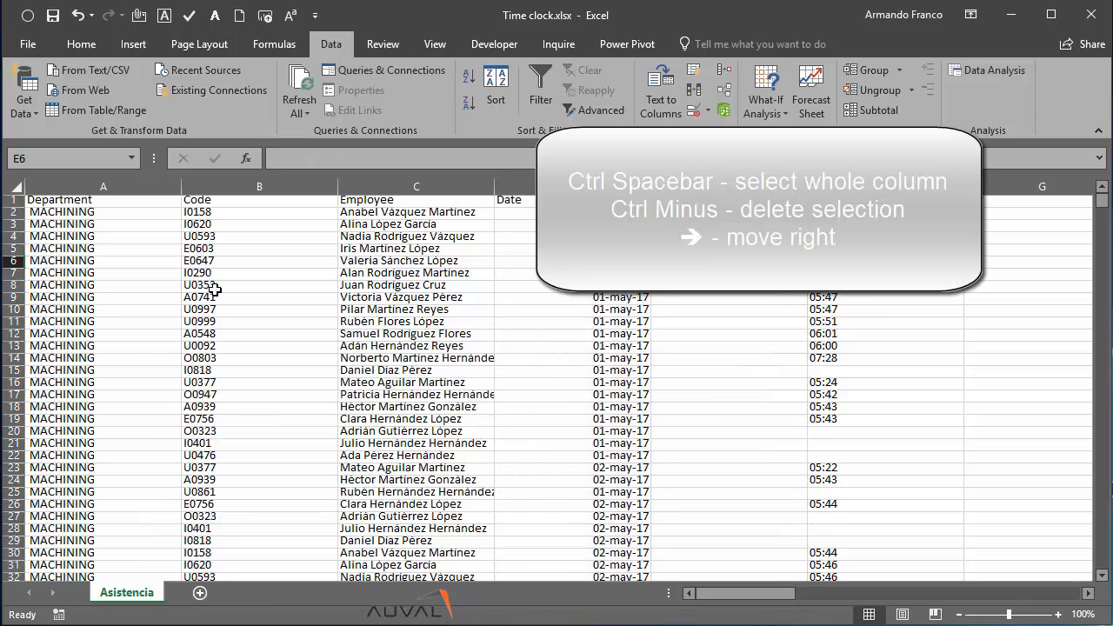
{"action": "key", "text": "ctrl+space"}
{"action": "key", "text": "ctrl+minus"}
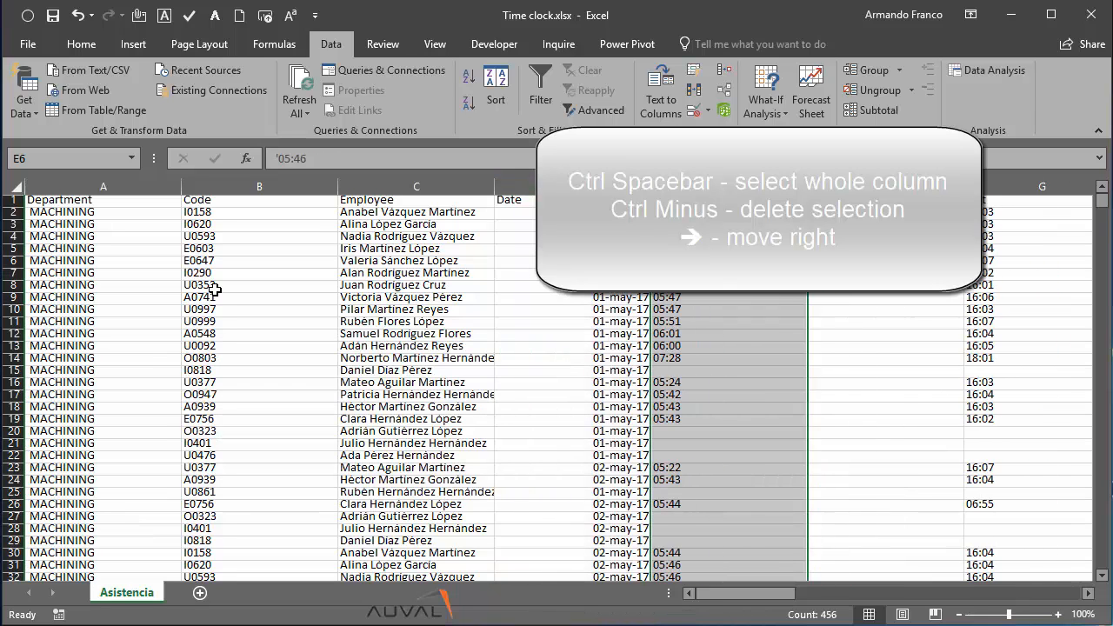
{"action": "key", "text": "Right"}
{"action": "key", "text": "ctrl+space"}
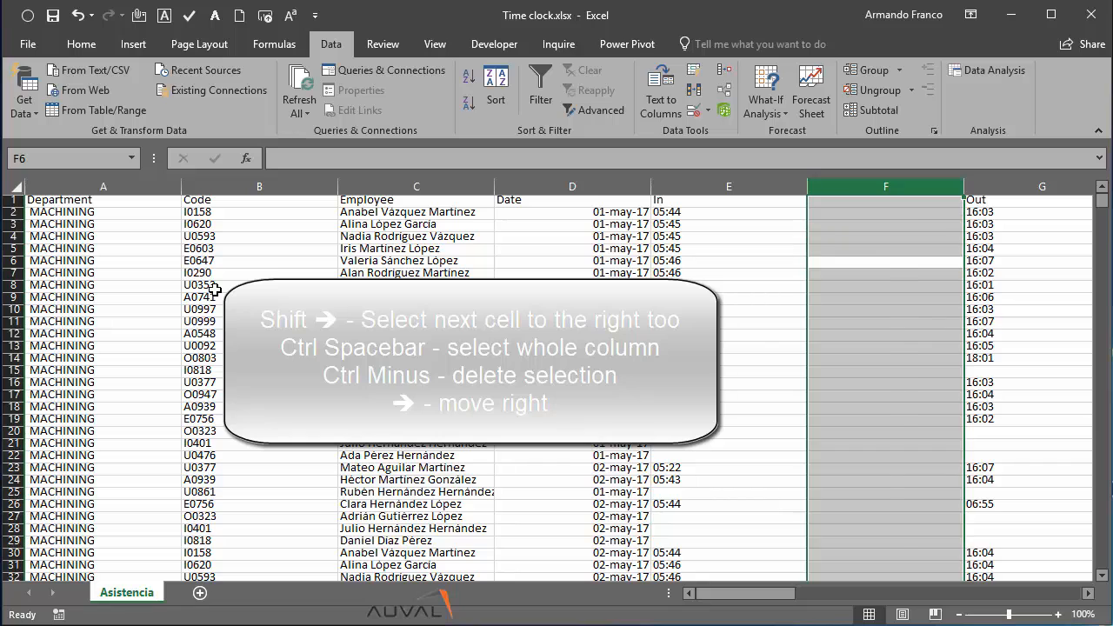
{"action": "key", "text": "Right"}
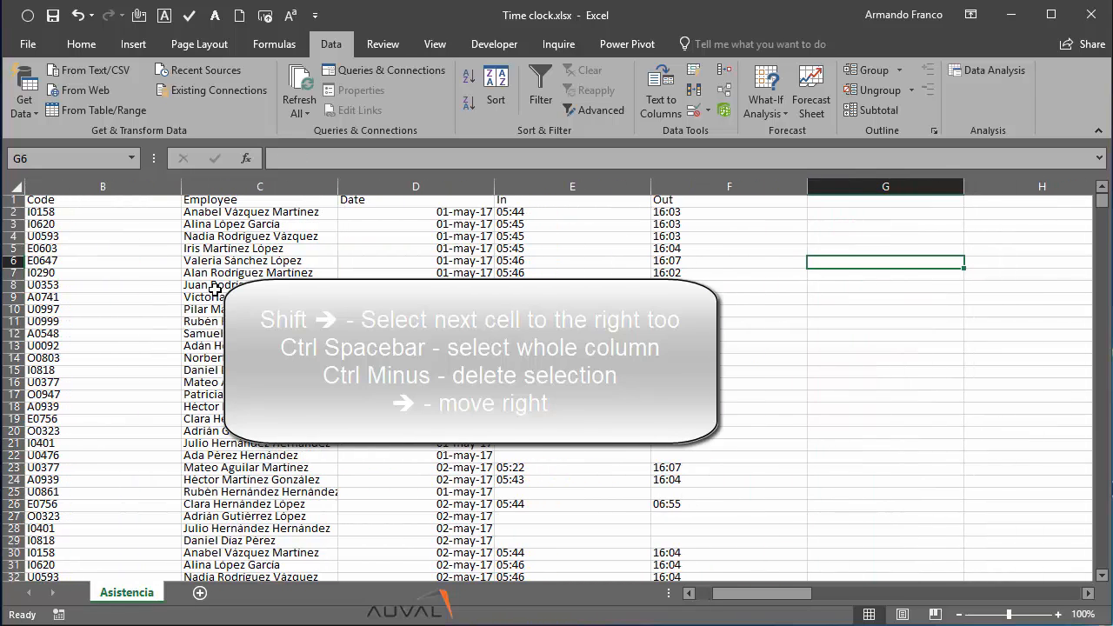
Delete the blank columns G:H before Issue and the blank column H before Late minutes.
{"action": "key", "text": "shift+Right"}
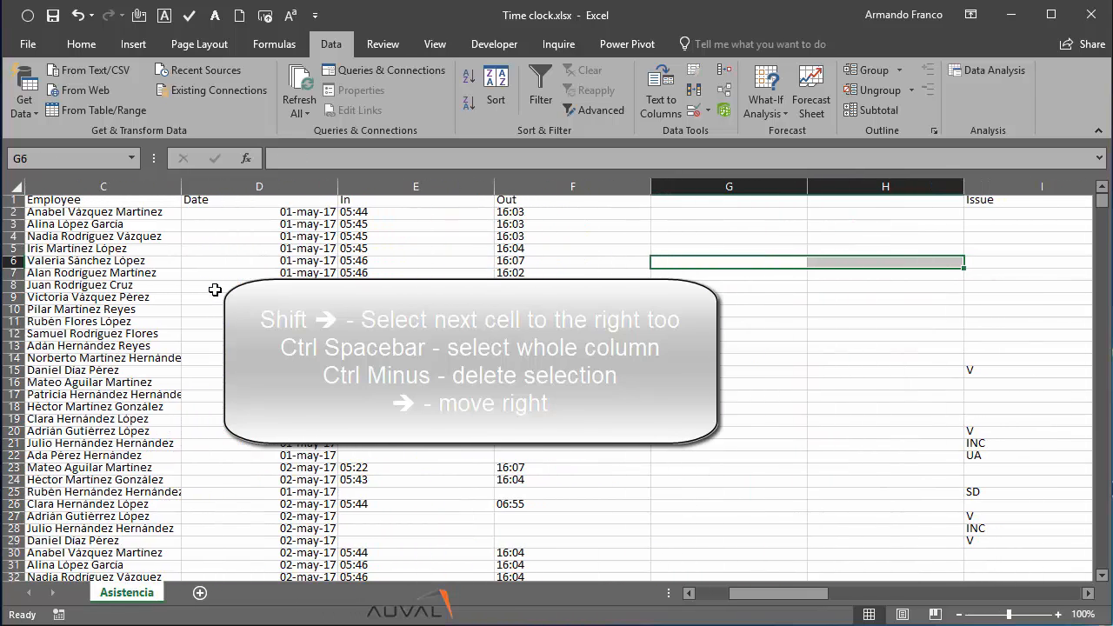
{"action": "key", "text": "ctrl+space"}
{"action": "key", "text": "ctrl+minus"}
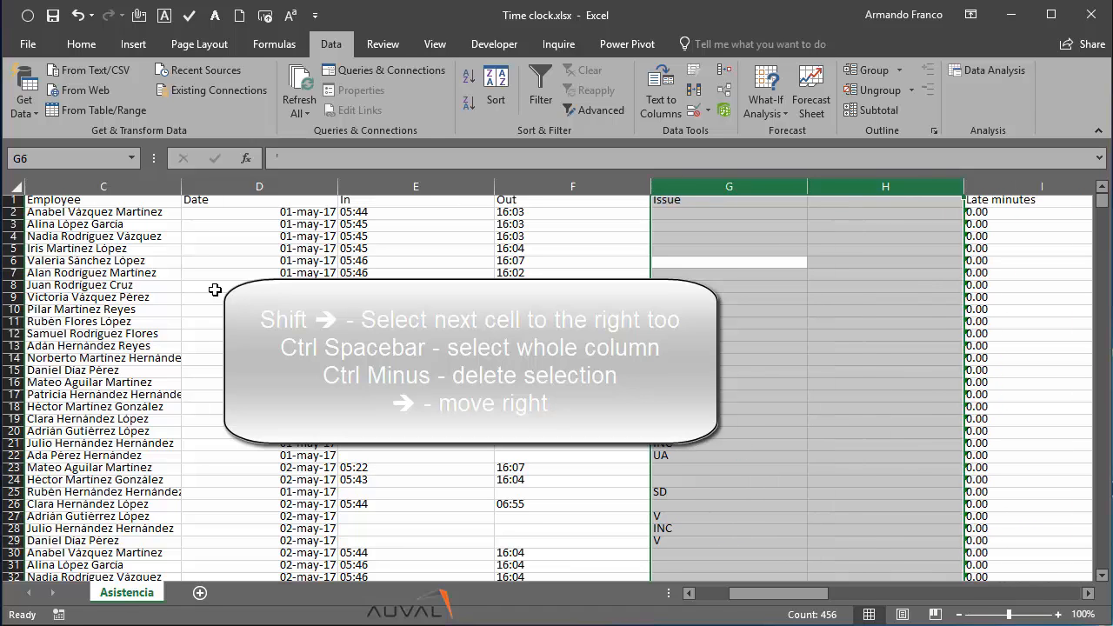
{"action": "key", "text": "Right"}
{"action": "key", "text": "ctrl+space"}
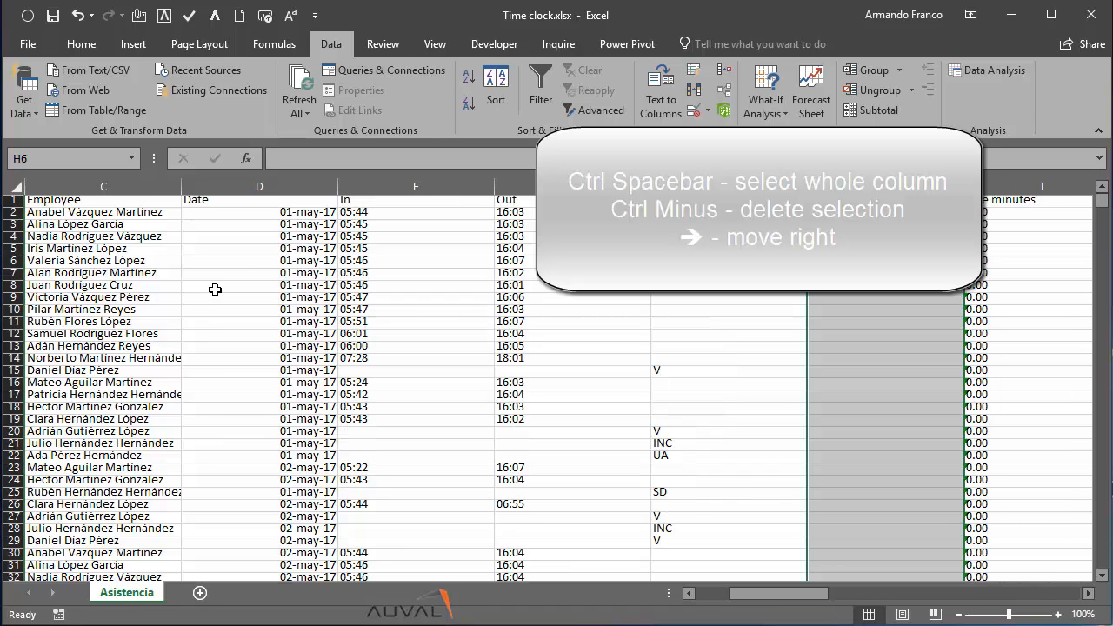
{"action": "key", "text": "ctrl+minus"}
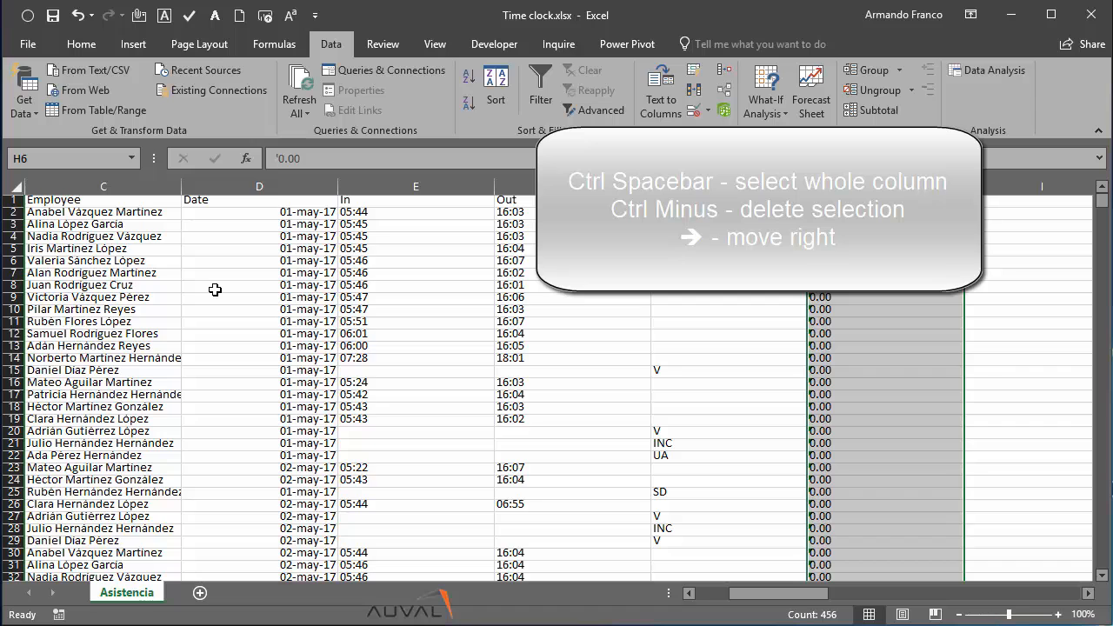
Delete the blank column I before Shift and the blank column J before Comments, and return to cell A1.
{"action": "key", "text": "Right"}
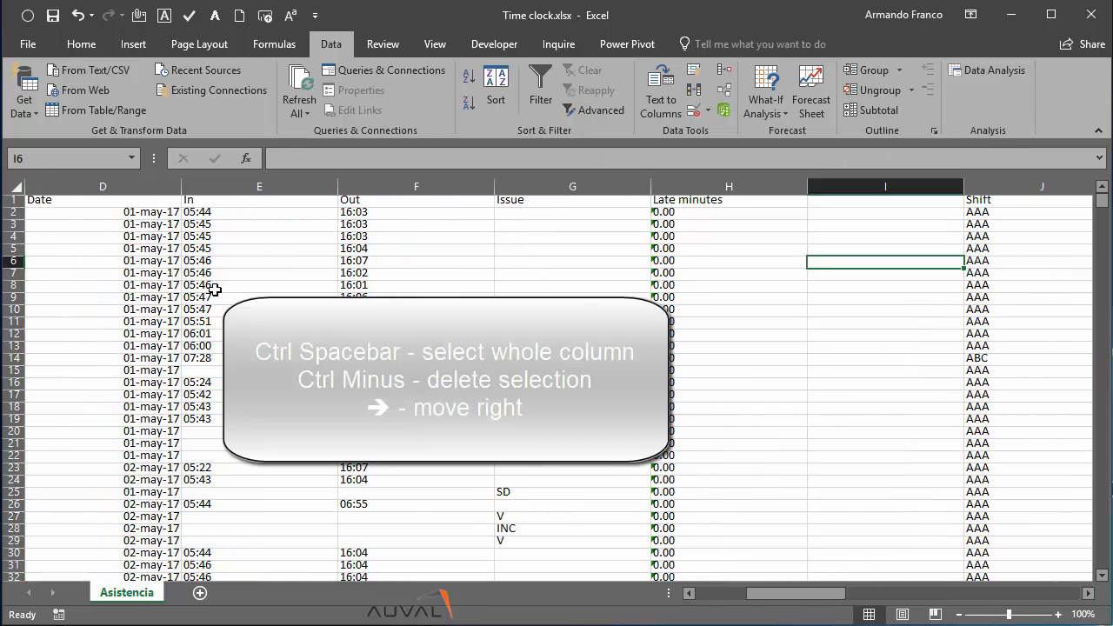
{"action": "key", "text": "ctrl+space"}
{"action": "key", "text": "ctrl+minus"}
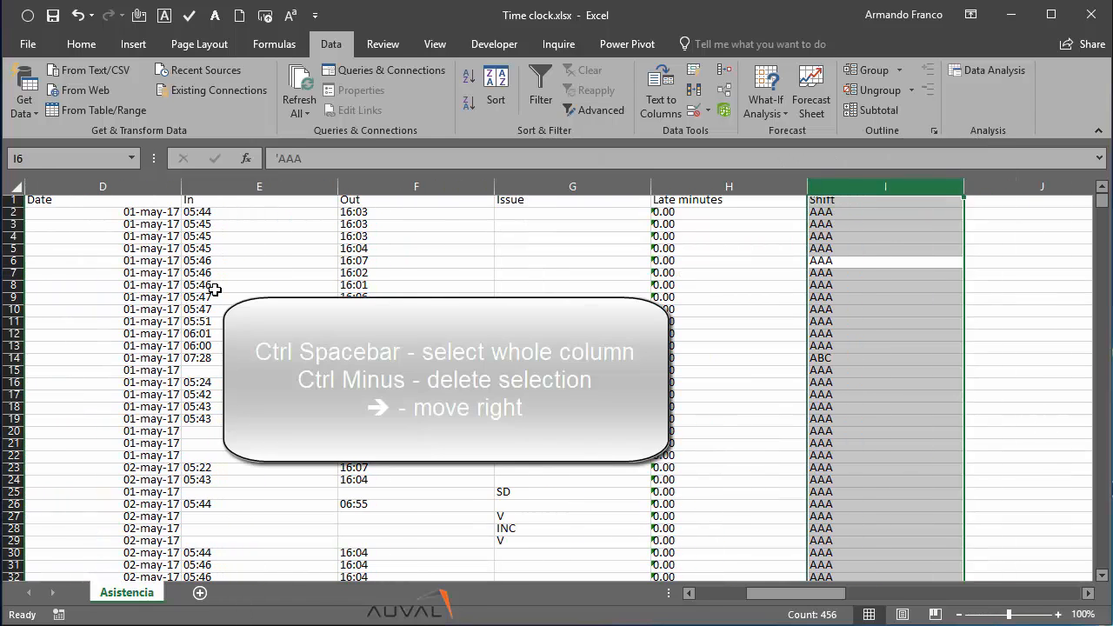
{"action": "key", "text": "Right"}
{"action": "key", "text": "ctrl+space"}
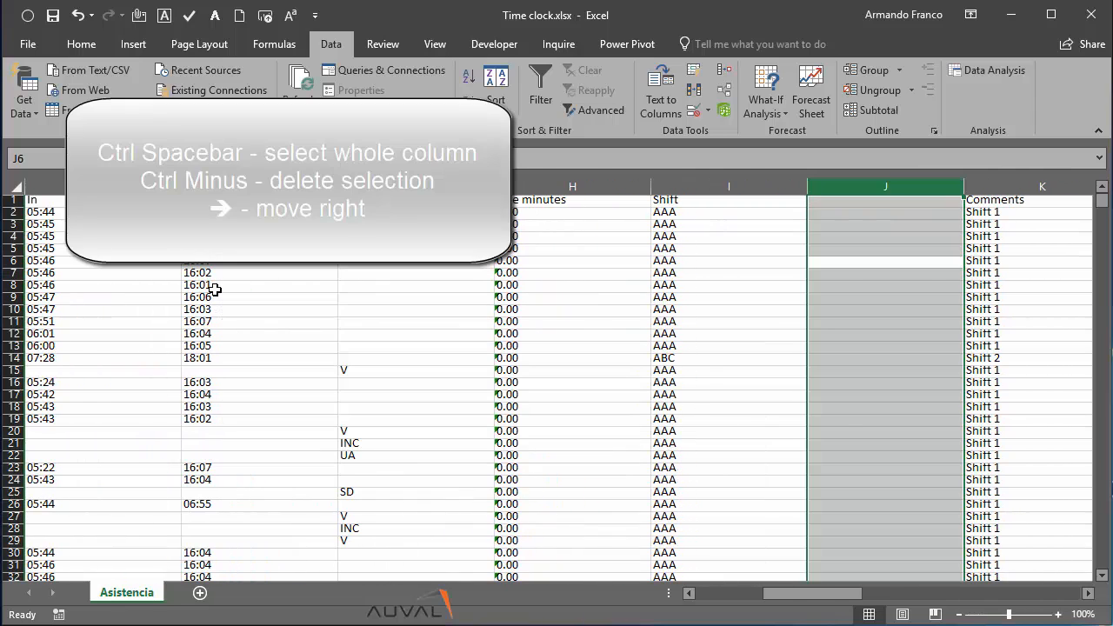
{"action": "key", "text": "Right"}
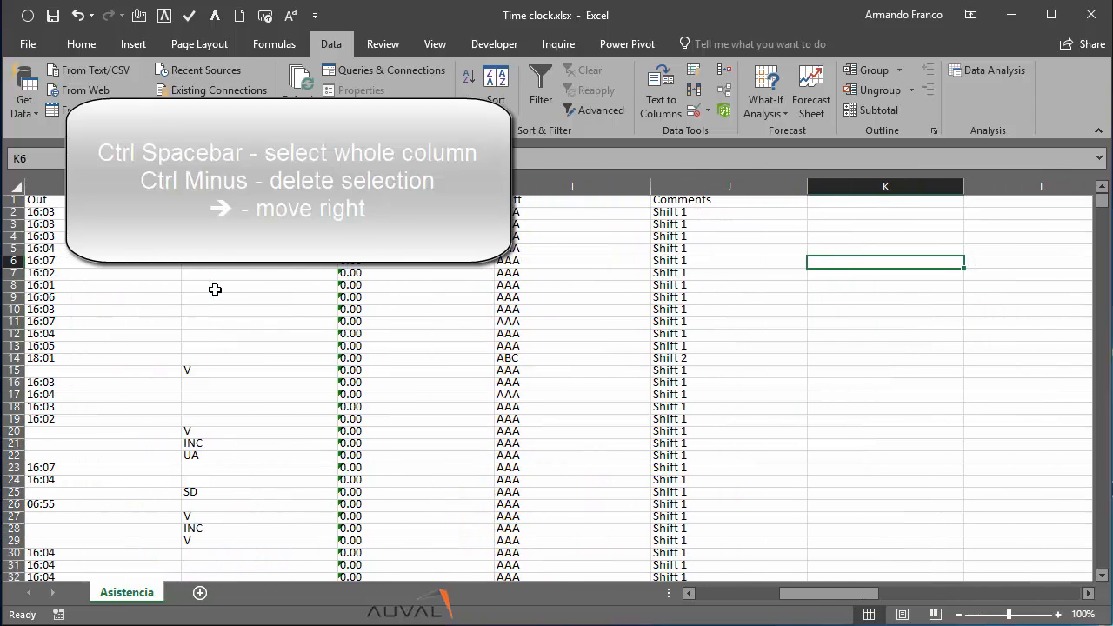
{"action": "key", "text": "ctrl+space"}
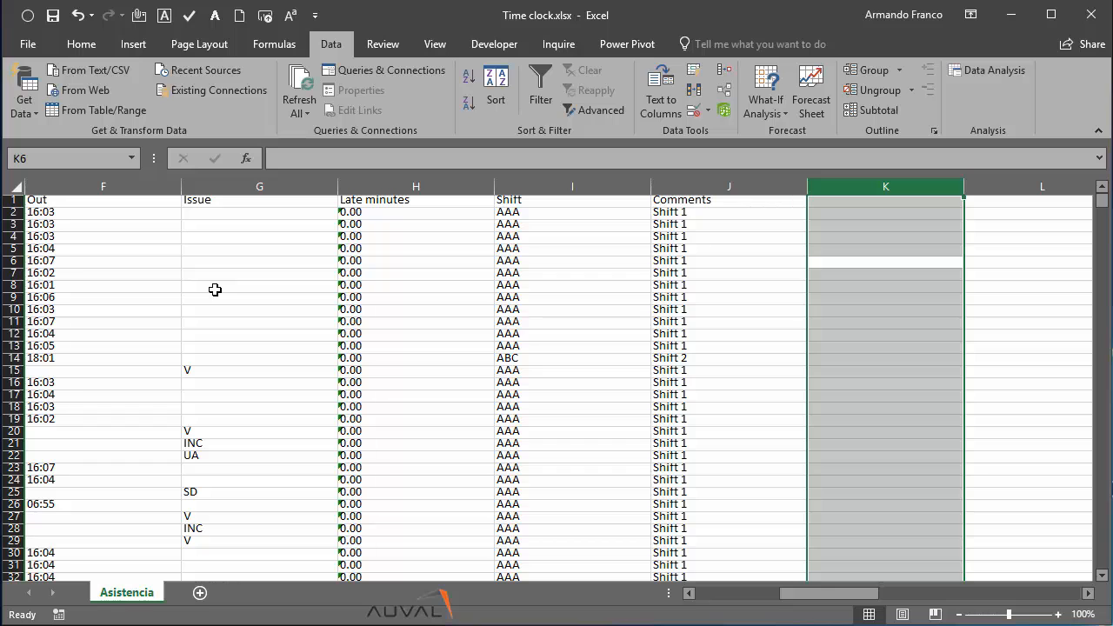
{"action": "key", "text": "ctrl+Home"}
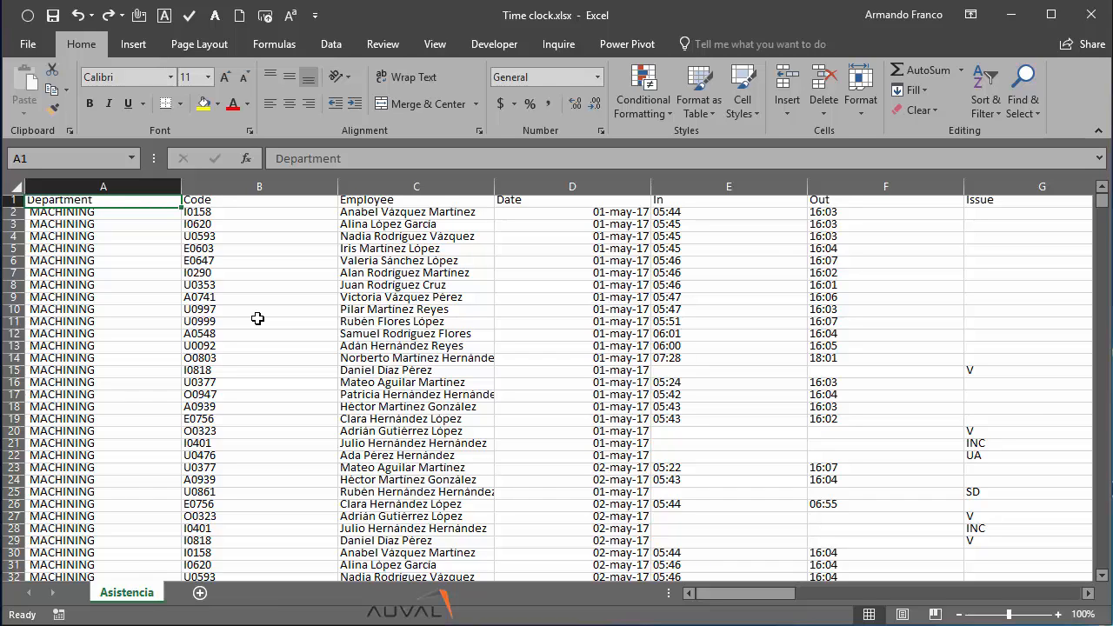
Turn on filters for the table and filter the Employee column by "empl" to show only the repeated header rows.
{"action": "key", "text": "ctrl+shift+l"}
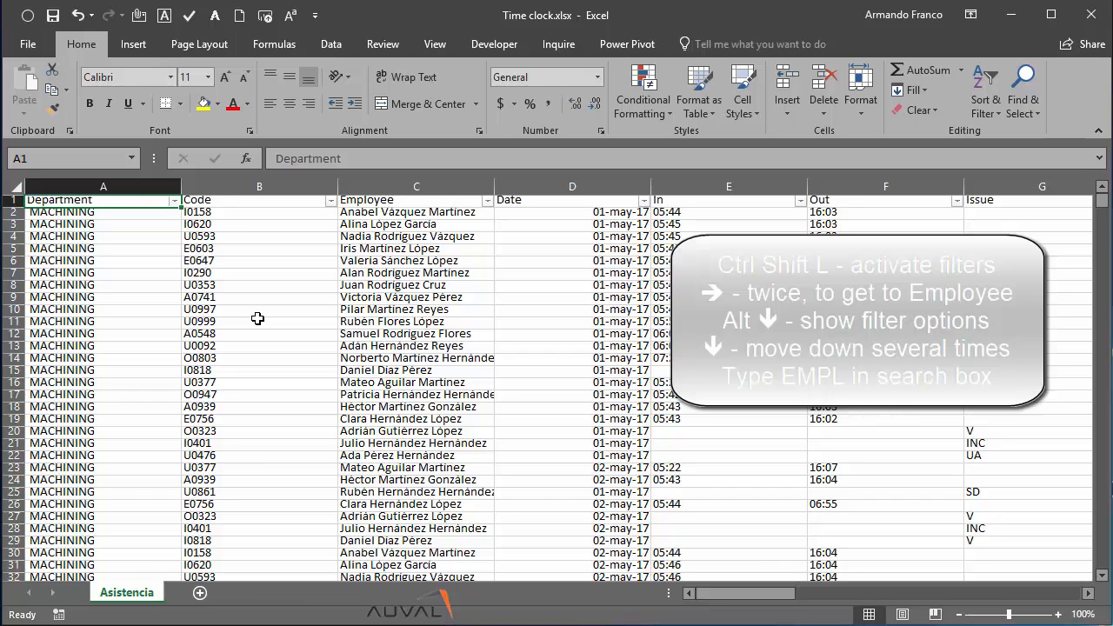
{"action": "key", "text": "Right"}
{"action": "key", "text": "Right"}
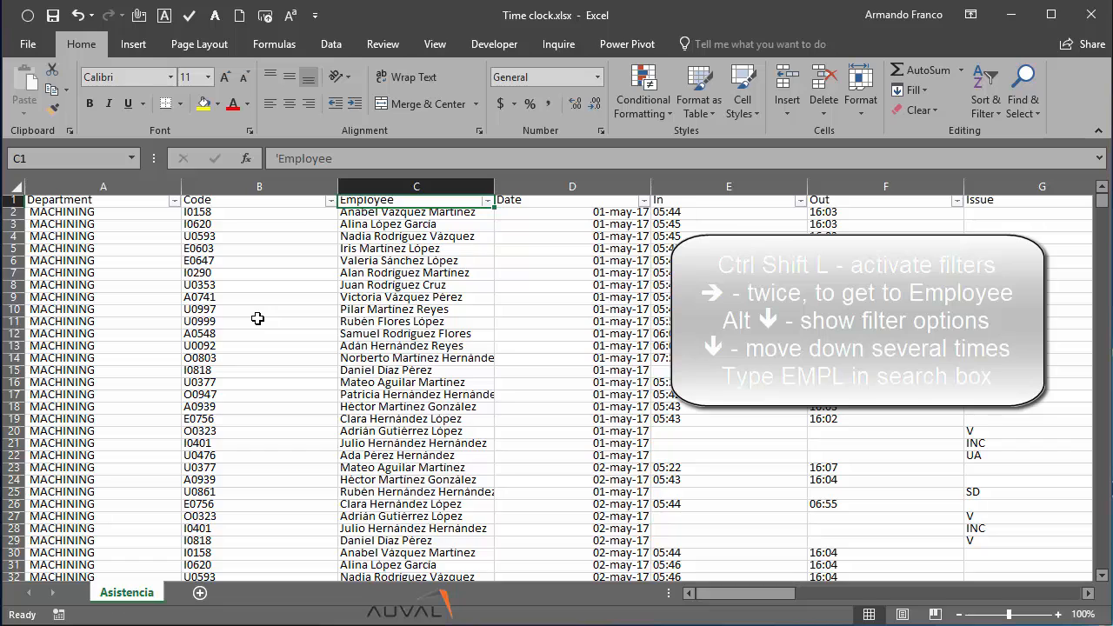
{"action": "key", "text": "alt+Down"}
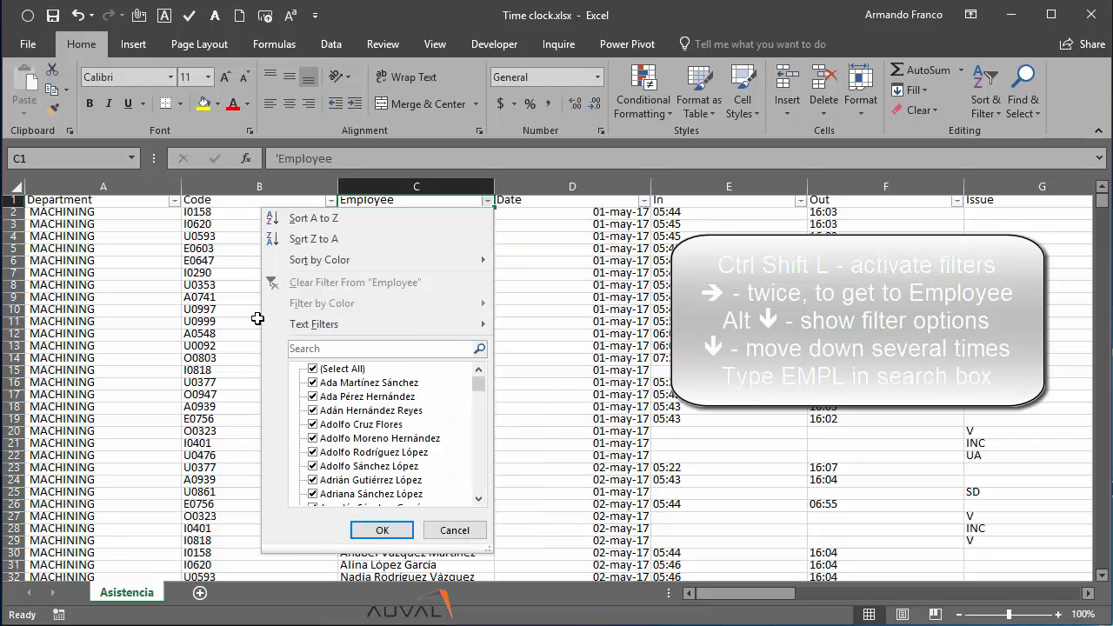
{"action": "key", "text": "Down"}
{"action": "key", "text": "Down"}
{"action": "key", "text": "Down"}
{"action": "key", "text": "Down"}
{"action": "key", "text": "Down"}
{"action": "key", "text": "Down"}
{"action": "key", "text": "Up"}
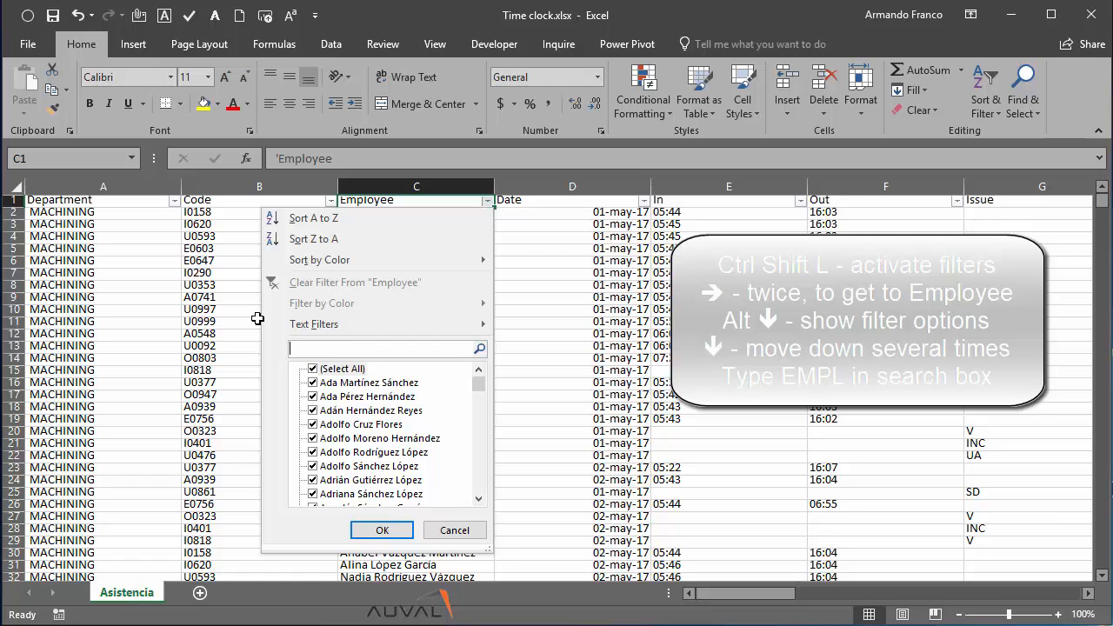
{"action": "type", "text": "empl"}
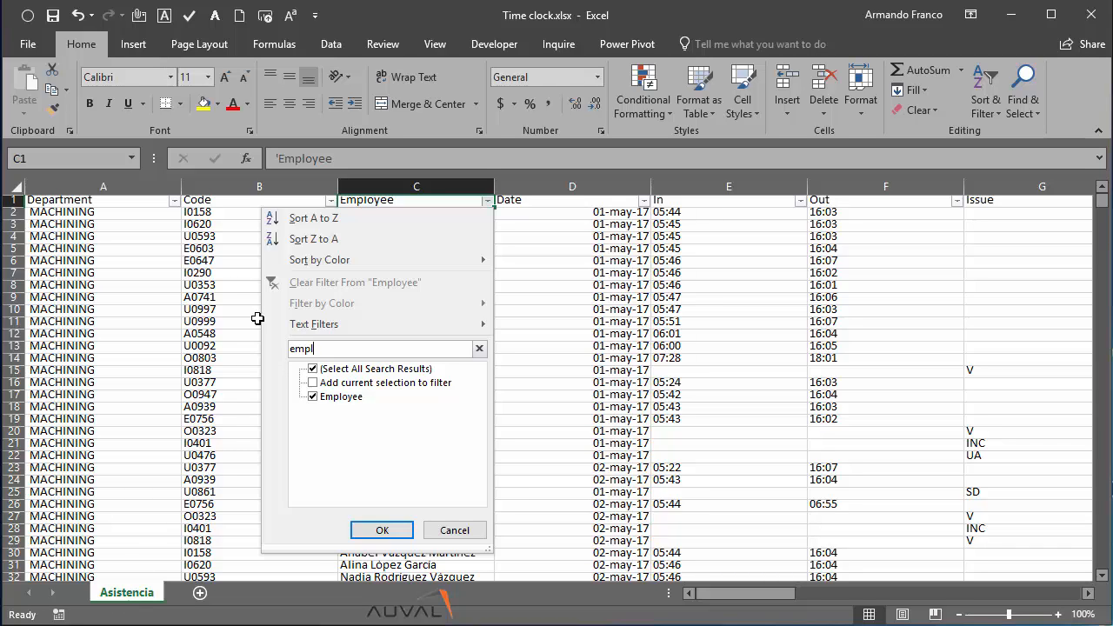
{"action": "key", "text": "Return"}
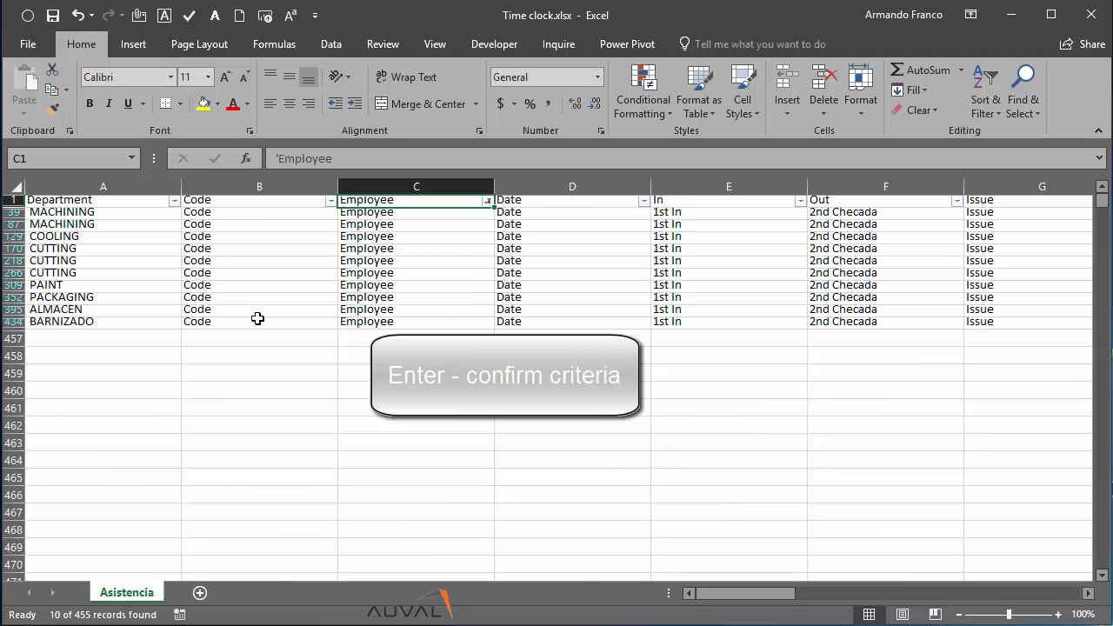
Delete all the filtered repeated header rows below row 1 and remove the filters from the table.
{"action": "key", "text": "Down"}
{"action": "key", "text": "ctrl+shift+Down"}
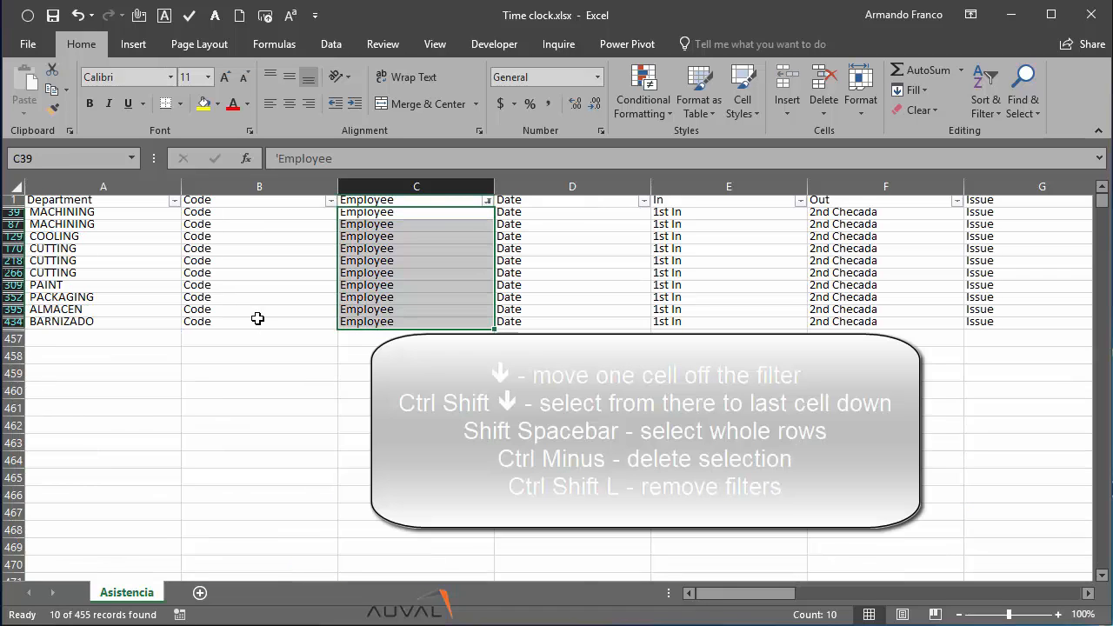
{"action": "key", "text": "shift+space"}
{"action": "key", "text": "ctrl+minus"}
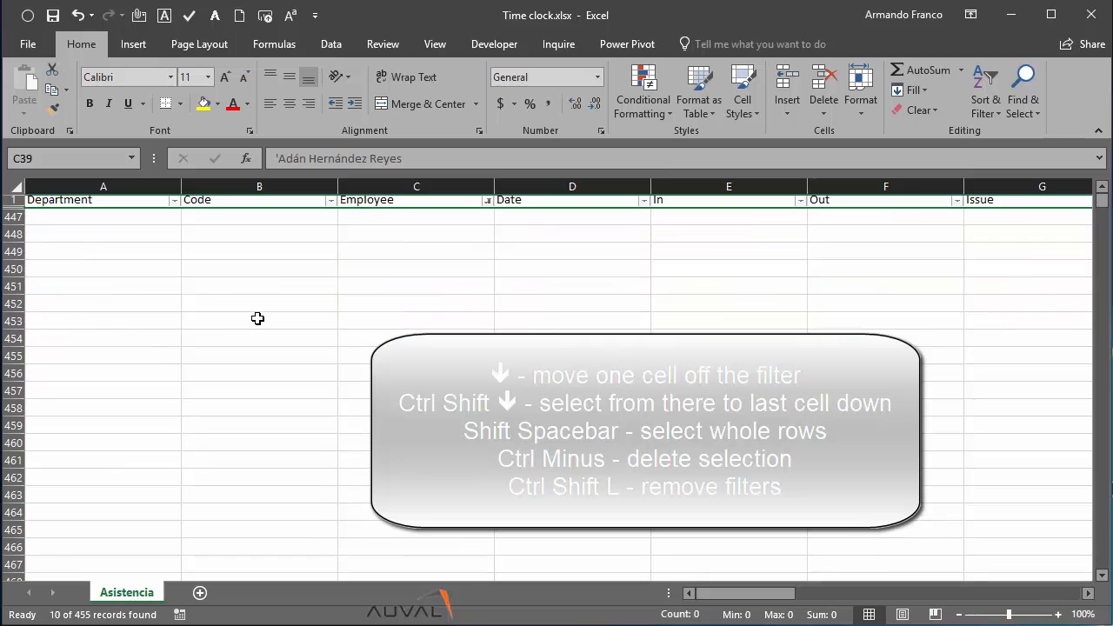
{"action": "key", "text": "ctrl+shift+l"}
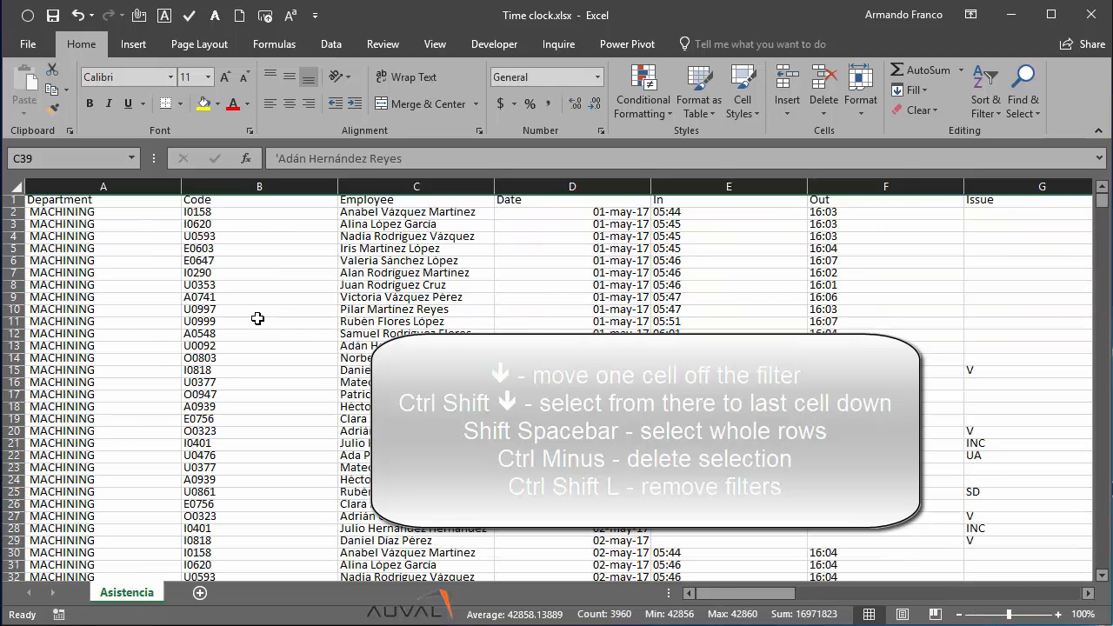
Examine the cleaned table down to its last row for leftover headers or blanks, and return to cell A1.
{"action": "scroll", "coordinate": [400, 334], "scroll_direction": "down", "scroll_amount": 16}
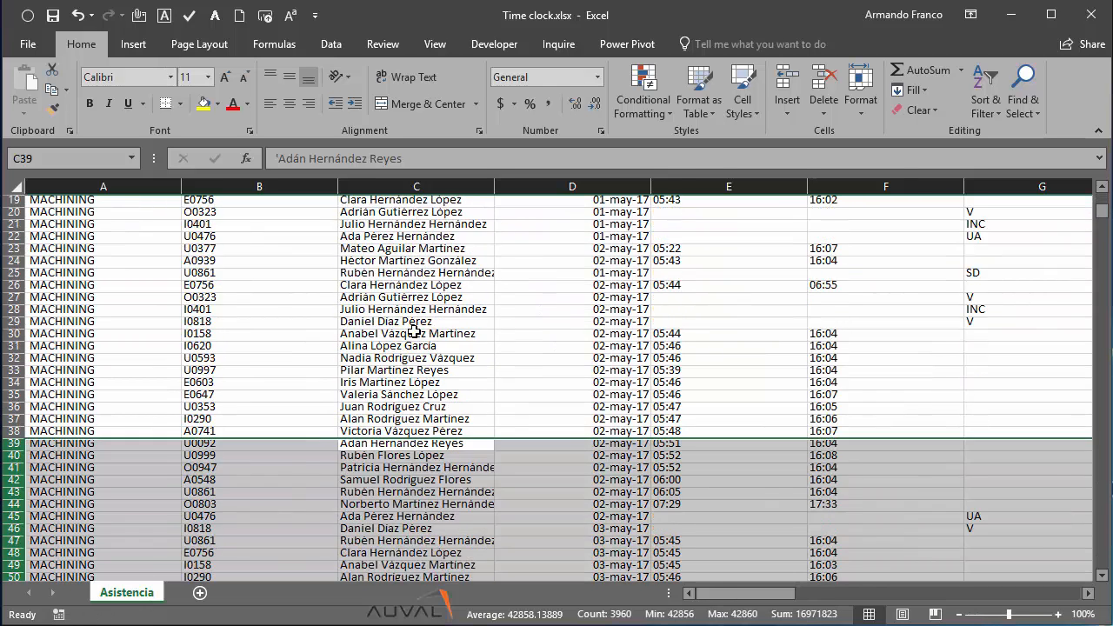
{"action": "scroll", "coordinate": [414, 332], "scroll_direction": "down", "scroll_amount": 20}
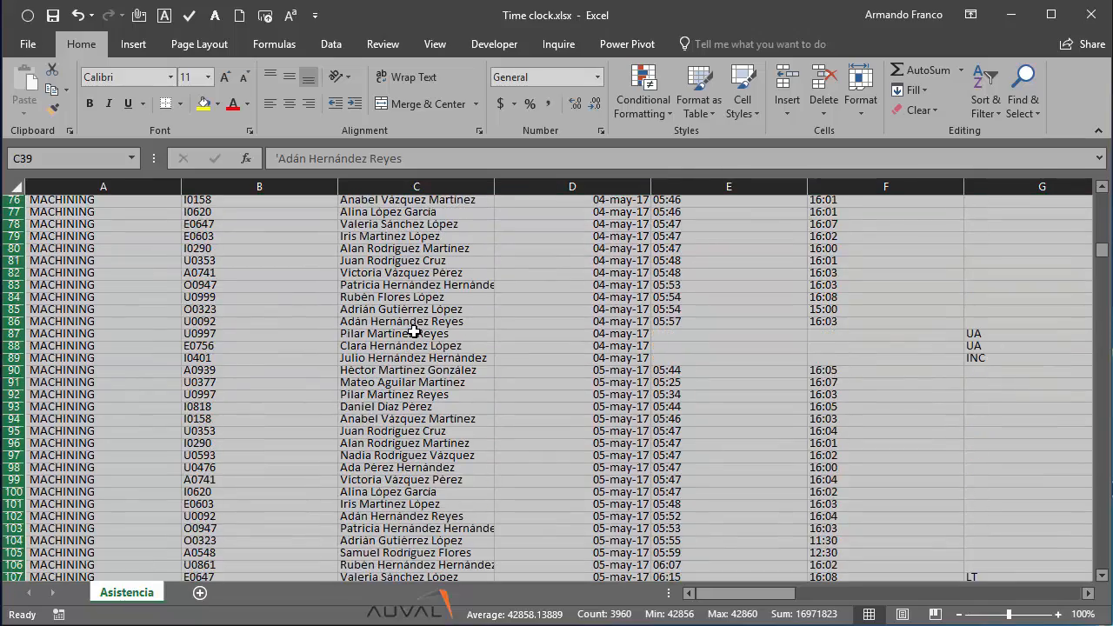
{"action": "scroll", "coordinate": [414, 332], "scroll_direction": "down", "scroll_amount": 20}
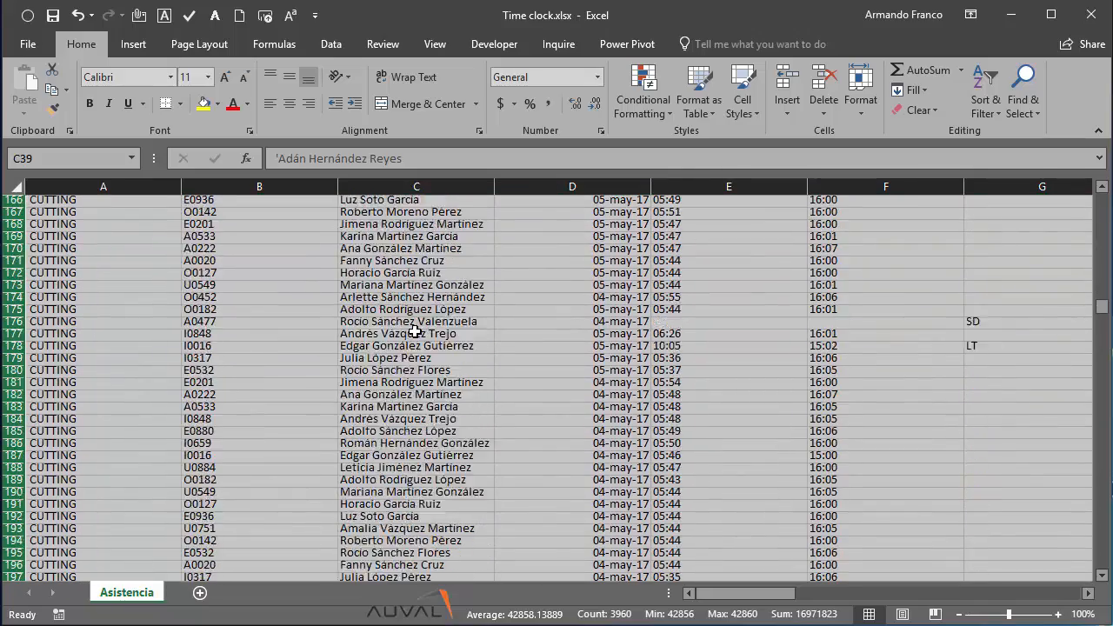
{"action": "scroll", "coordinate": [413, 332], "scroll_direction": "down", "scroll_amount": 20}
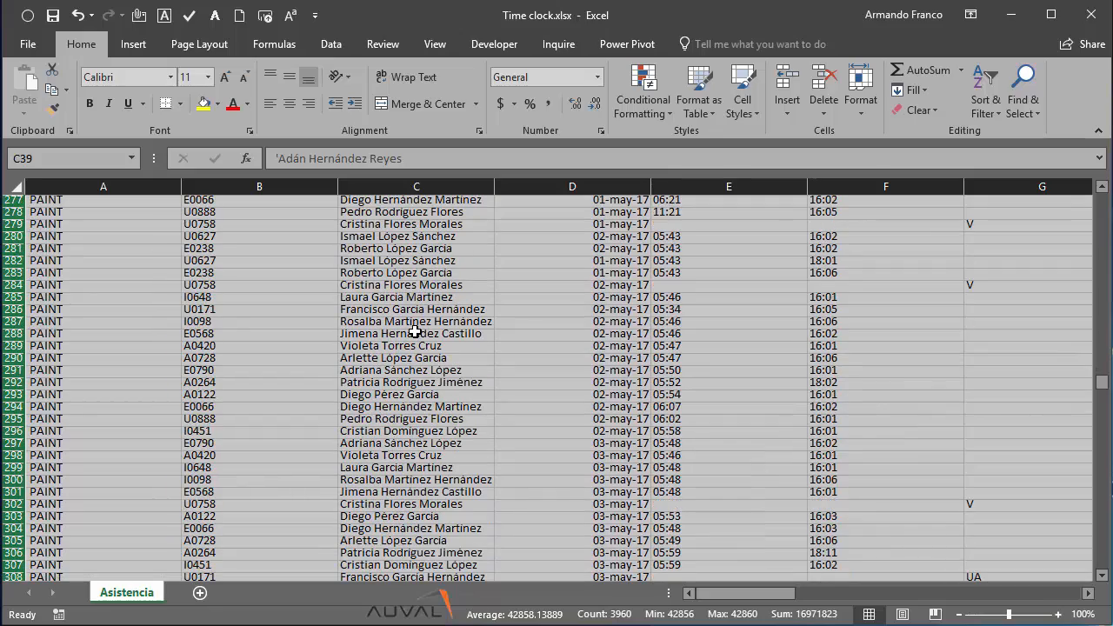
{"action": "key", "text": "ctrl+Home"}
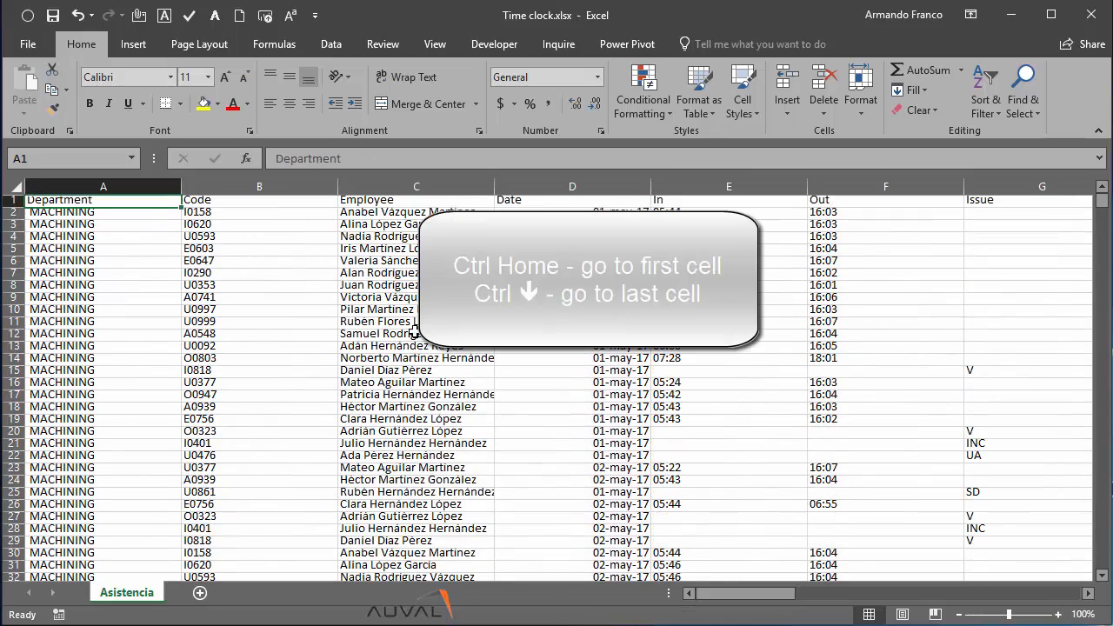
{"action": "key", "text": "ctrl+Down"}
{"action": "key", "text": "Down"}
{"action": "key", "text": "Down"}
{"action": "key", "text": "ctrl+Home"}
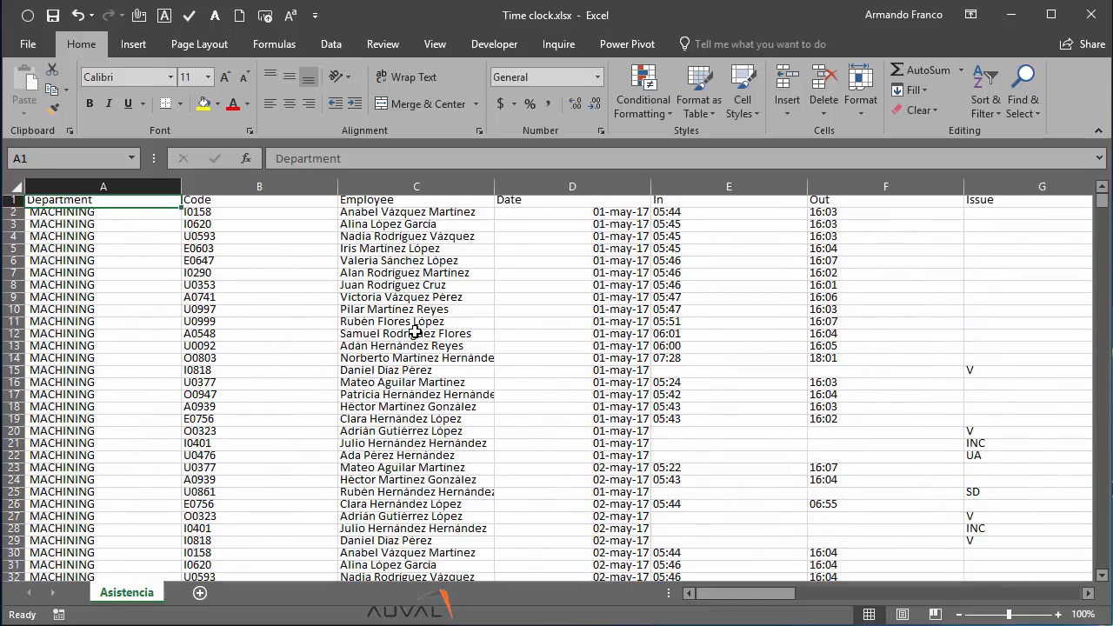
Create a PivotTable from the table on a new worksheet, with Department and Employee nested as row fields.
{"action": "left_click", "coordinate": [134, 45]}
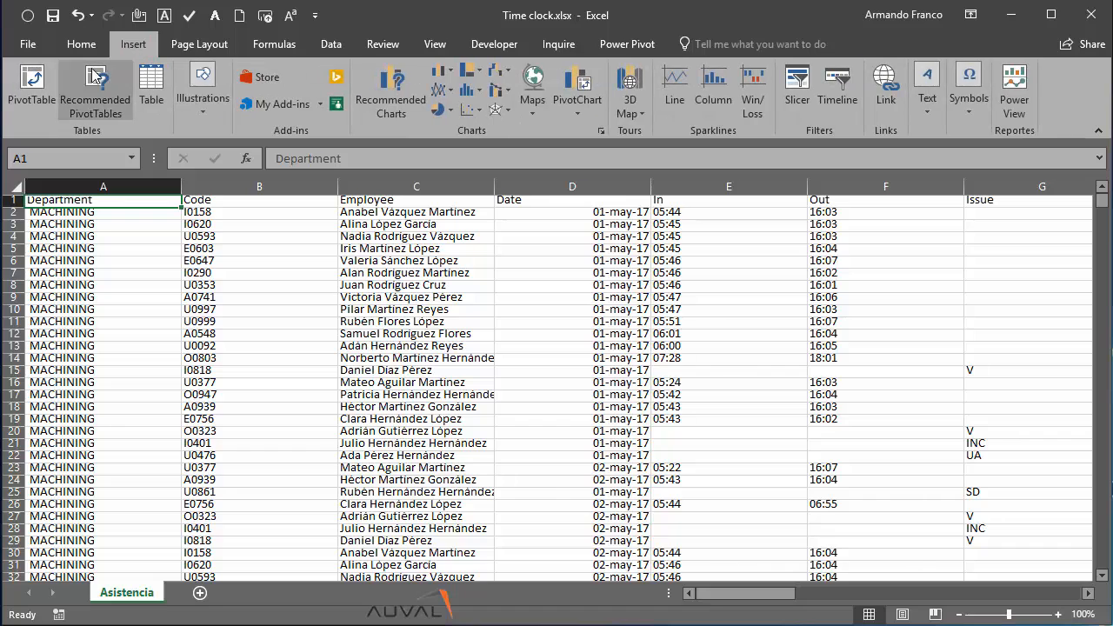
{"action": "left_click", "coordinate": [31, 82]}
{"action": "key", "text": "Return"}
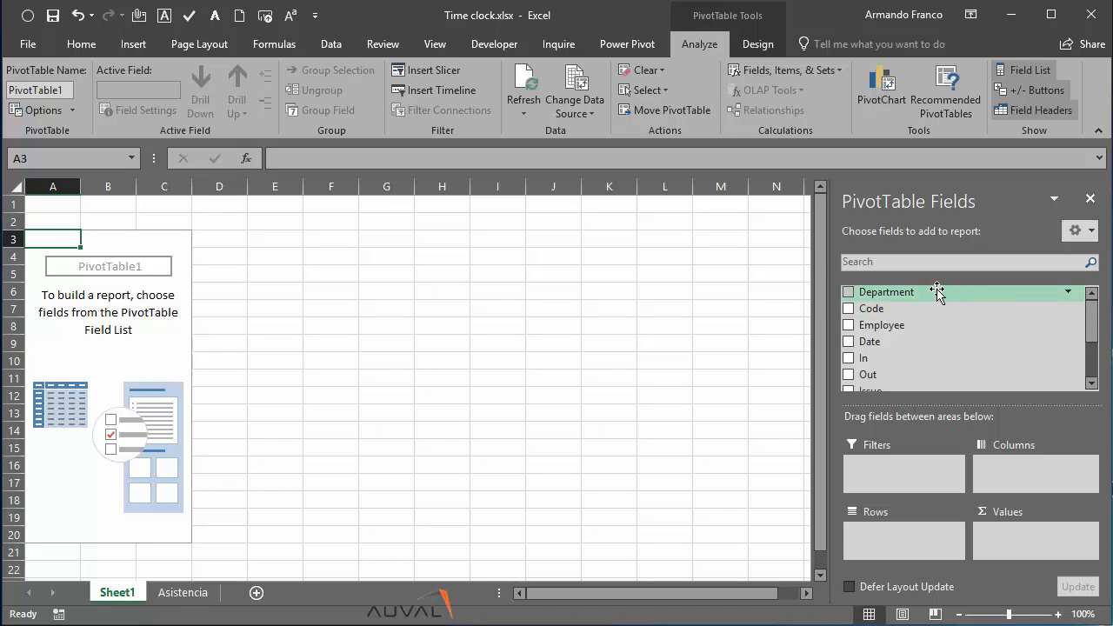
{"action": "left_click_drag", "start_coordinate": [931, 292], "coordinate": [909, 537]}
{"action": "left_click_drag", "start_coordinate": [896, 327], "coordinate": [897, 536]}
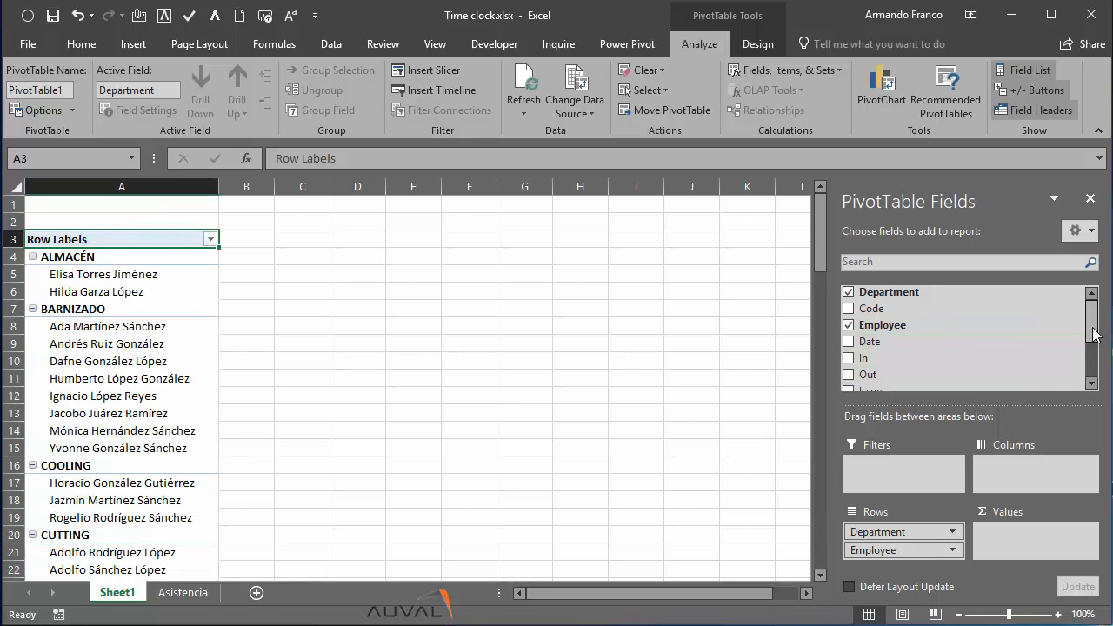
Add the Issue field to the PivotTable's columns and also to its values as a count.
{"action": "left_click_drag", "start_coordinate": [1088, 300], "coordinate": [1086, 376]}
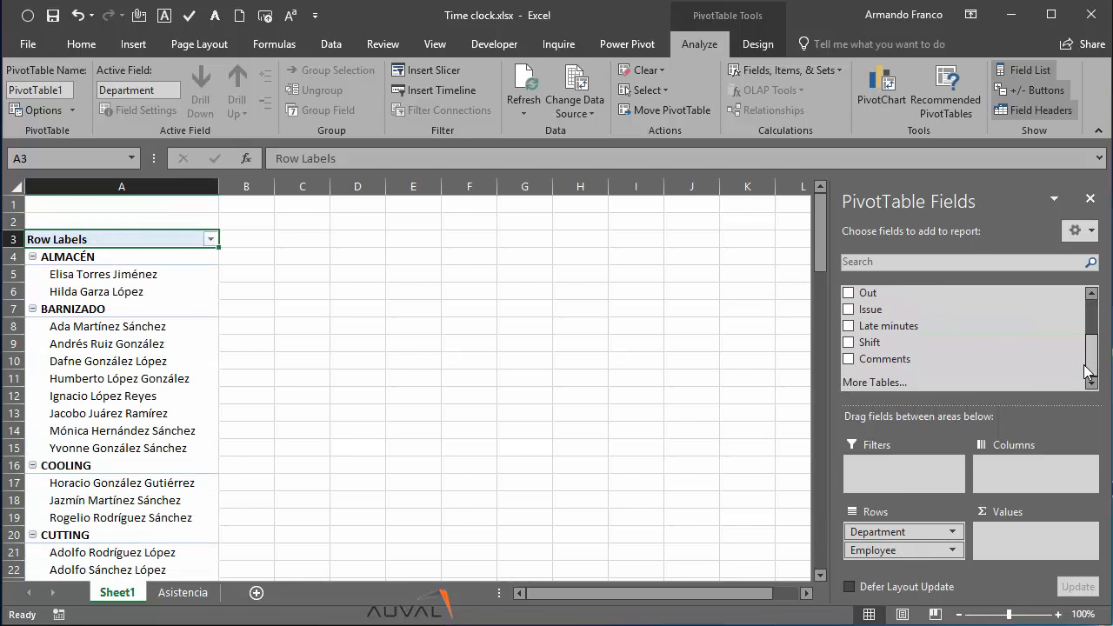
{"action": "left_click_drag", "start_coordinate": [886, 310], "coordinate": [1028, 474]}
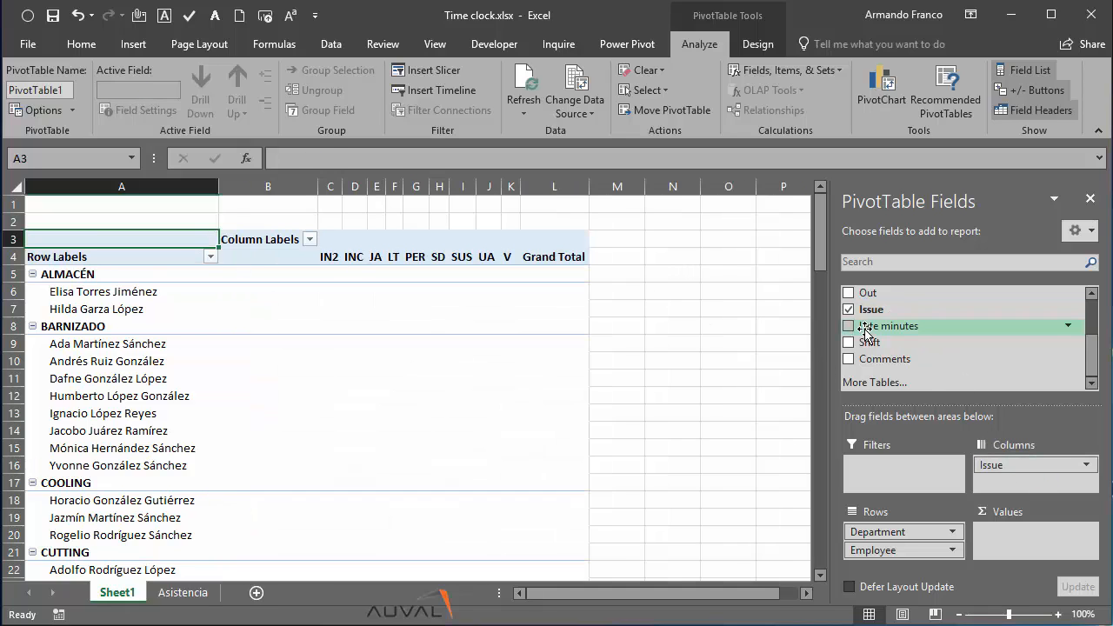
{"action": "left_click_drag", "start_coordinate": [869, 309], "coordinate": [1011, 539]}
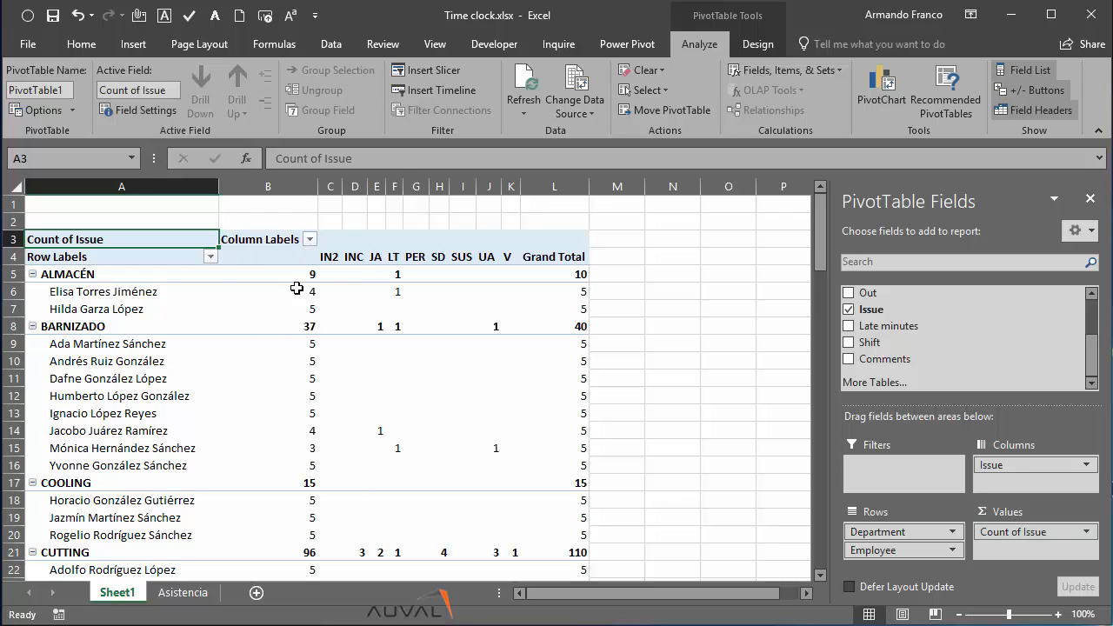
Examine the issue code headings across the PivotTable, including the blank one, JA, UA, V, PER, SUS and INC.
{"action": "left_click", "coordinate": [302, 254]}
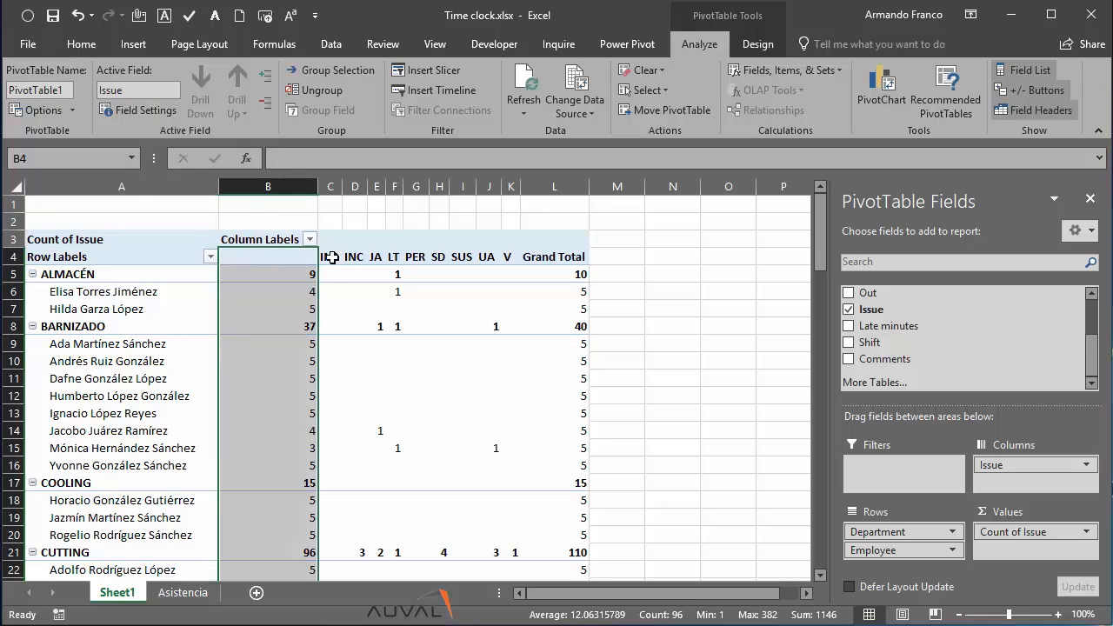
{"action": "left_click", "coordinate": [376, 256]}
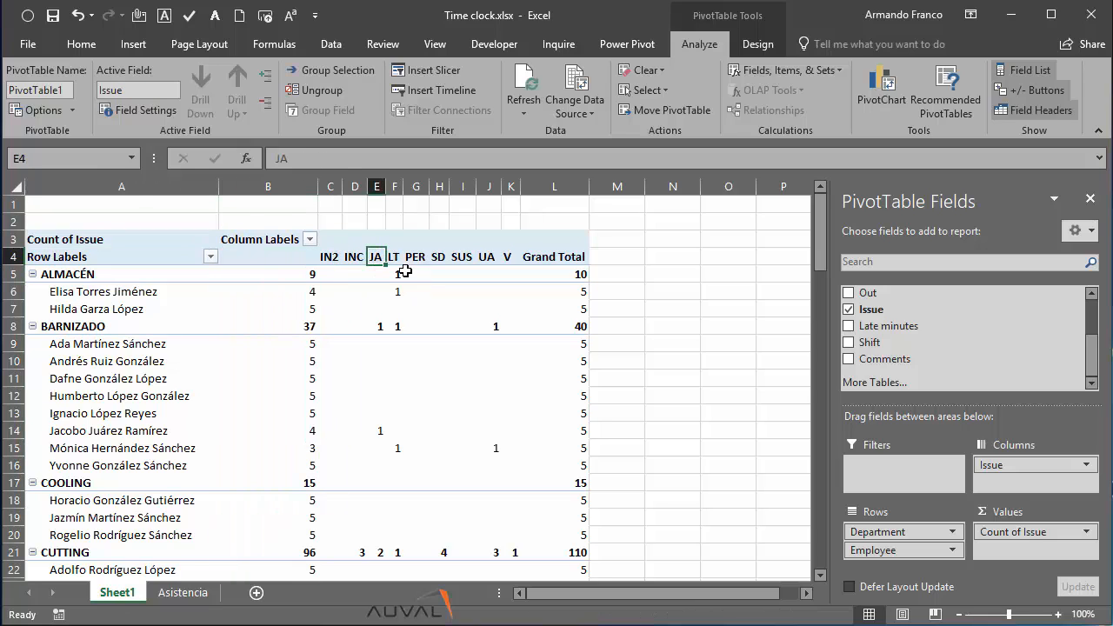
{"action": "left_click", "coordinate": [487, 257]}
{"action": "left_click", "coordinate": [509, 256]}
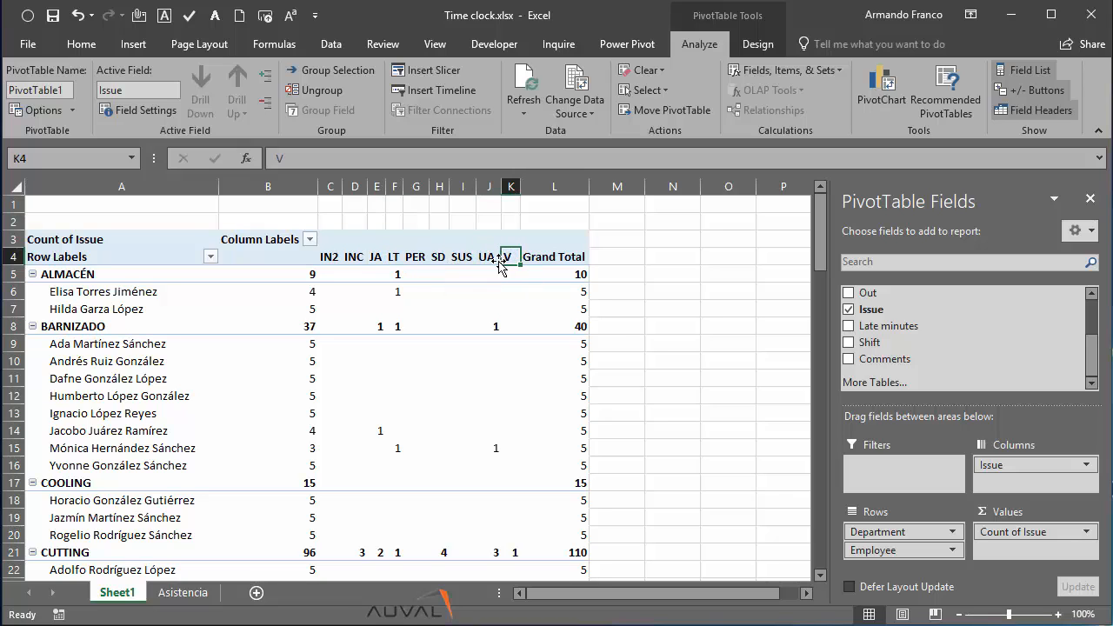
{"action": "left_click", "coordinate": [414, 258]}
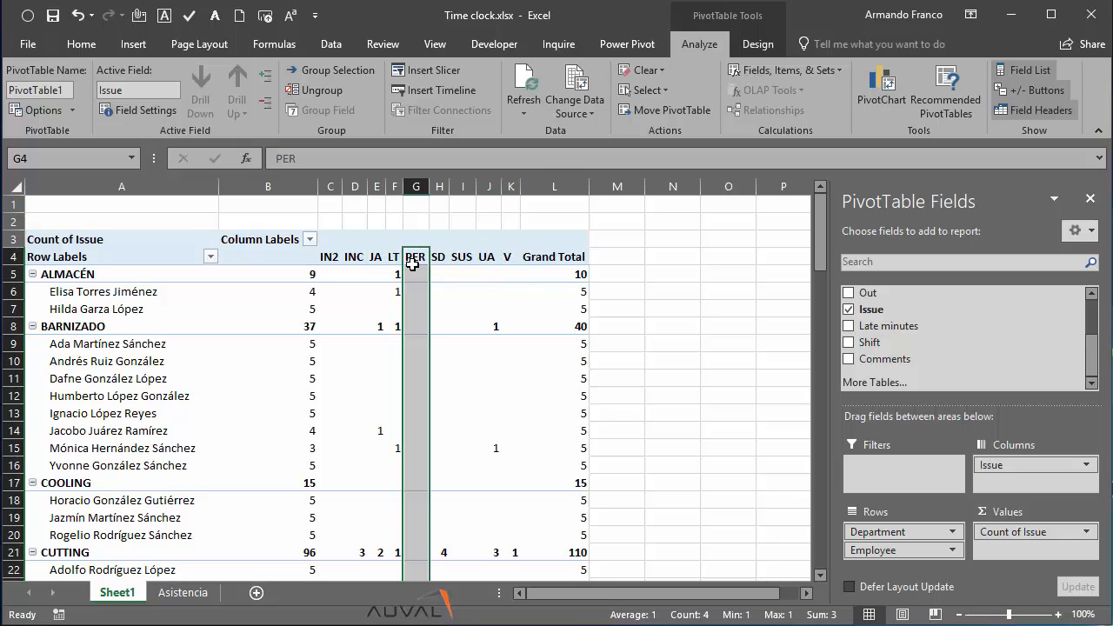
{"action": "left_click", "coordinate": [461, 257]}
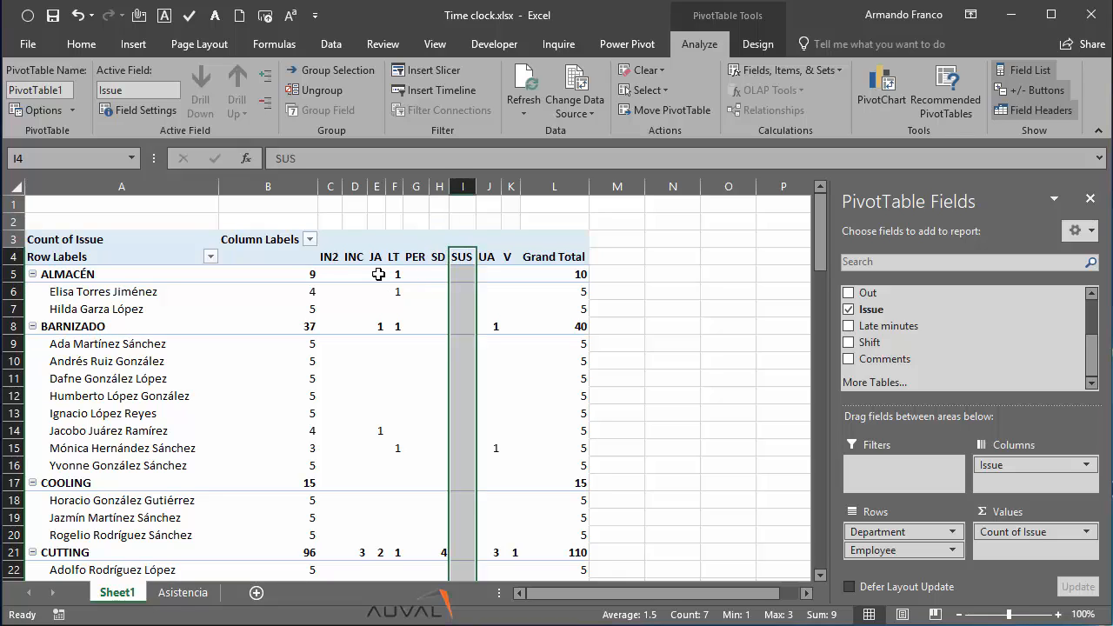
{"action": "left_click", "coordinate": [353, 257]}
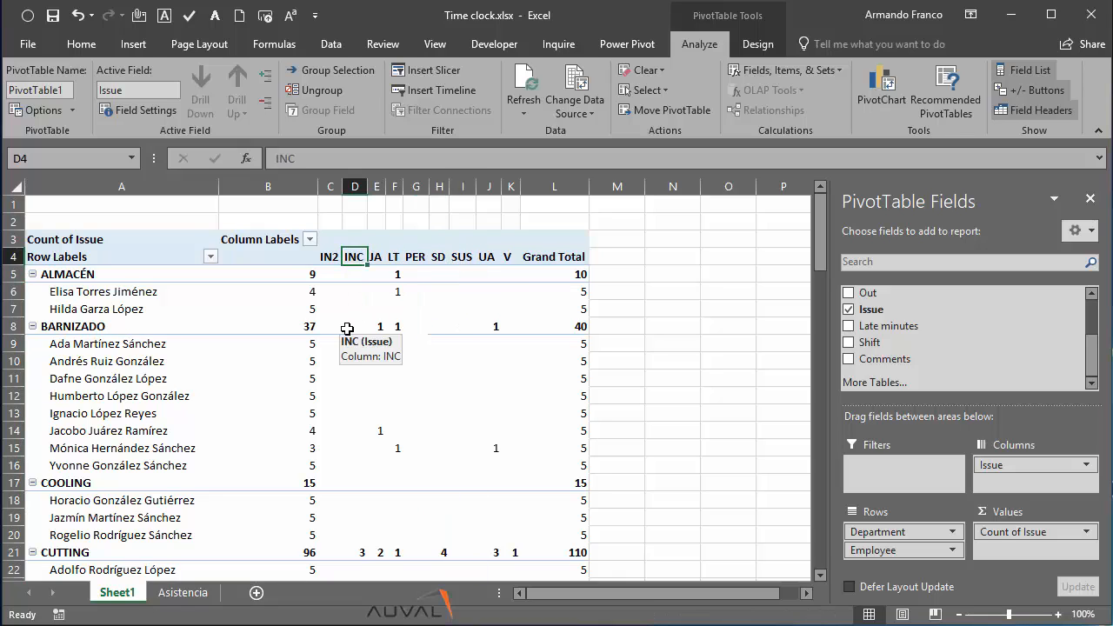
Exclude the blank issue item from the PivotTable's column labels and review the report down to its grand total.
{"action": "left_click", "coordinate": [309, 240]}
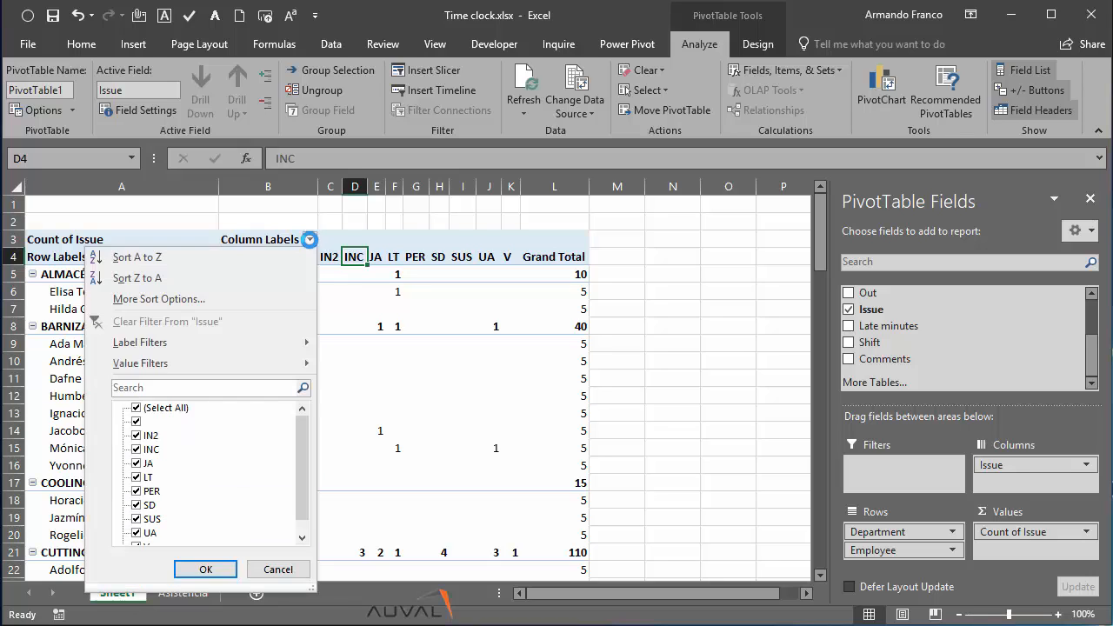
{"action": "left_click", "coordinate": [137, 423]}
{"action": "left_click", "coordinate": [205, 569]}
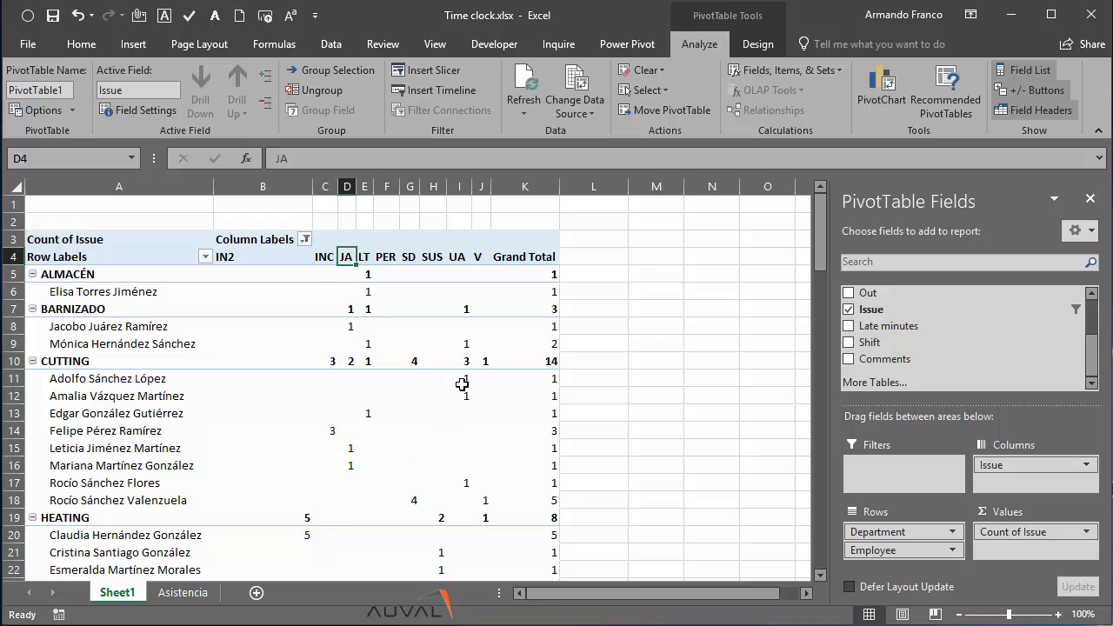
{"action": "scroll", "coordinate": [458, 383], "scroll_direction": "down", "scroll_amount": 8}
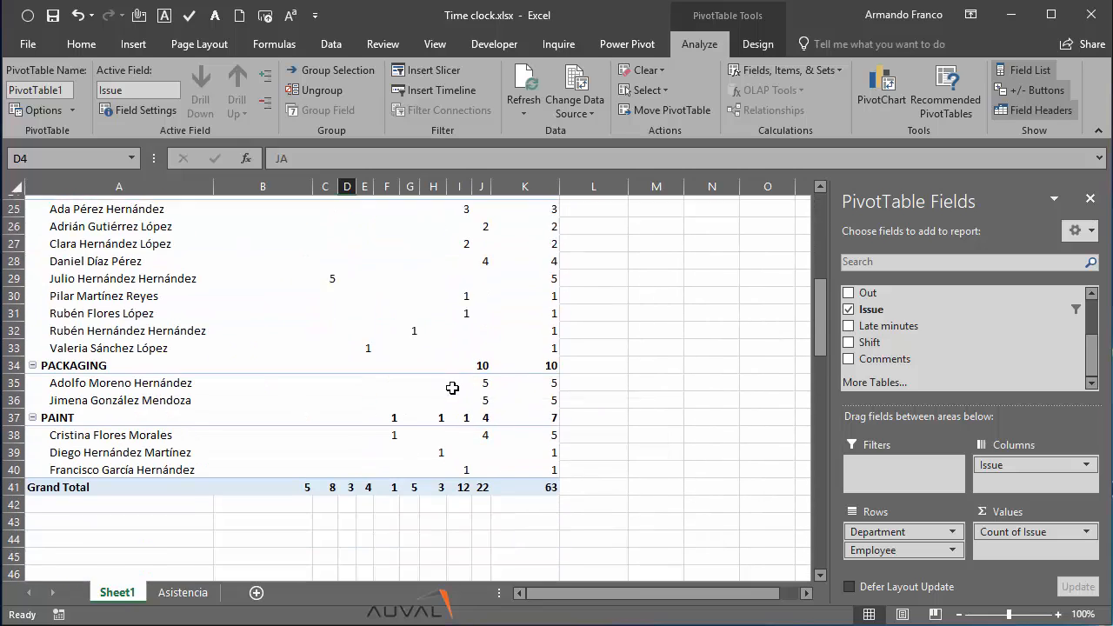
{"action": "scroll", "coordinate": [454, 388], "scroll_direction": "up", "scroll_amount": 8}
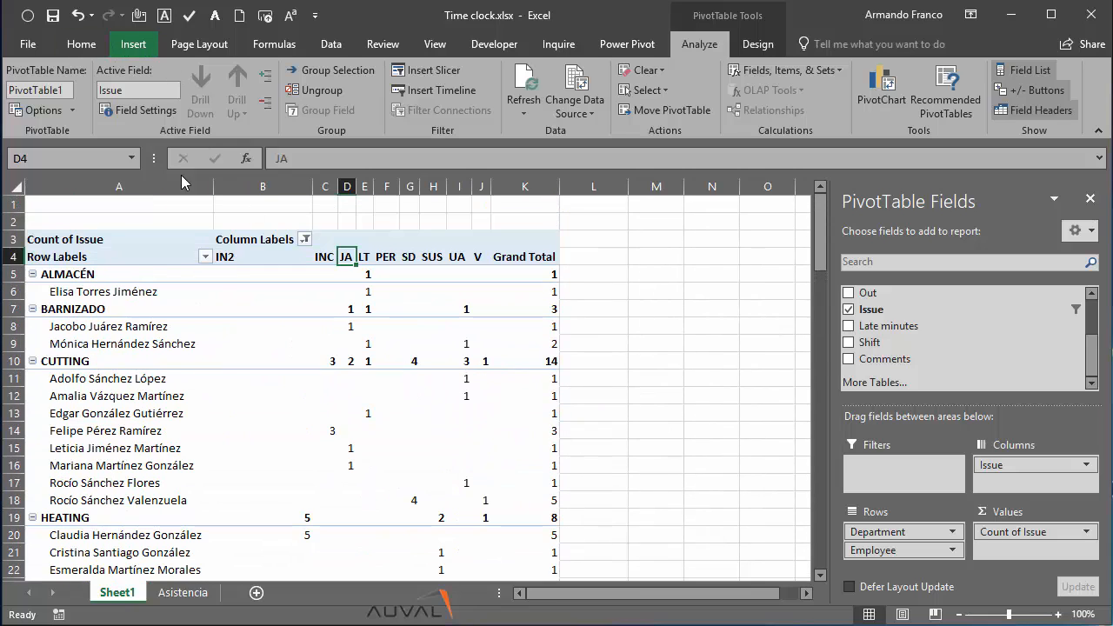
Insert a clustered column PivotChart based on the PivotTable of issue counts.
{"action": "left_click", "coordinate": [127, 350]}
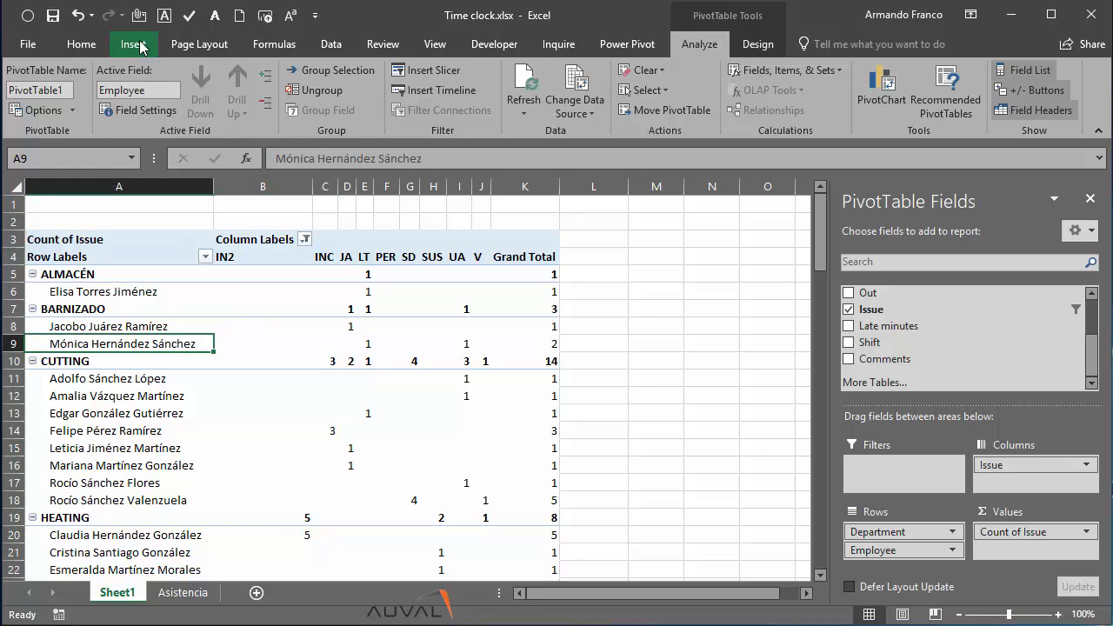
{"action": "left_click", "coordinate": [136, 46]}
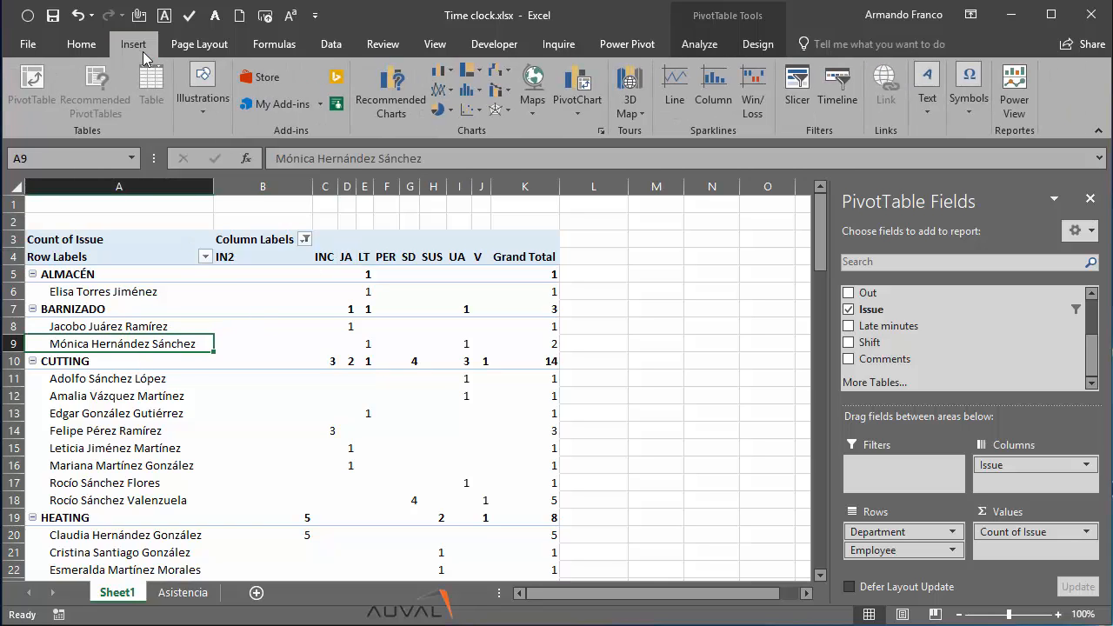
{"action": "left_click", "coordinate": [445, 71]}
{"action": "left_click", "coordinate": [454, 125]}
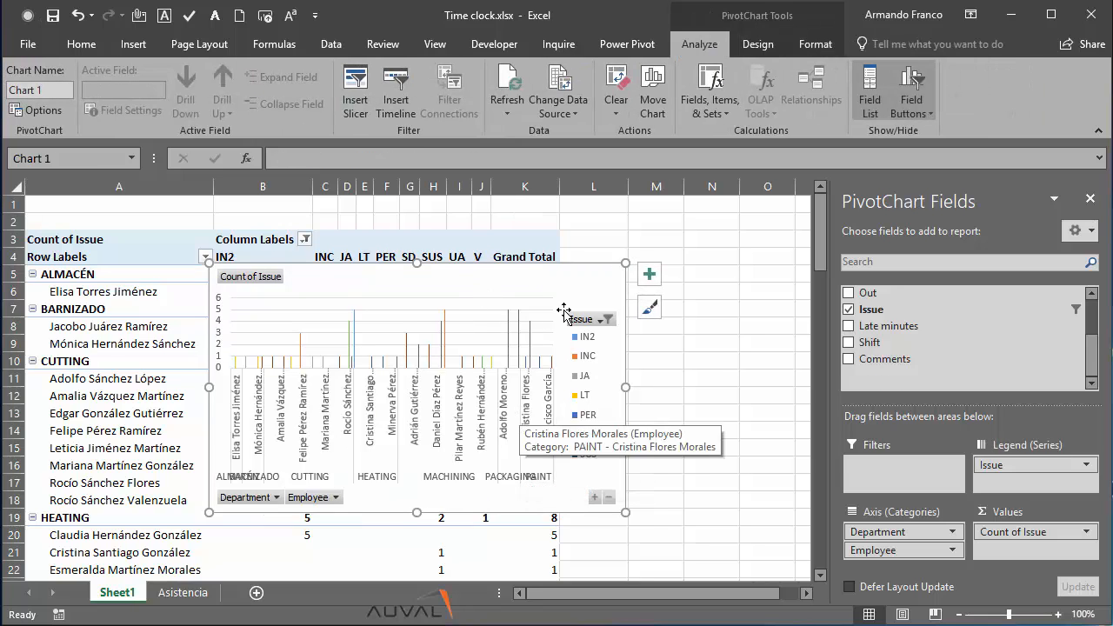
Change the PivotChart's type to Stacked Column.
{"action": "right_click", "coordinate": [591, 278]}
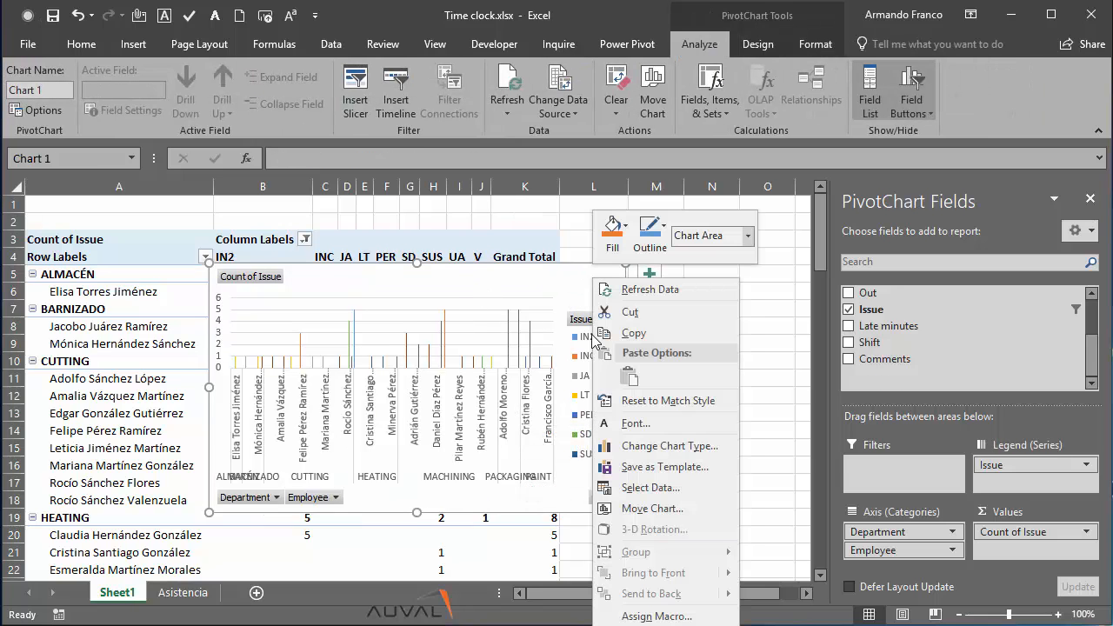
{"action": "left_click", "coordinate": [630, 445]}
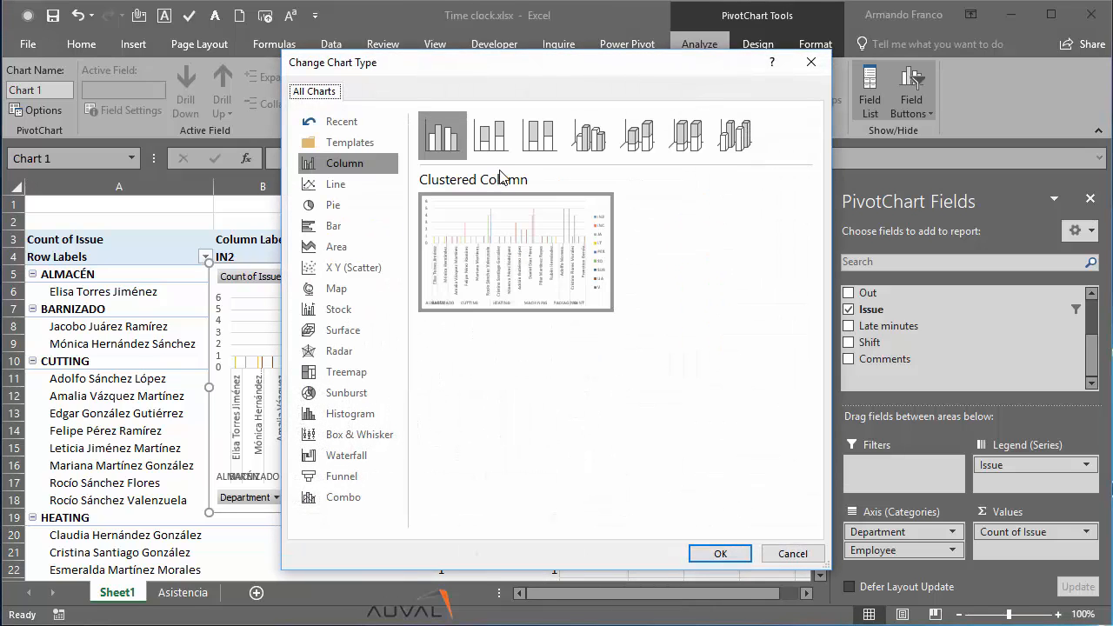
{"action": "left_click", "coordinate": [498, 139]}
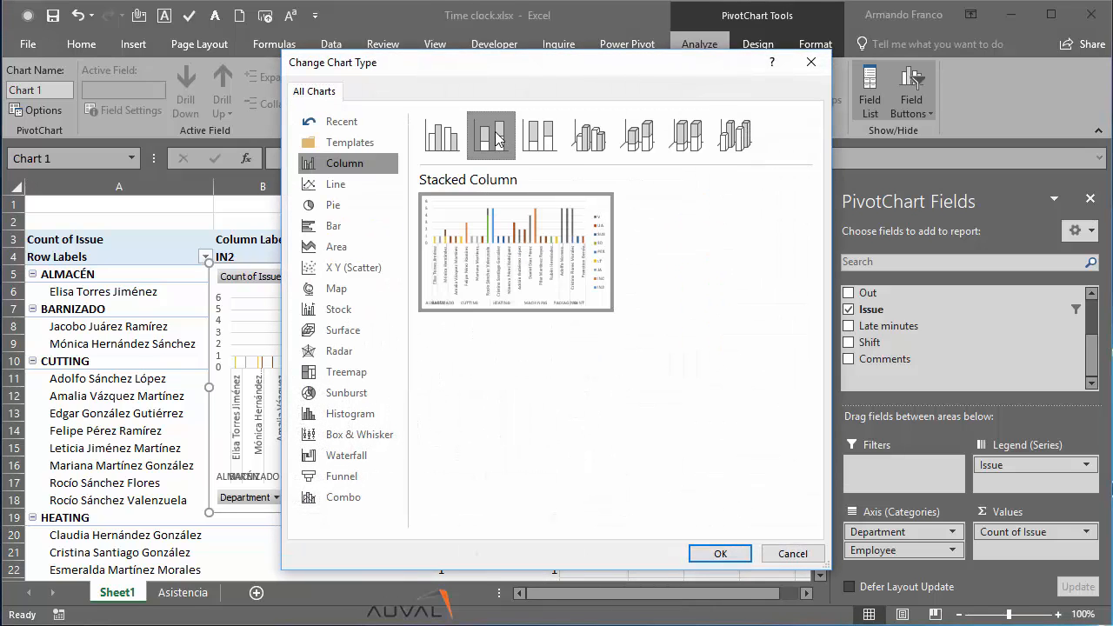
{"action": "left_click", "coordinate": [720, 554]}
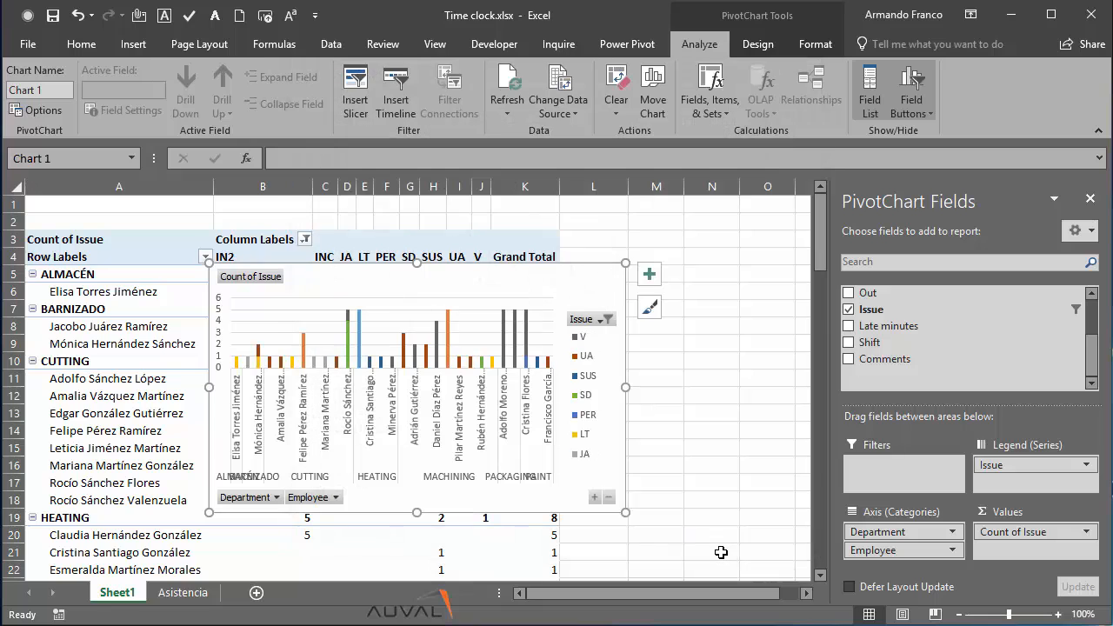
Change the PivotChart's type to Stacked Bar.
{"action": "right_click", "coordinate": [597, 288]}
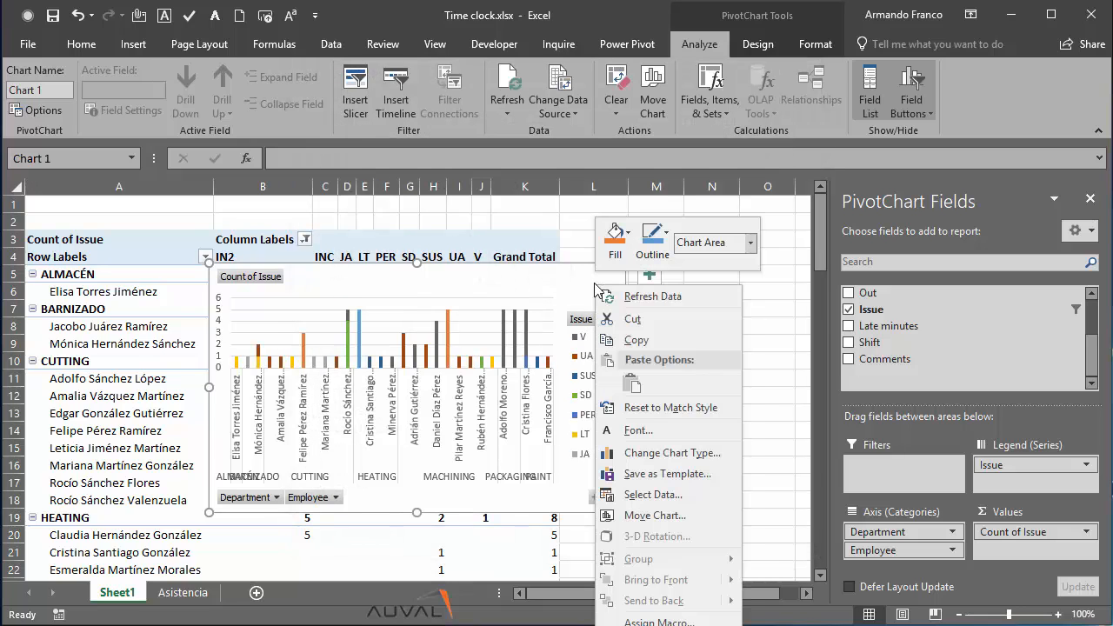
{"action": "left_click", "coordinate": [644, 453]}
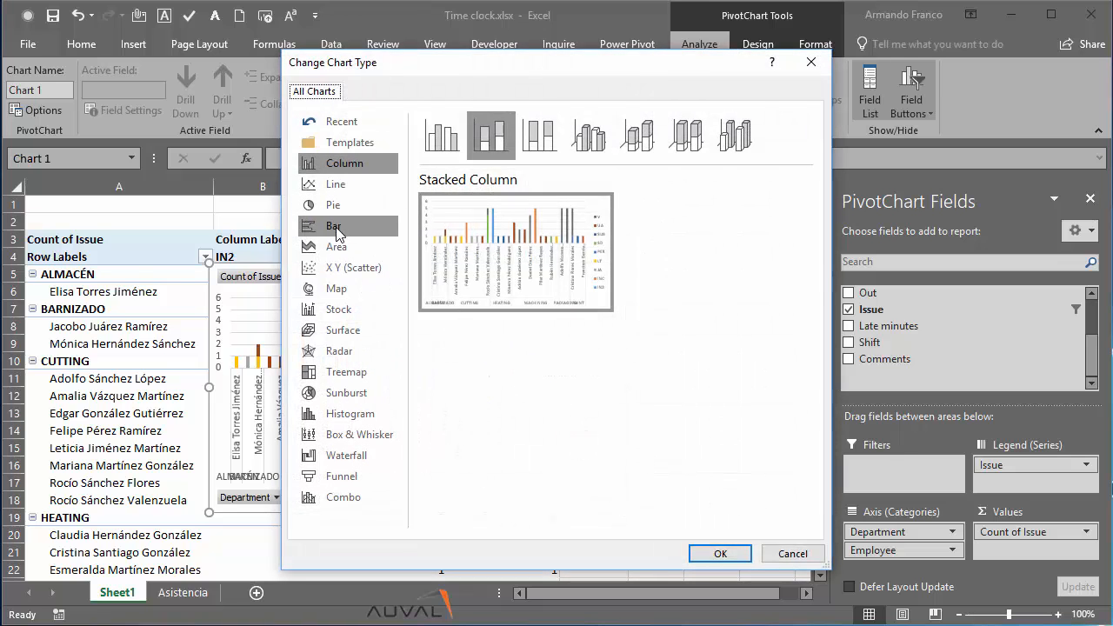
{"action": "left_click", "coordinate": [338, 233]}
{"action": "left_click", "coordinate": [490, 135]}
{"action": "mouse_move", "coordinate": [587, 364]}
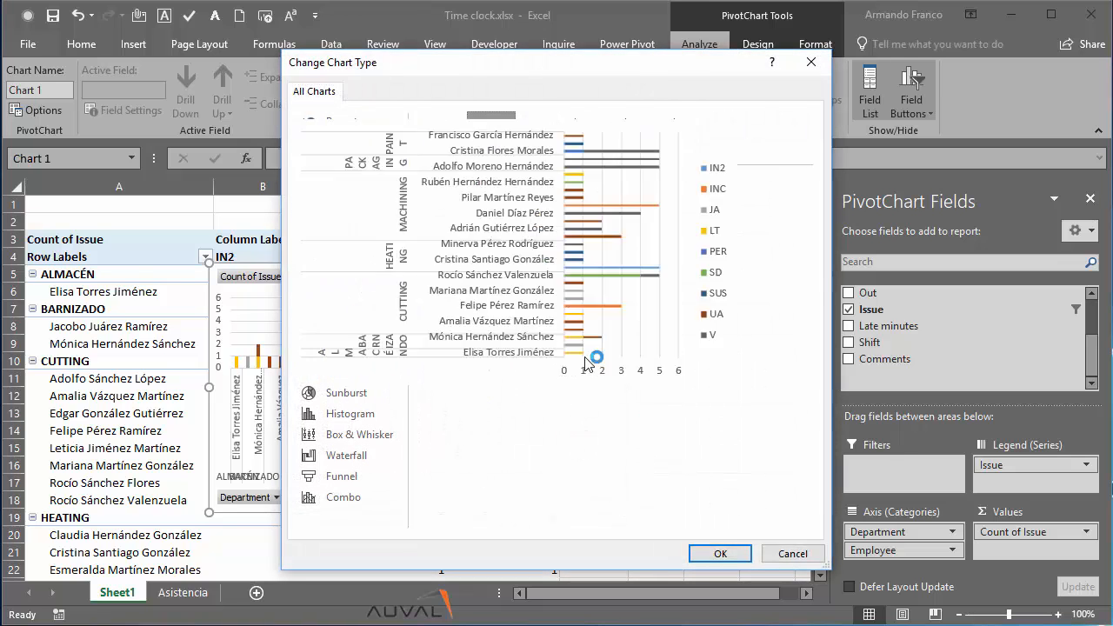
{"action": "left_click", "coordinate": [718, 553]}
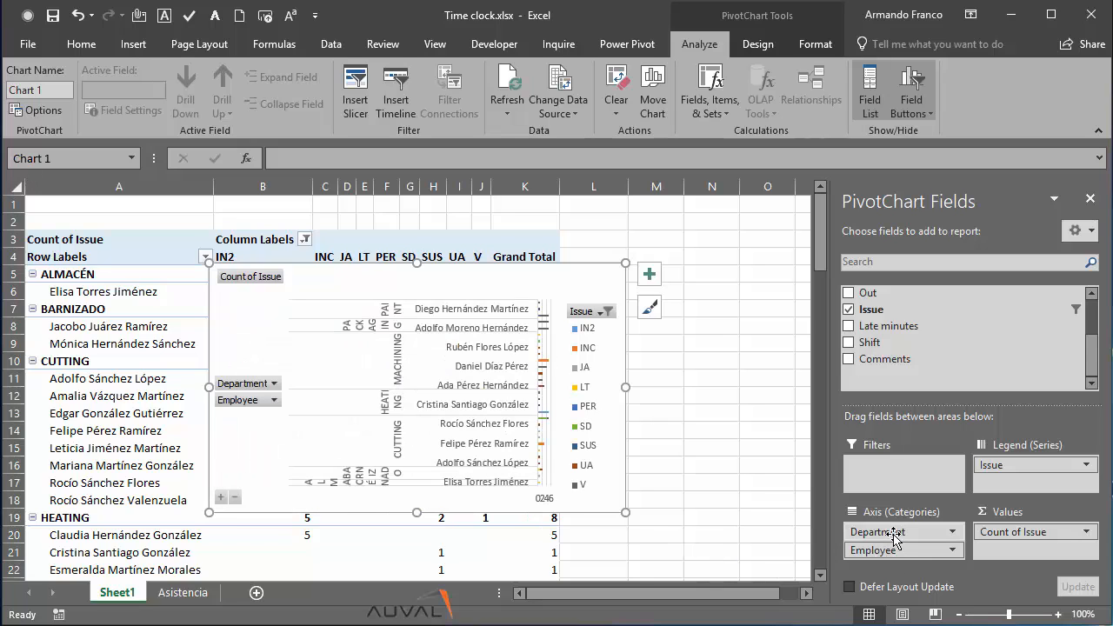
Remove the Department field from the PivotChart's axis categories, leaving only Employee, and enlarge the chart.
{"action": "left_click_drag", "start_coordinate": [899, 531], "coordinate": [725, 460]}
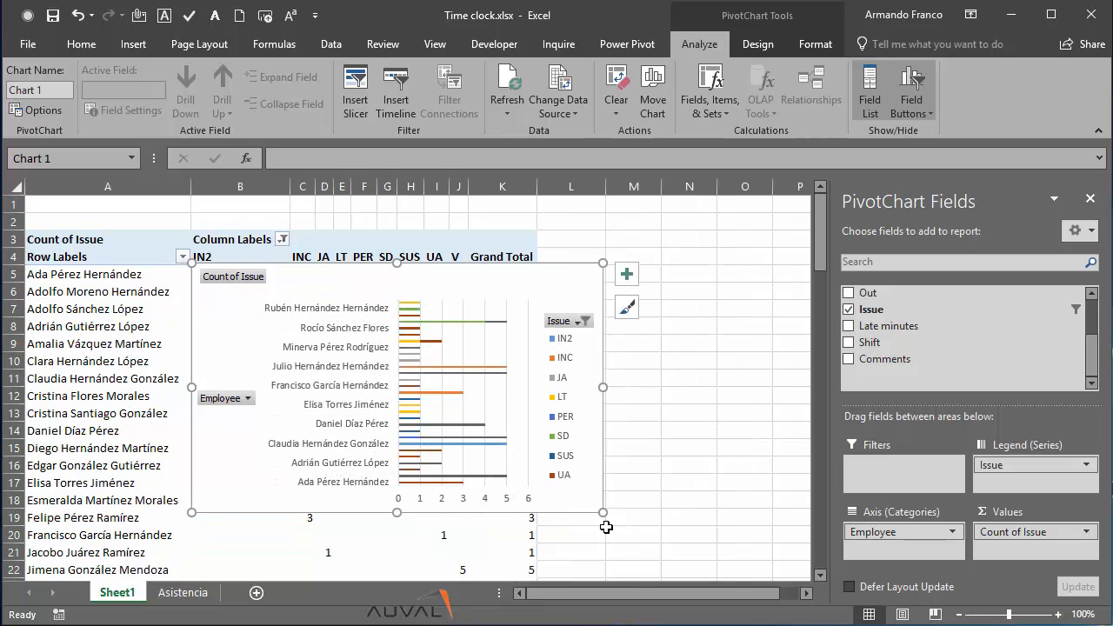
{"action": "left_click_drag", "start_coordinate": [602, 513], "coordinate": [711, 538]}
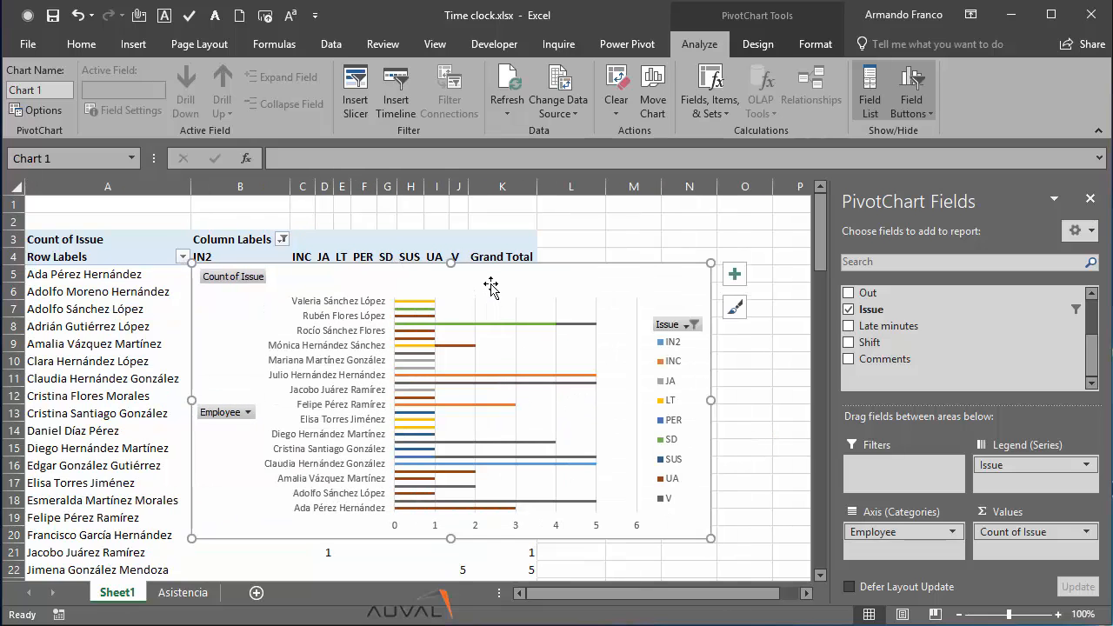
Move the chart clear of the first Grand Total values and sort the PivotTable's employees by Grand Total from smallest to largest.
{"action": "left_click_drag", "start_coordinate": [491, 287], "coordinate": [515, 334]}
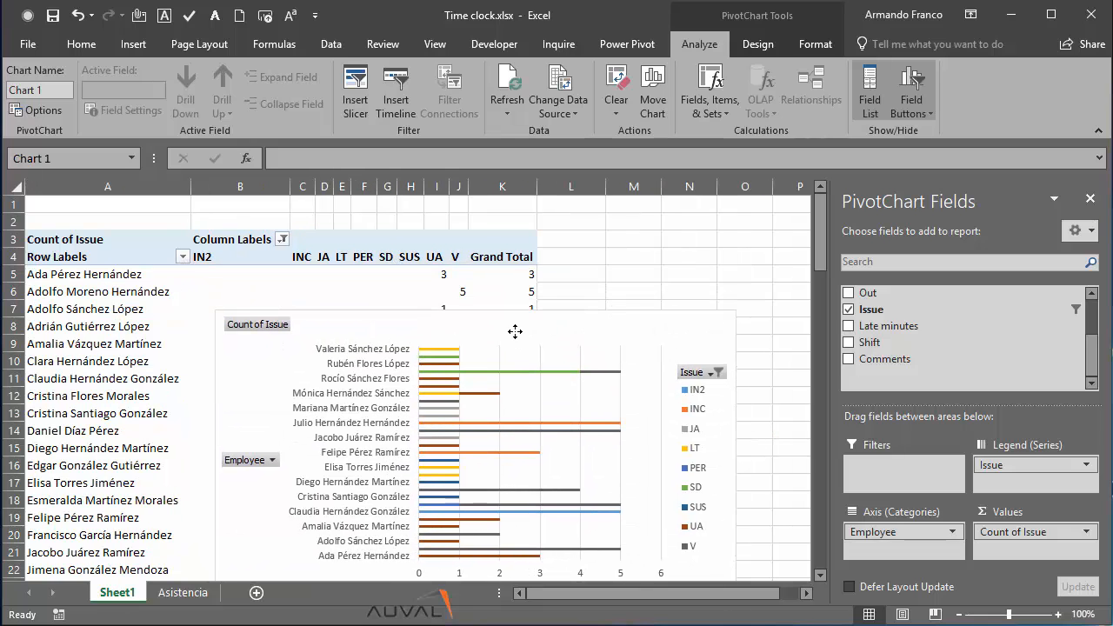
{"action": "right_click", "coordinate": [511, 273]}
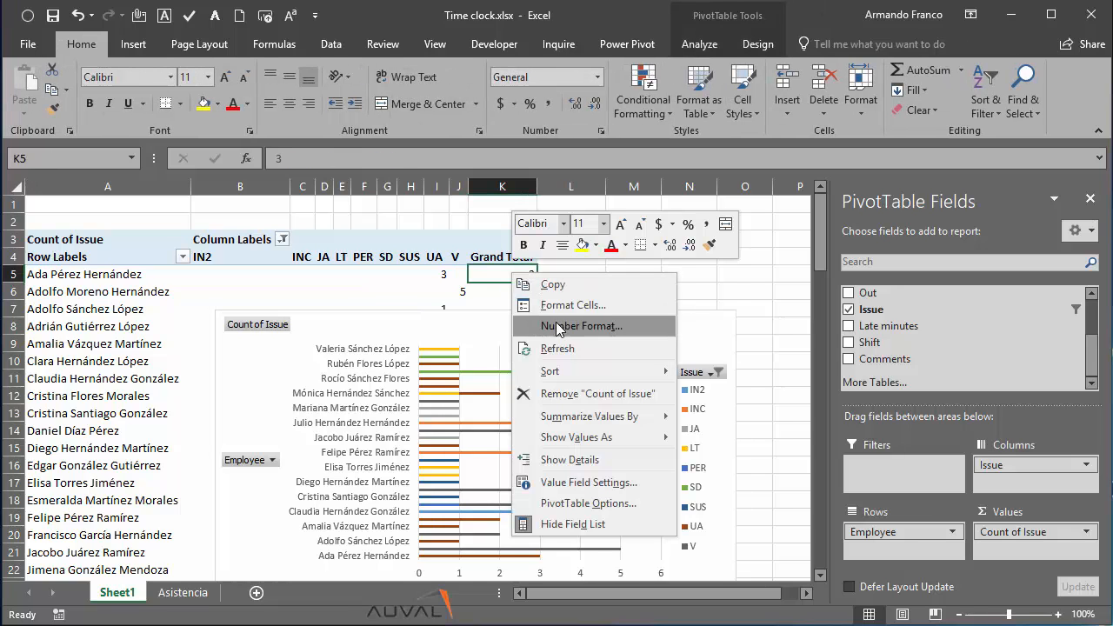
{"action": "mouse_move", "coordinate": [613, 375]}
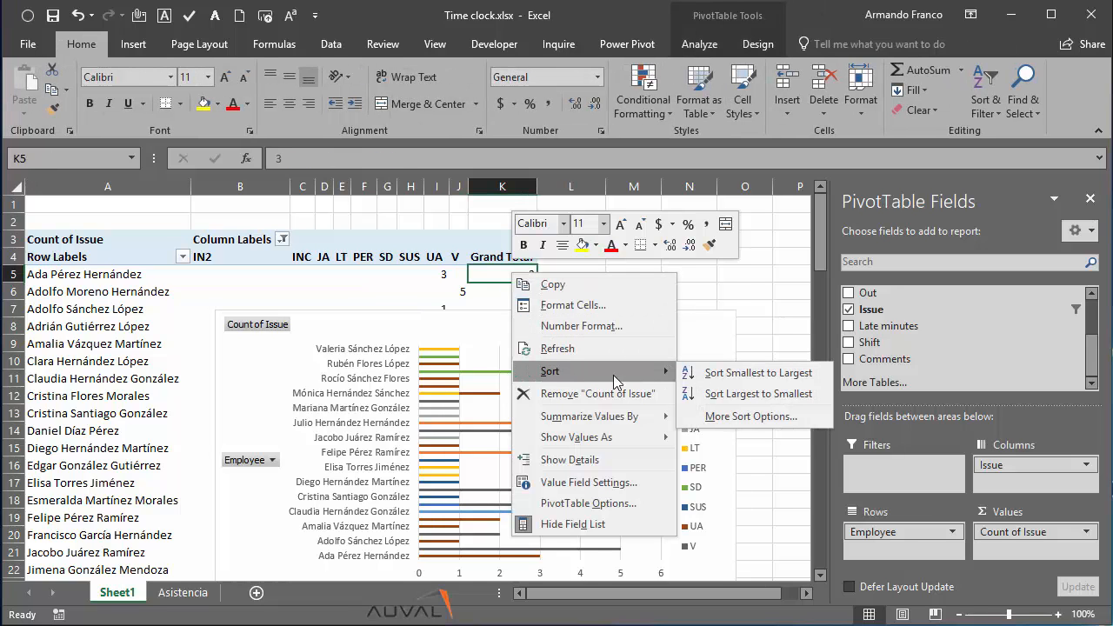
{"action": "left_click", "coordinate": [723, 374]}
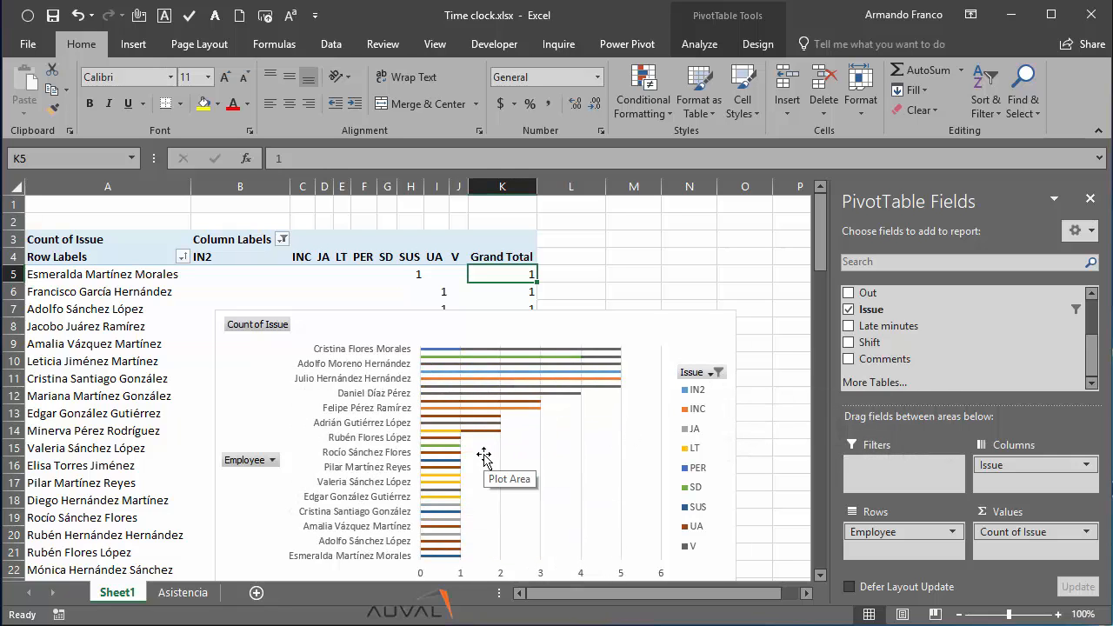
Move the PivotChart up to row 1 and enlarge it to cover about columns A to P down to row 21.
{"action": "left_click_drag", "start_coordinate": [718, 326], "coordinate": [785, 200]}
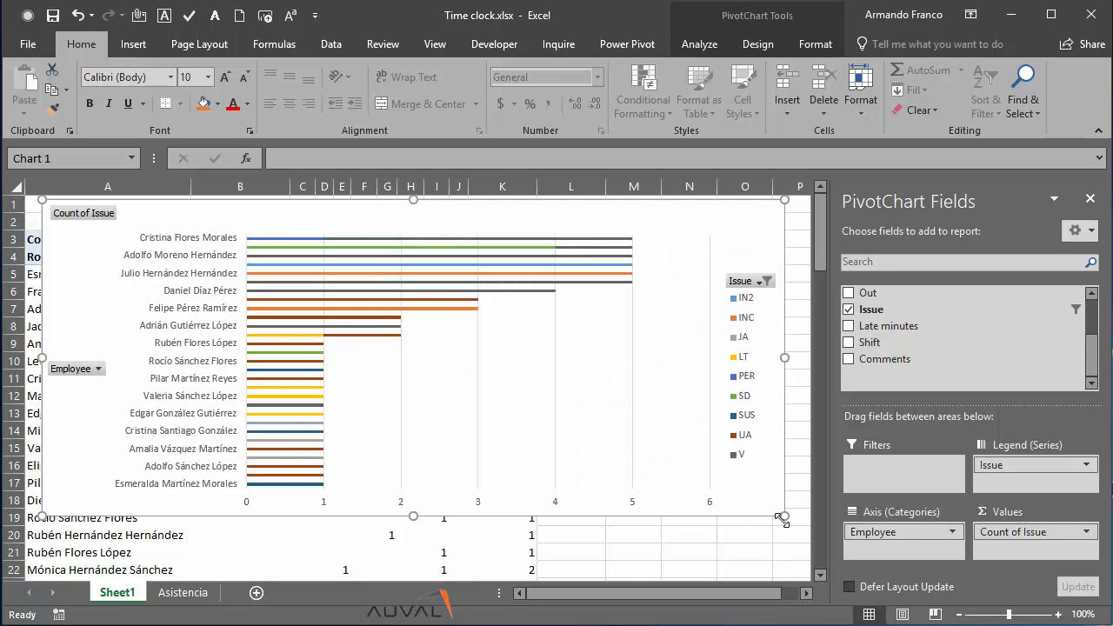
{"action": "left_click_drag", "start_coordinate": [783, 519], "coordinate": [791, 554]}
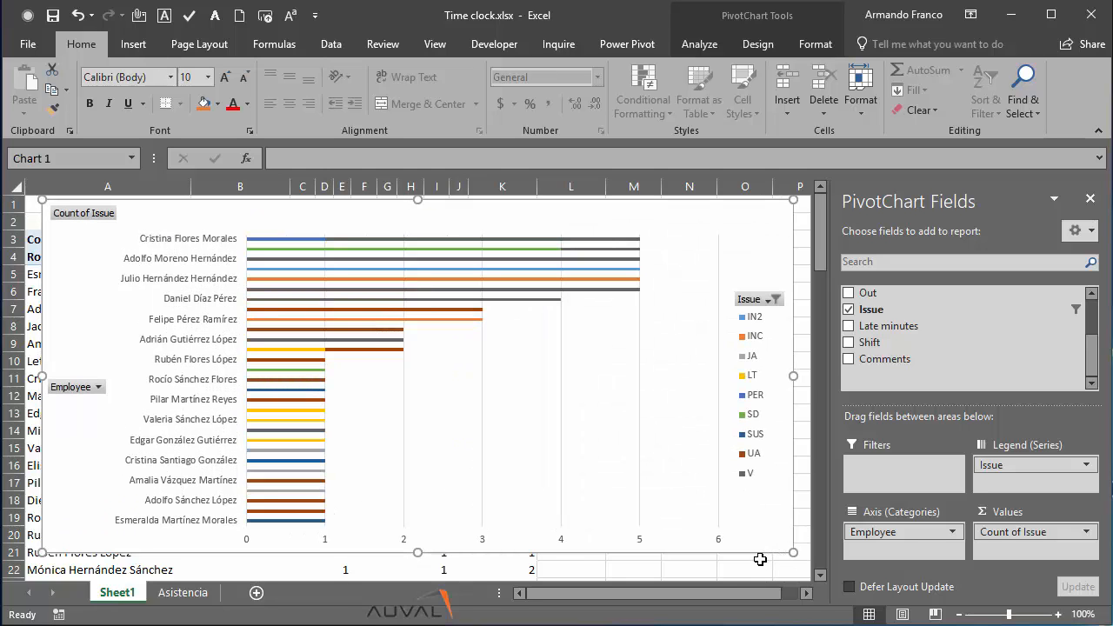